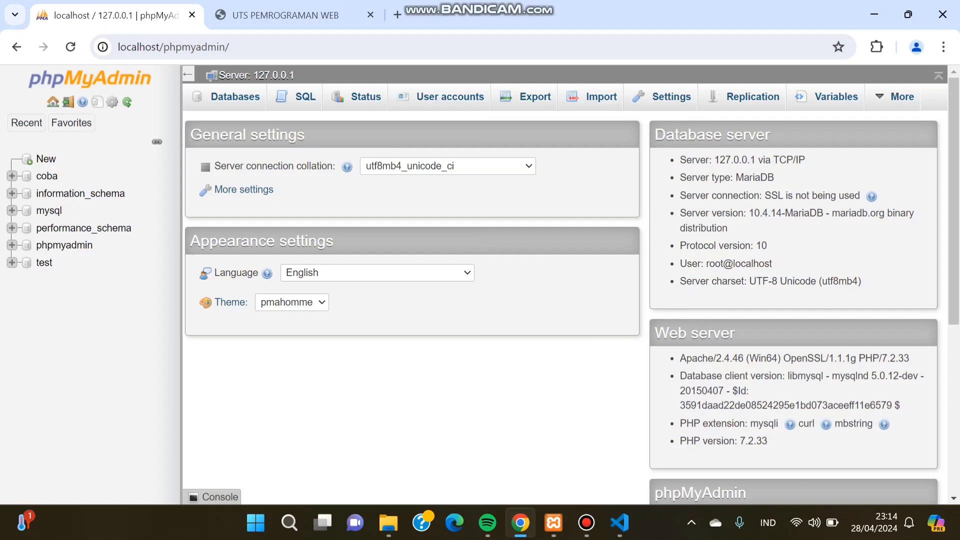
Start the Apache and MySQL modules in the XAMPP Control Panel, and reload the phpMyAdmin page in the browser.
{"action": "mouse_move", "coordinate": [553, 523]}
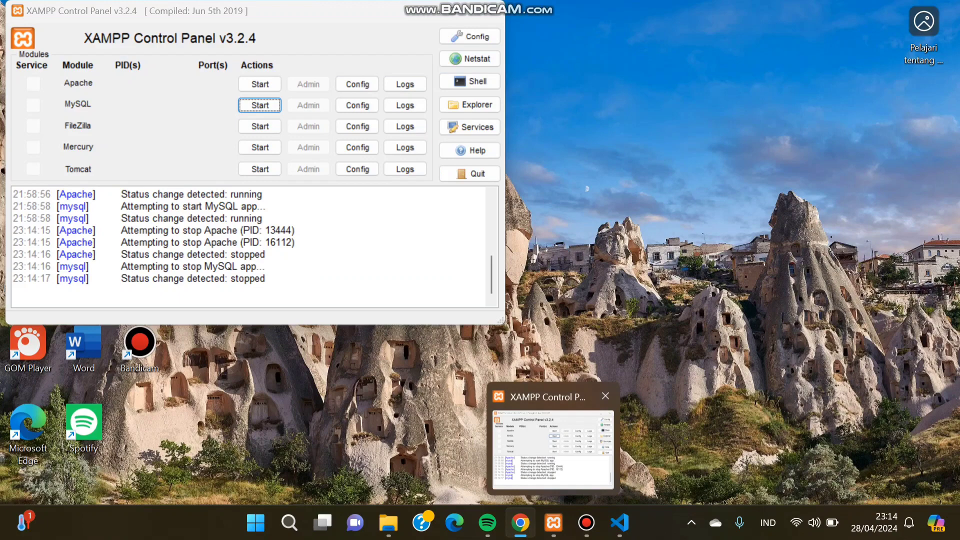
{"action": "left_click", "coordinate": [553, 440]}
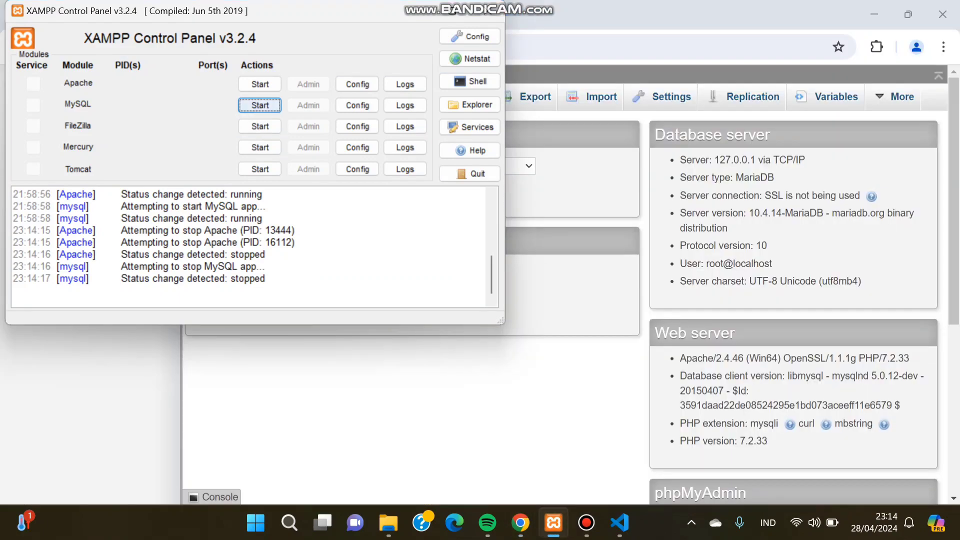
{"action": "left_click", "coordinate": [260, 84]}
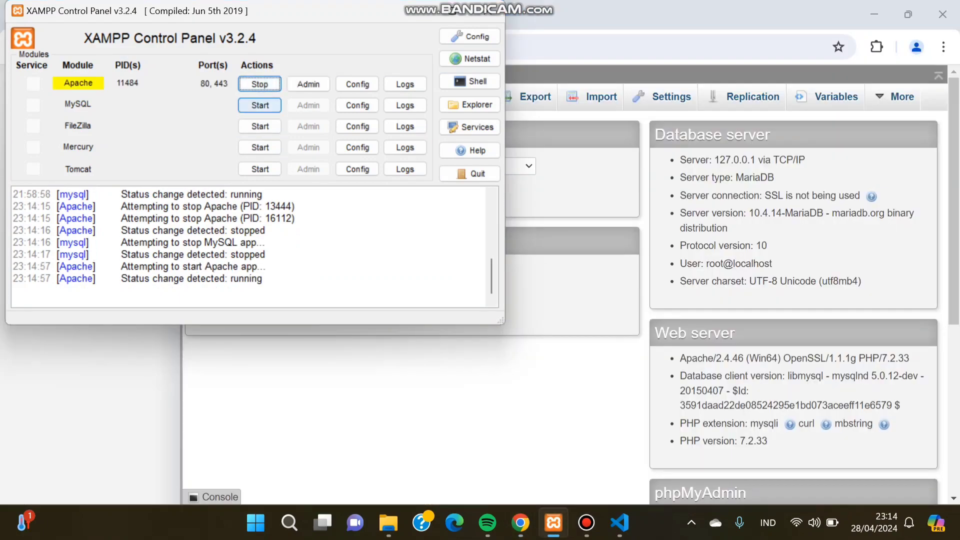
{"action": "left_click", "coordinate": [260, 105]}
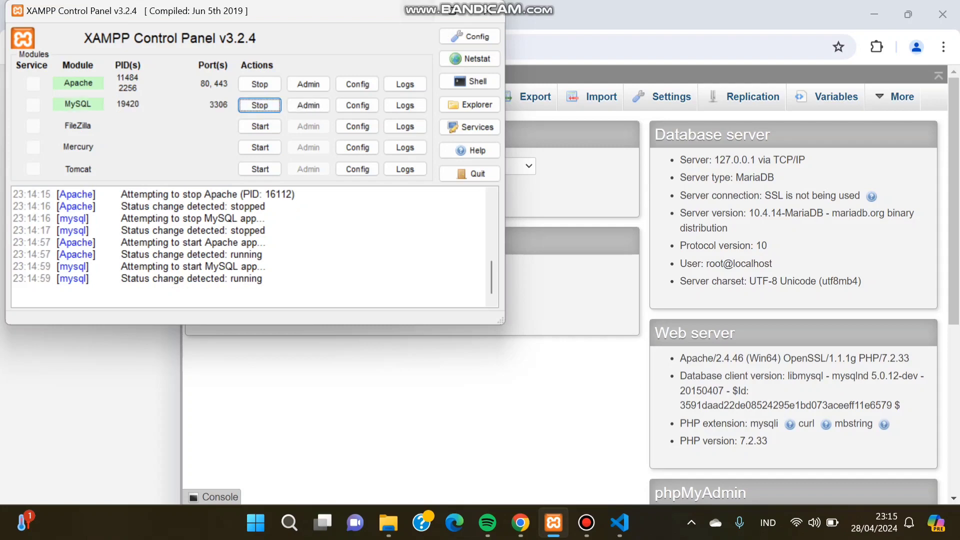
{"action": "left_click", "coordinate": [418, 10]}
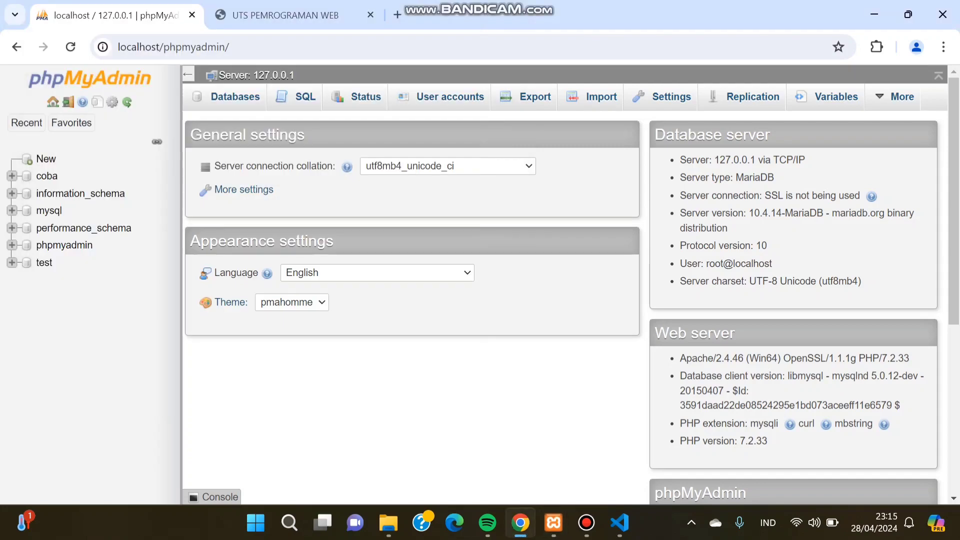
{"action": "left_click", "coordinate": [71, 47]}
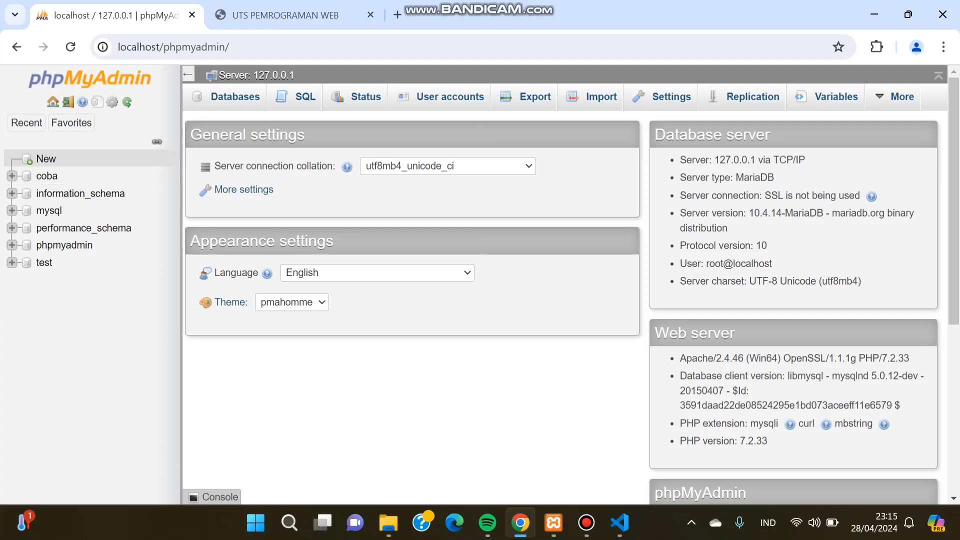
Create a new database named with the class code TI2C, the student number and the student's full name, joined by underscores.
{"action": "left_click", "coordinate": [46, 159]}
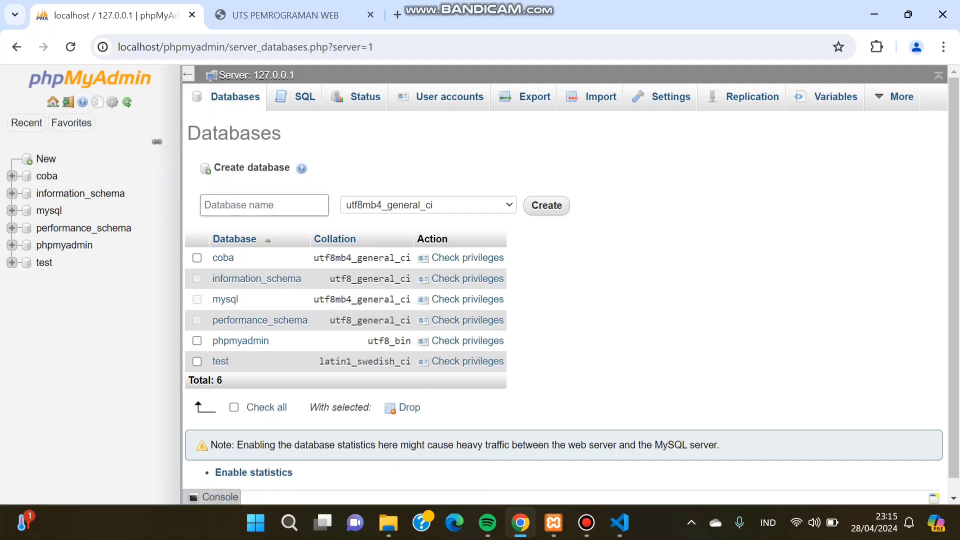
{"action": "left_click", "coordinate": [263, 205]}
{"action": "key", "text": "Down"}
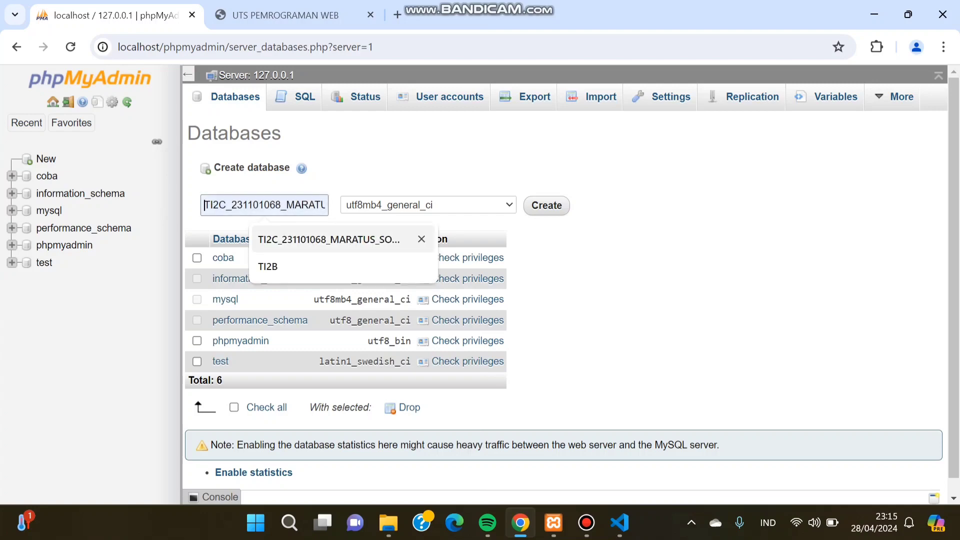
{"action": "key", "text": "Return"}
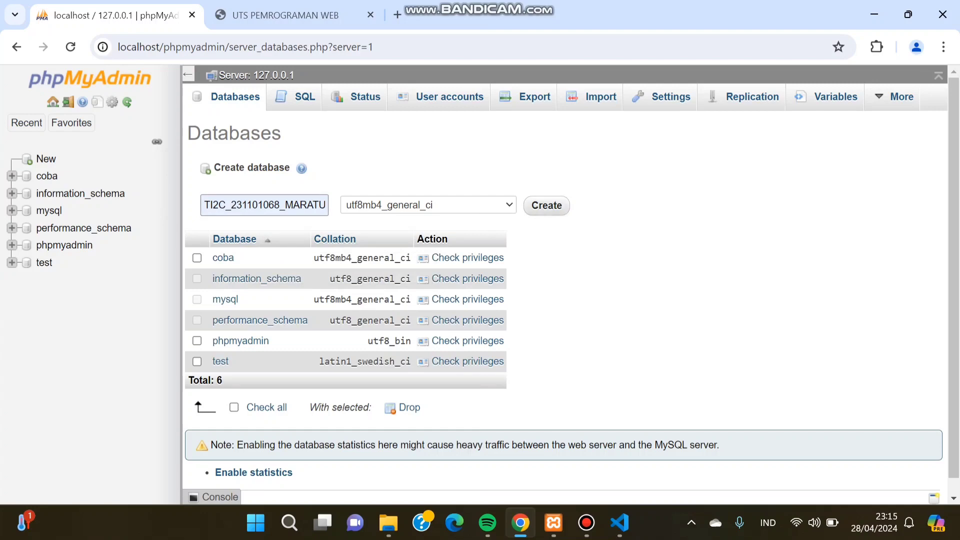
{"action": "key", "text": "Return"}
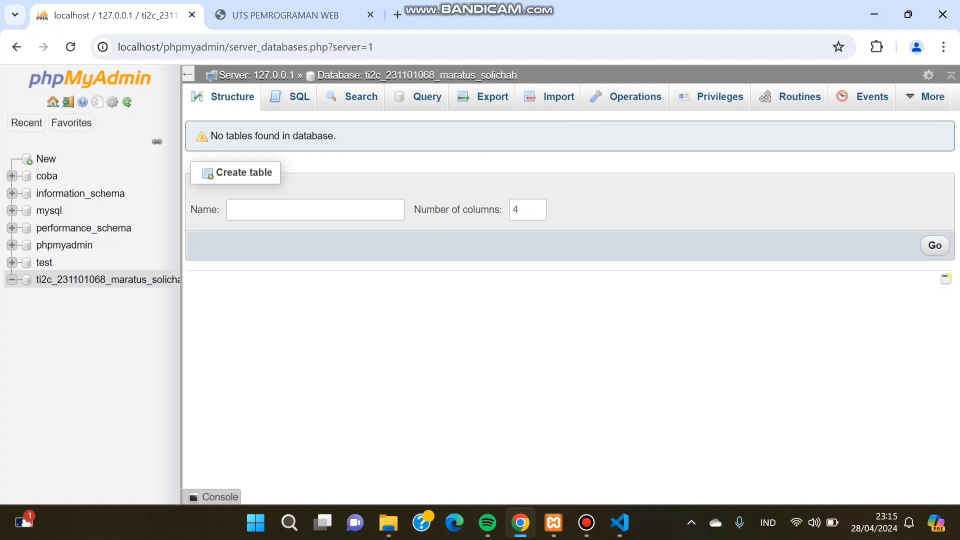
Create a table named mahasiswa with 3 columns in the new database.
{"action": "left_click", "coordinate": [314, 209]}
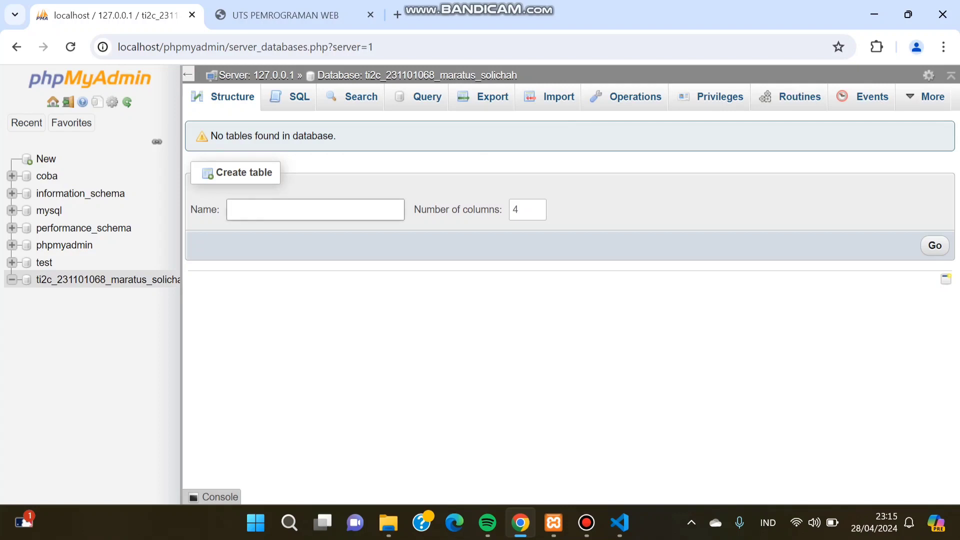
{"action": "key", "text": "Return"}
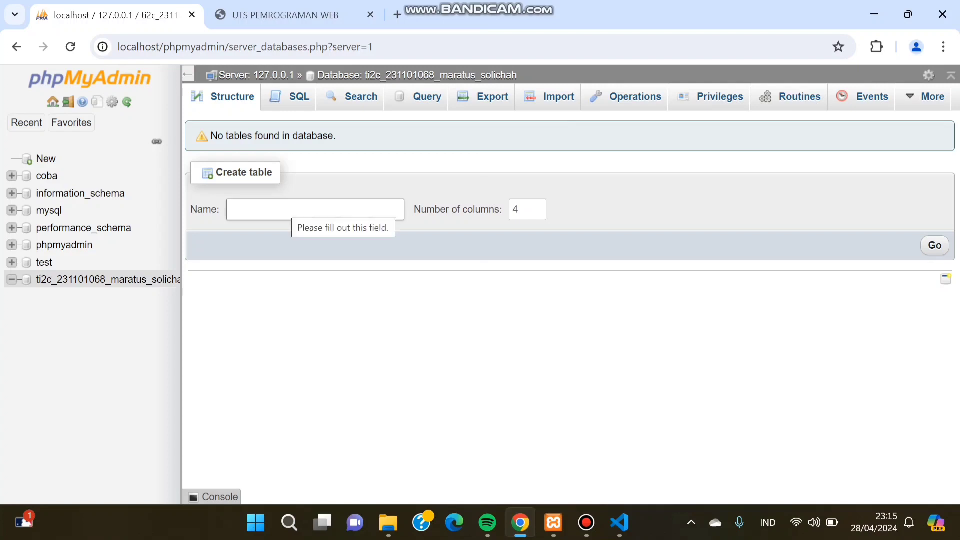
{"action": "left_click", "coordinate": [292, 209]}
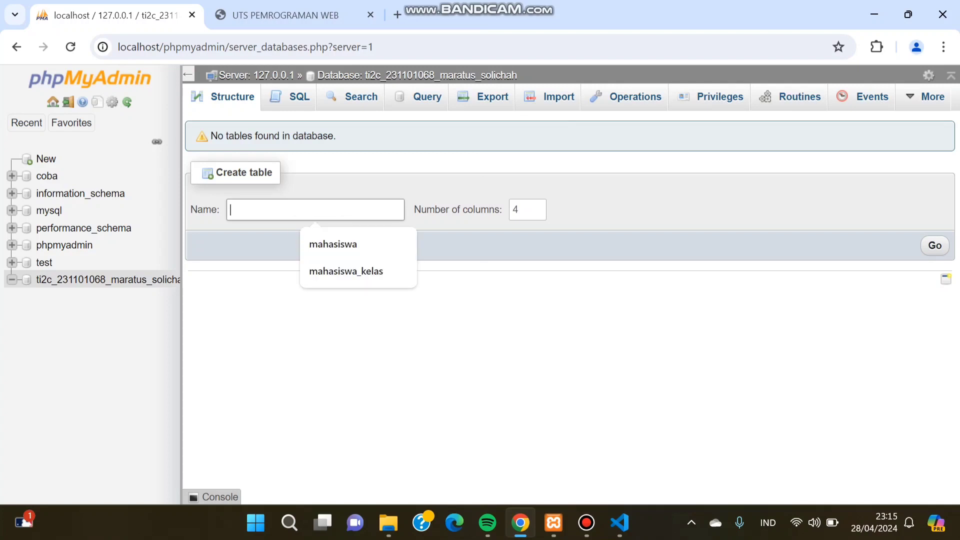
{"action": "key", "text": "Down"}
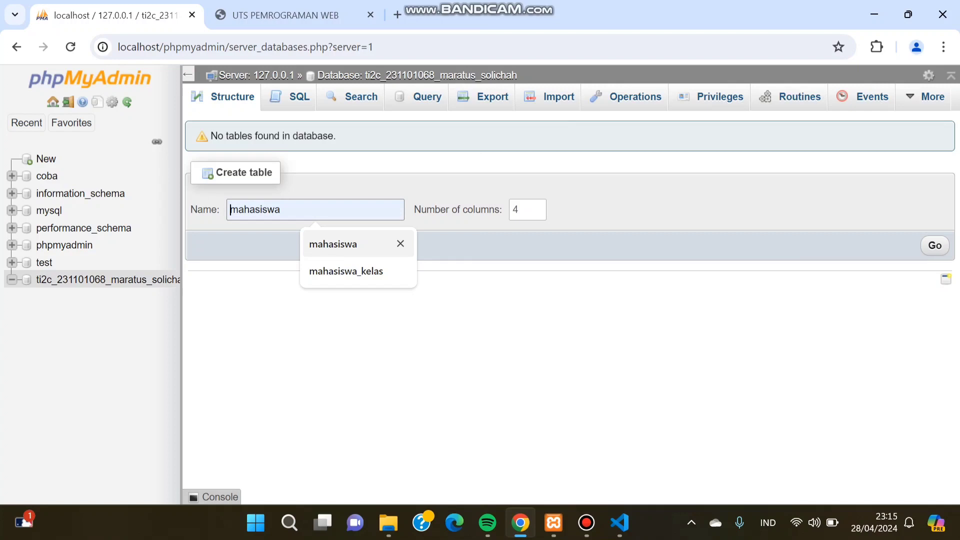
{"action": "key", "text": "Return"}
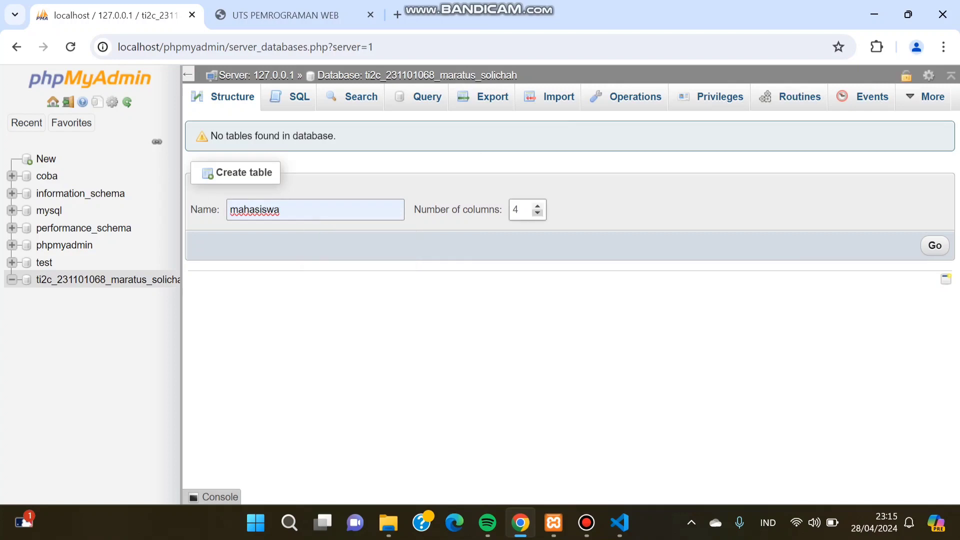
{"action": "left_click", "coordinate": [538, 213]}
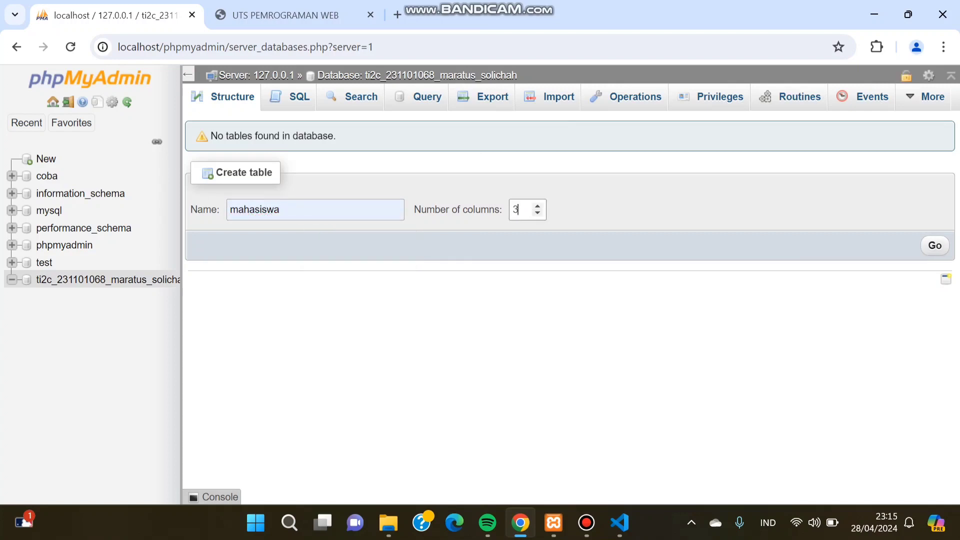
{"action": "key", "text": "Return"}
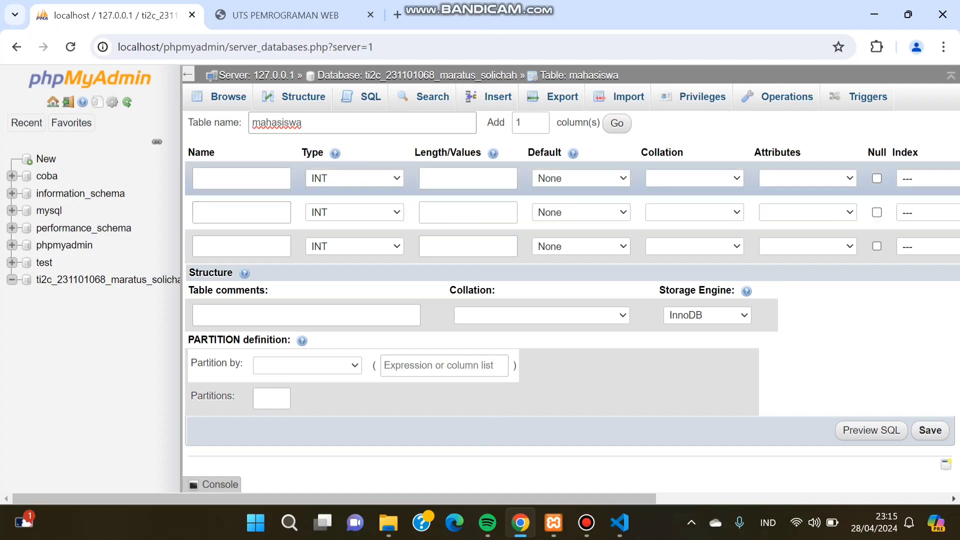
Name the three columns of the mahasiswa table nim, nama and alamat, in that order.
{"action": "left_click", "coordinate": [241, 178]}
{"action": "type", "text": "NI"}
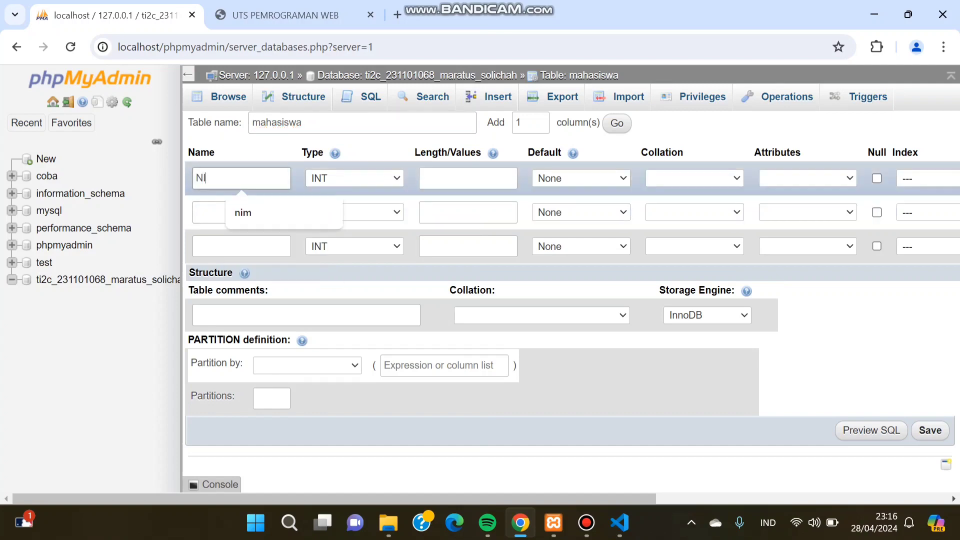
{"action": "key", "text": "Down"}
{"action": "key", "text": "Return"}
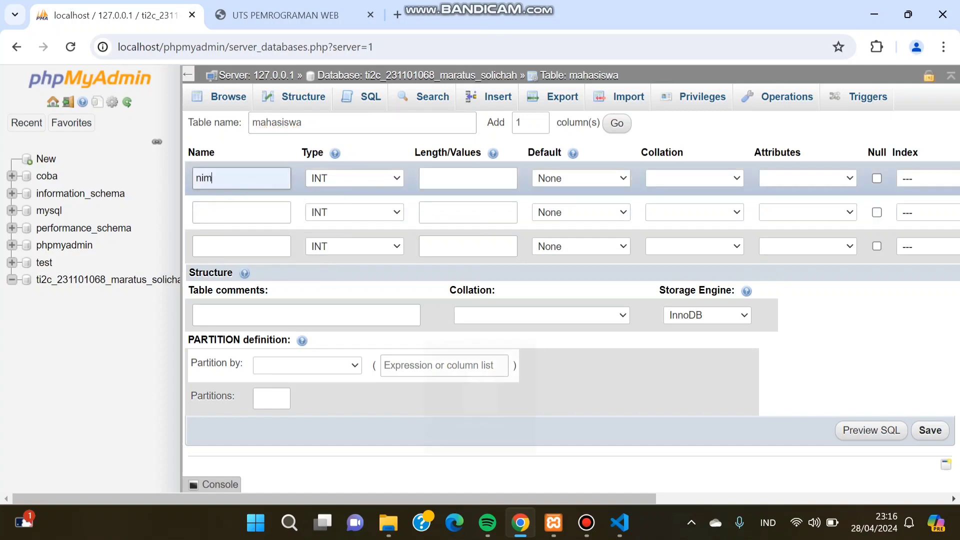
{"action": "key", "text": "Caps_Lock"}
{"action": "left_click", "coordinate": [241, 212]}
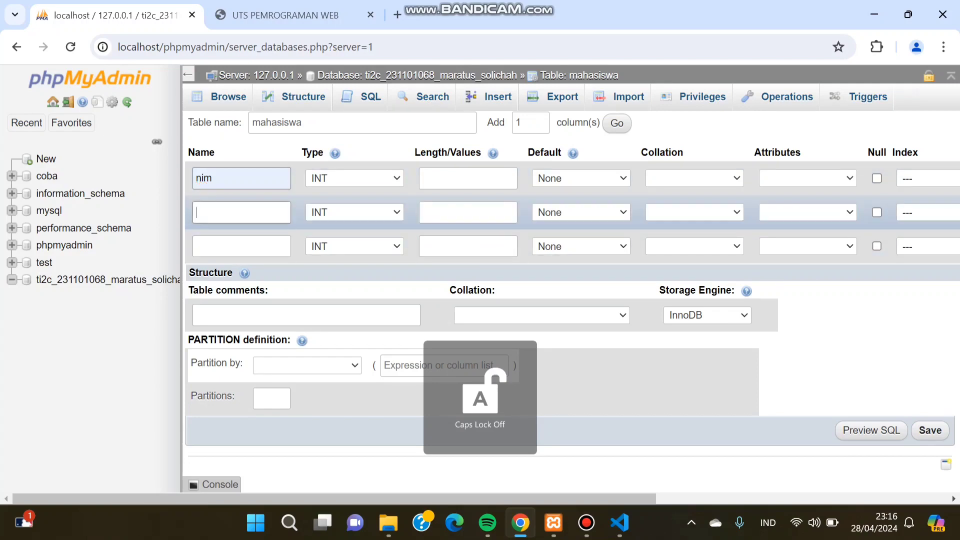
{"action": "type", "text": "nama"}
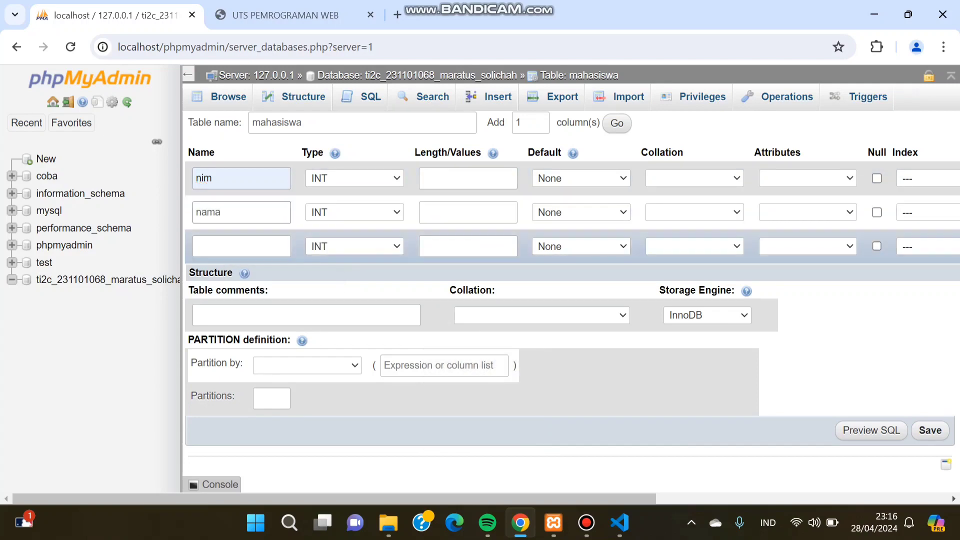
{"action": "left_click", "coordinate": [241, 246]}
{"action": "type", "text": "alamat"}
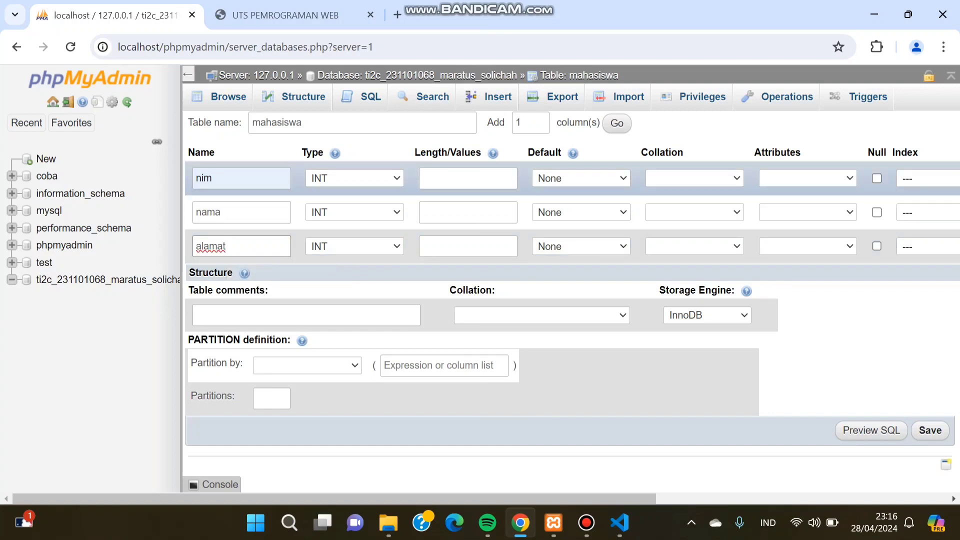
Set the data type of the nim, nama and alamat columns to VARCHAR.
{"action": "left_click", "coordinate": [354, 178]}
{"action": "left_click", "coordinate": [372, 204]}
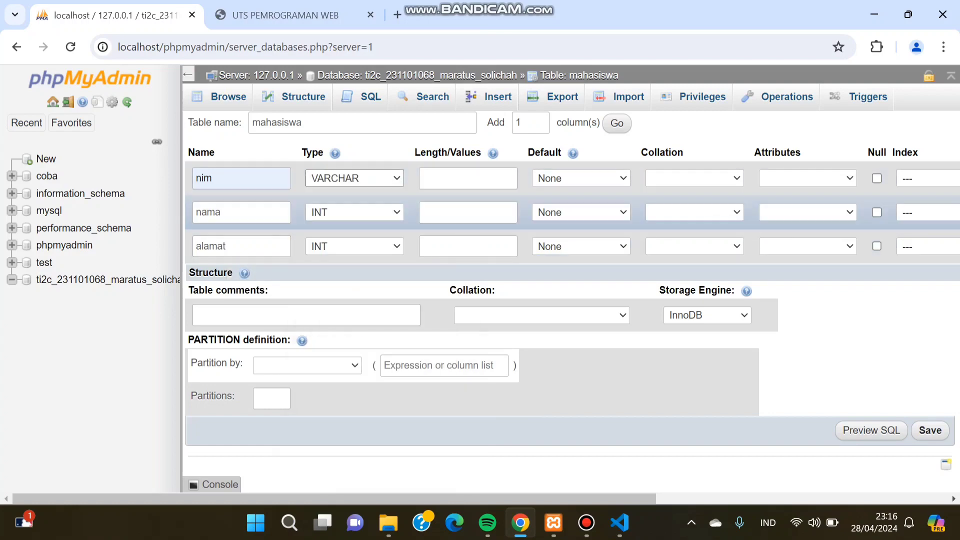
{"action": "left_click", "coordinate": [354, 212]}
{"action": "left_click", "coordinate": [350, 238]}
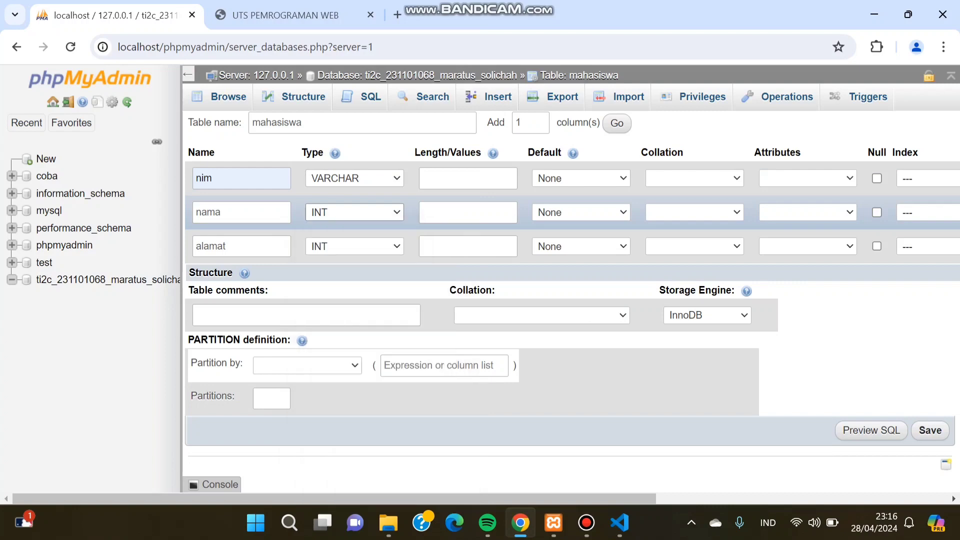
{"action": "left_click", "coordinate": [354, 246]}
{"action": "left_click", "coordinate": [345, 273]}
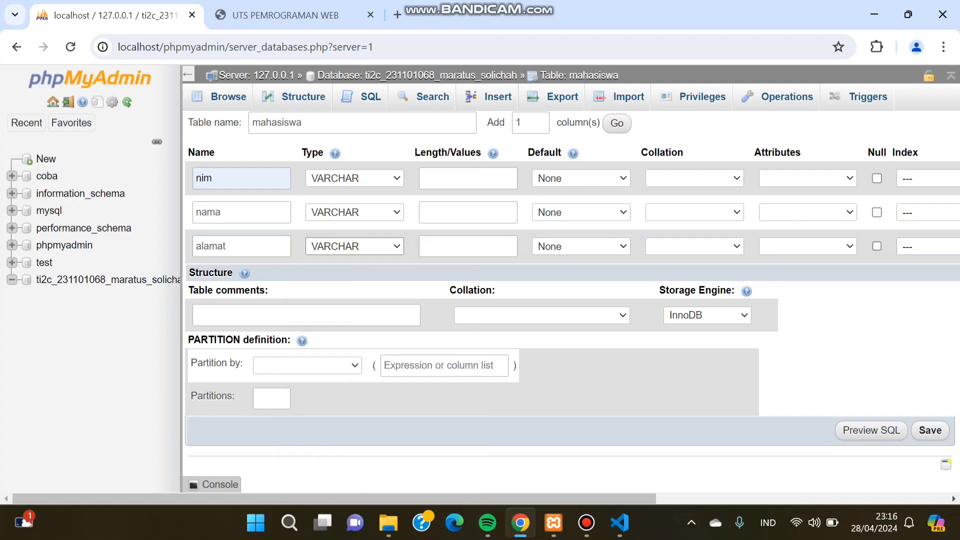
Set the length of the nim column to 15 and of the nama column to 255.
{"action": "left_click", "coordinate": [468, 178]}
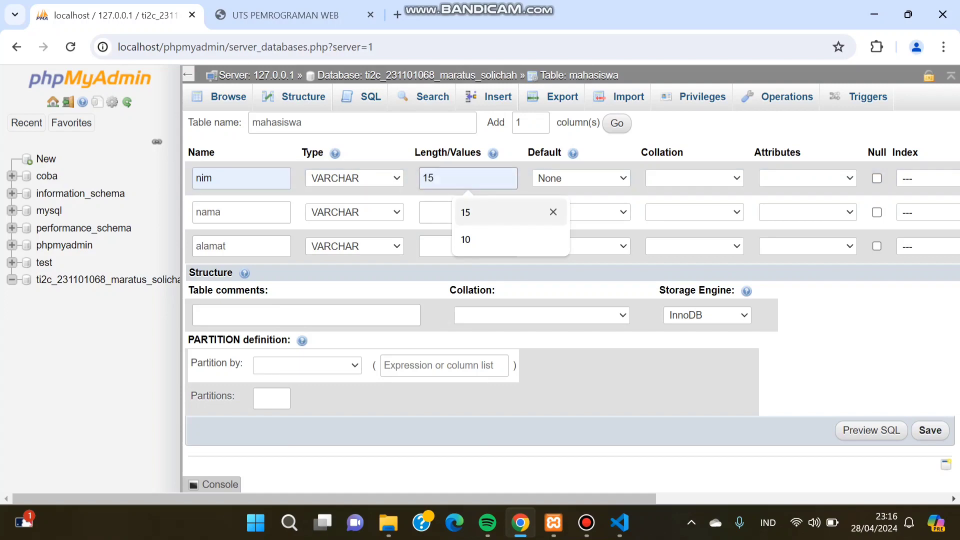
{"action": "left_click", "coordinate": [466, 212]}
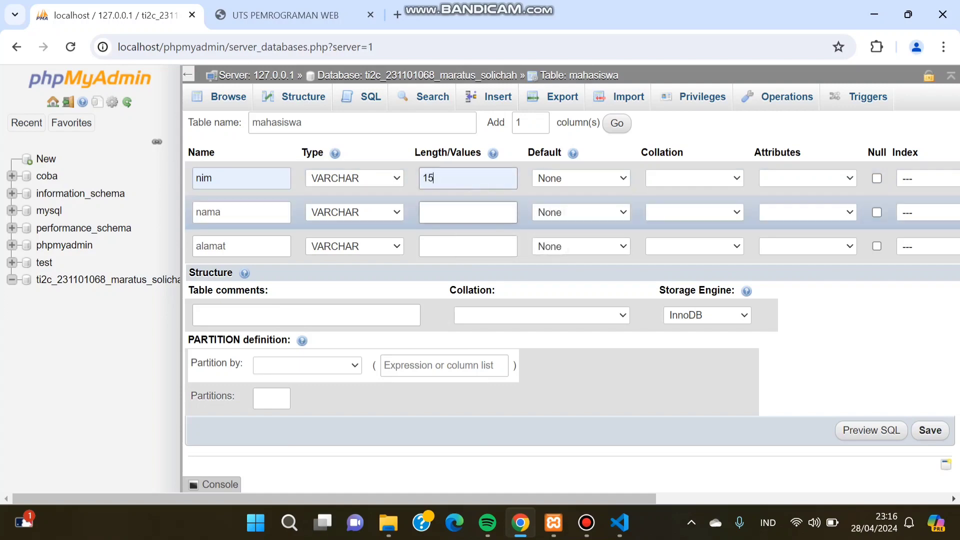
{"action": "left_click", "coordinate": [466, 212]}
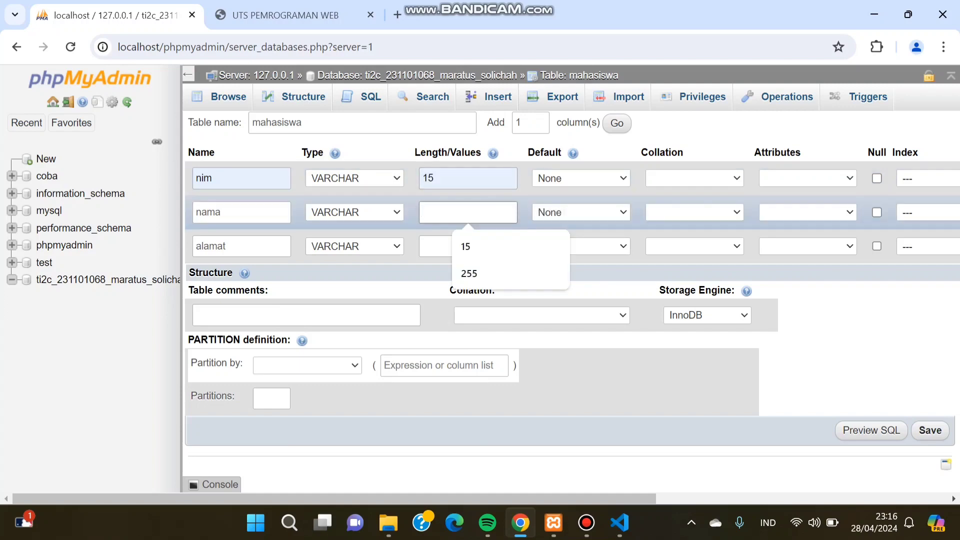
{"action": "type", "text": "255"}
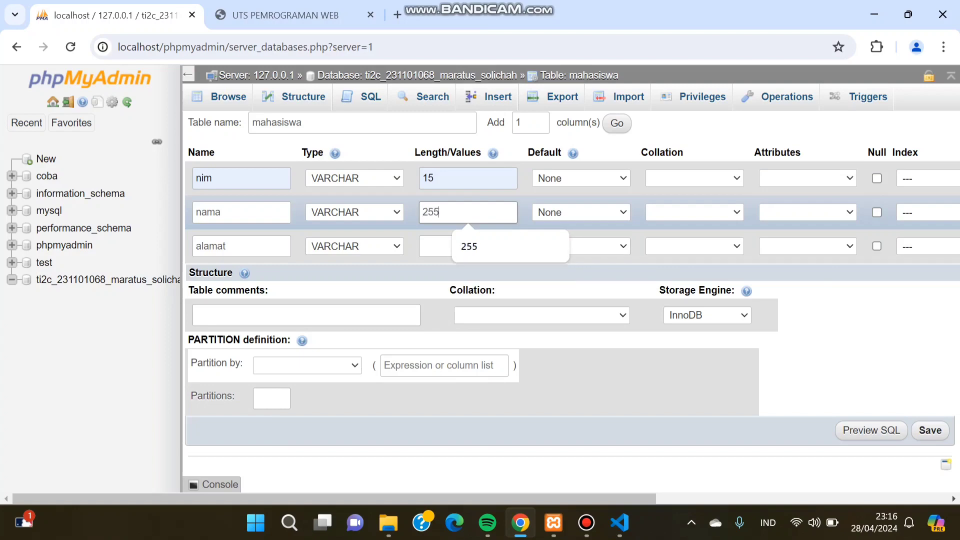
Change the data type of the alamat column to TEXT, leaving its length empty.
{"action": "left_click", "coordinate": [467, 246]}
{"action": "left_click", "coordinate": [468, 246]}
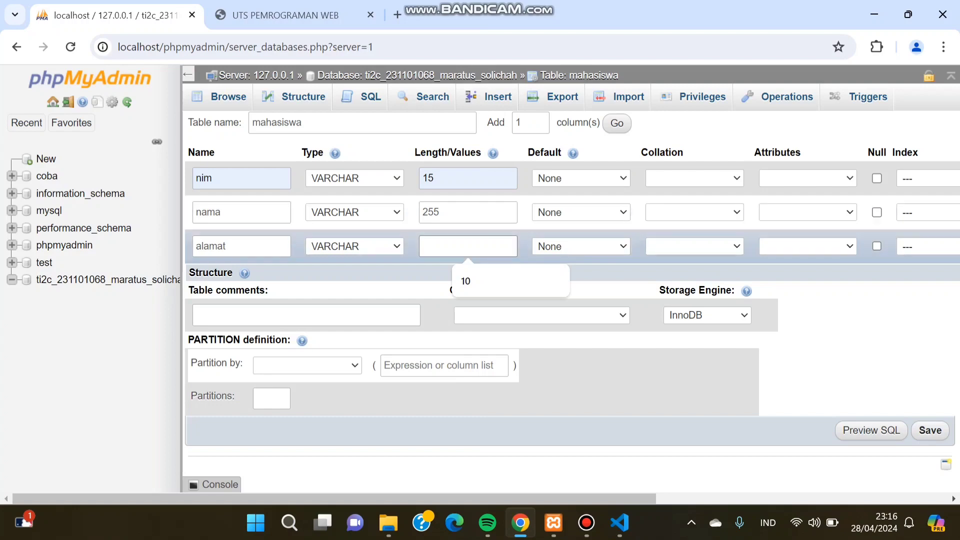
{"action": "left_click", "coordinate": [354, 246]}
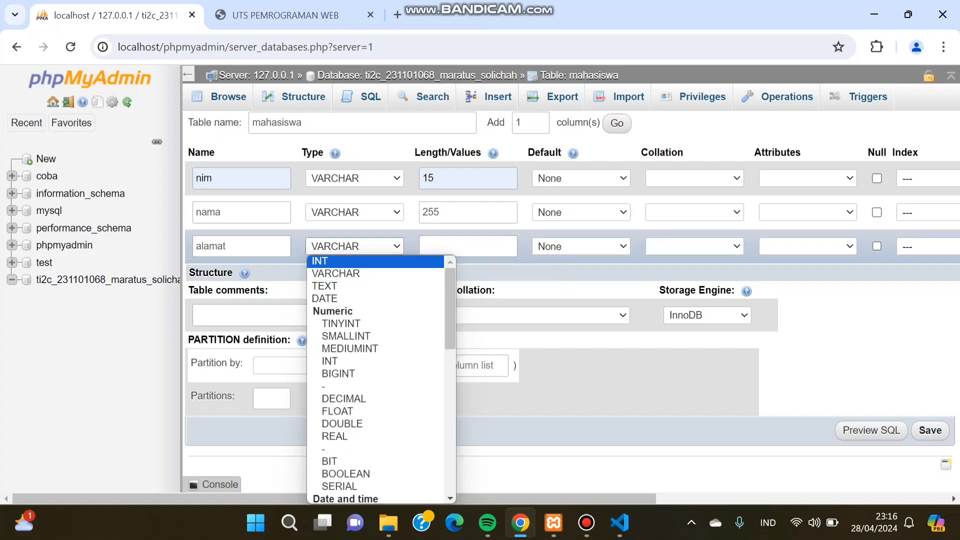
{"action": "key", "text": "Return"}
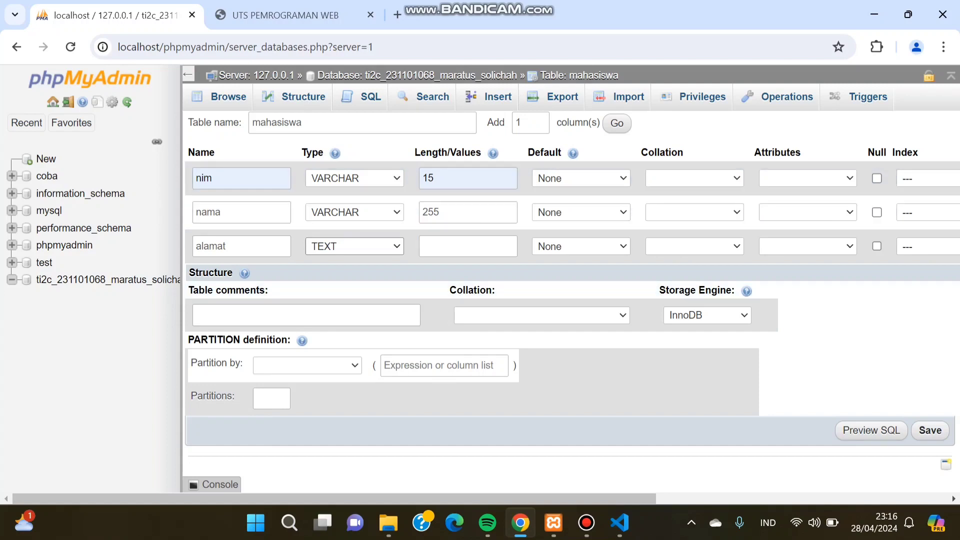
Make nim the PRIMARY index of the mahasiswa table and save the table.
{"action": "left_click_drag", "start_coordinate": [334, 498], "coordinate": [607, 499]}
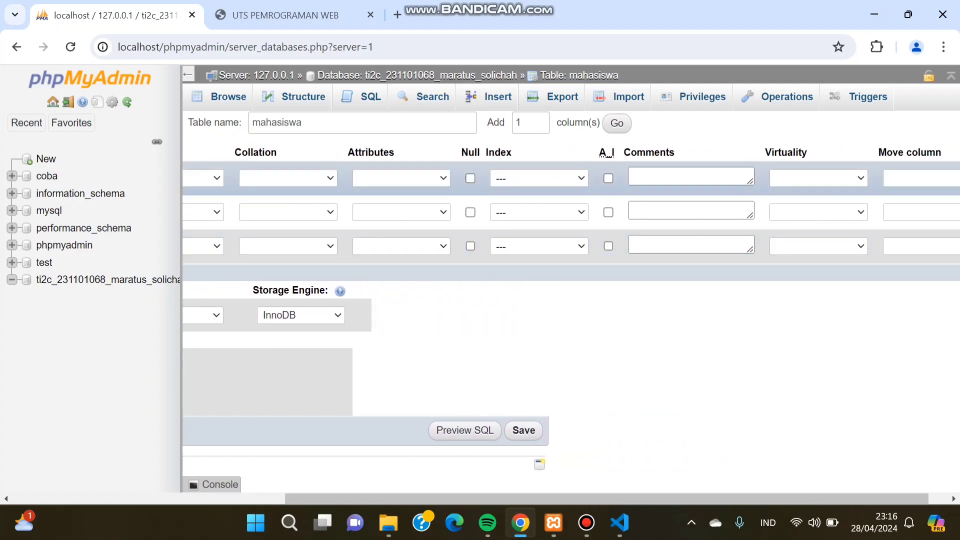
{"action": "left_click", "coordinate": [539, 178]}
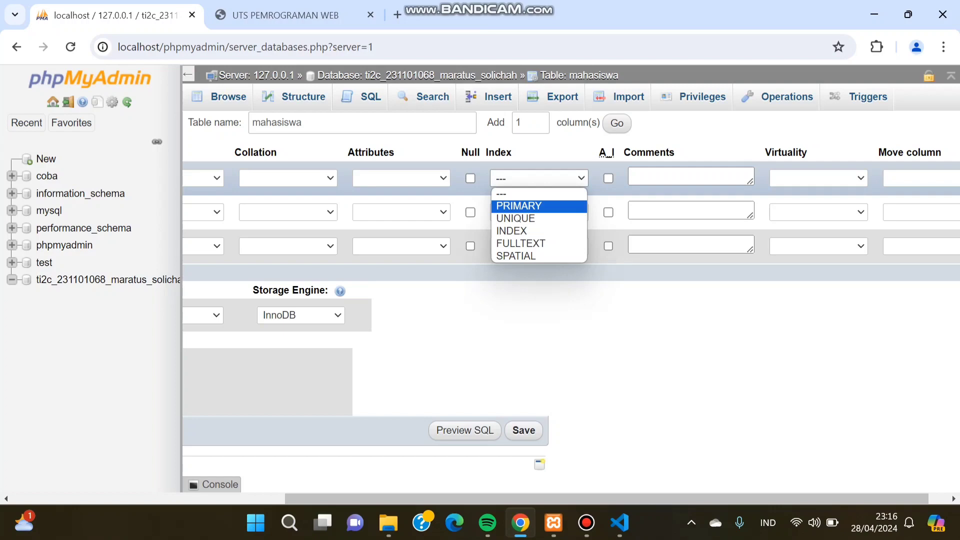
{"action": "key", "text": "Return"}
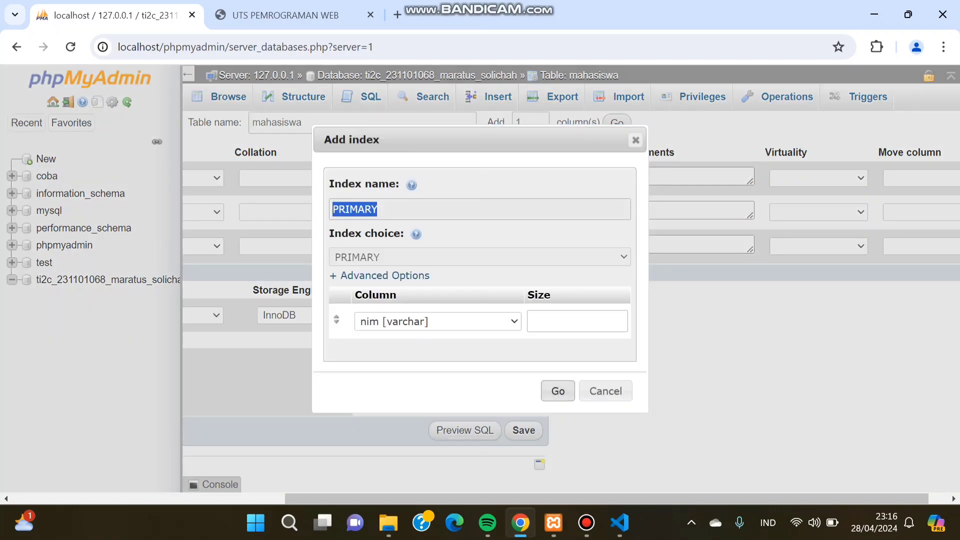
{"action": "left_click", "coordinate": [557, 391]}
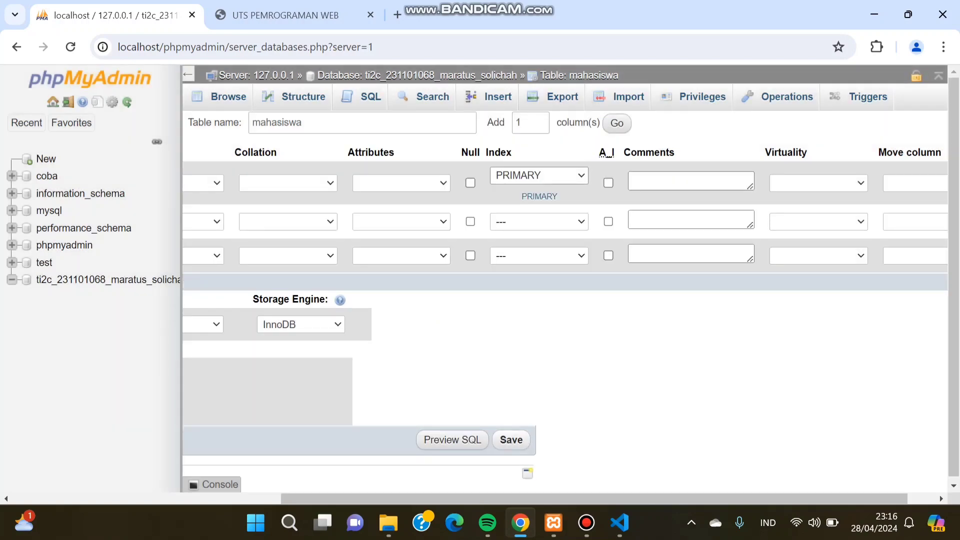
{"action": "left_click", "coordinate": [511, 439]}
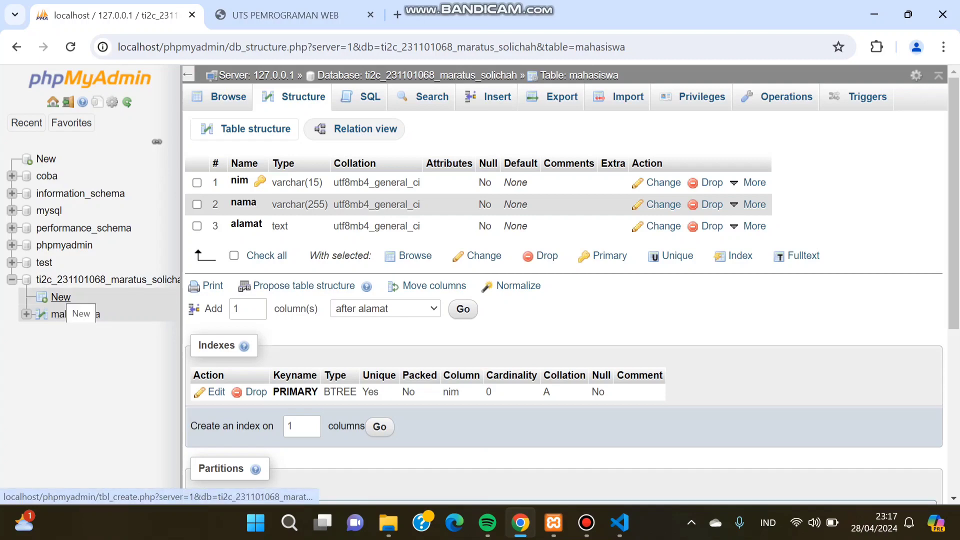
Start a new table in the same database and name it mahasiswa_kelas.
{"action": "left_click", "coordinate": [61, 297]}
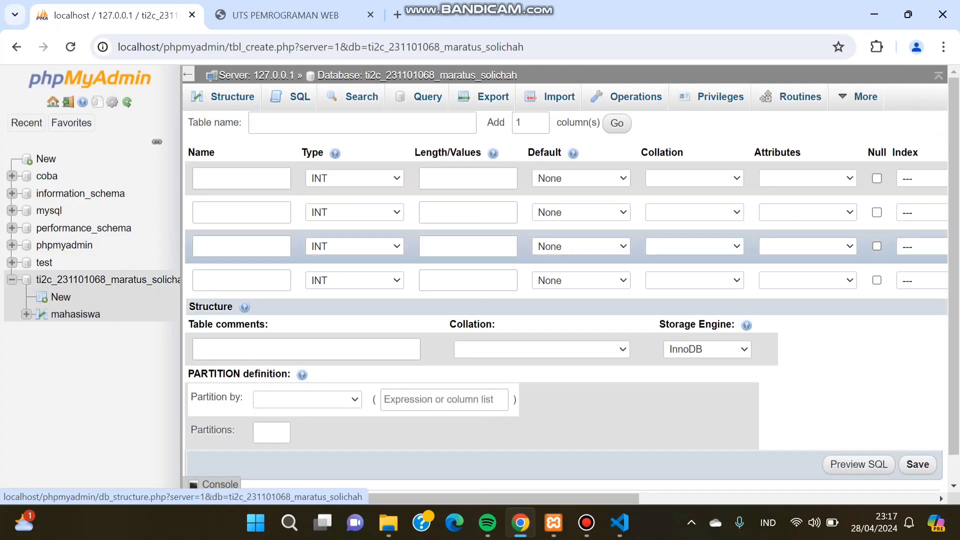
{"action": "left_click", "coordinate": [362, 123]}
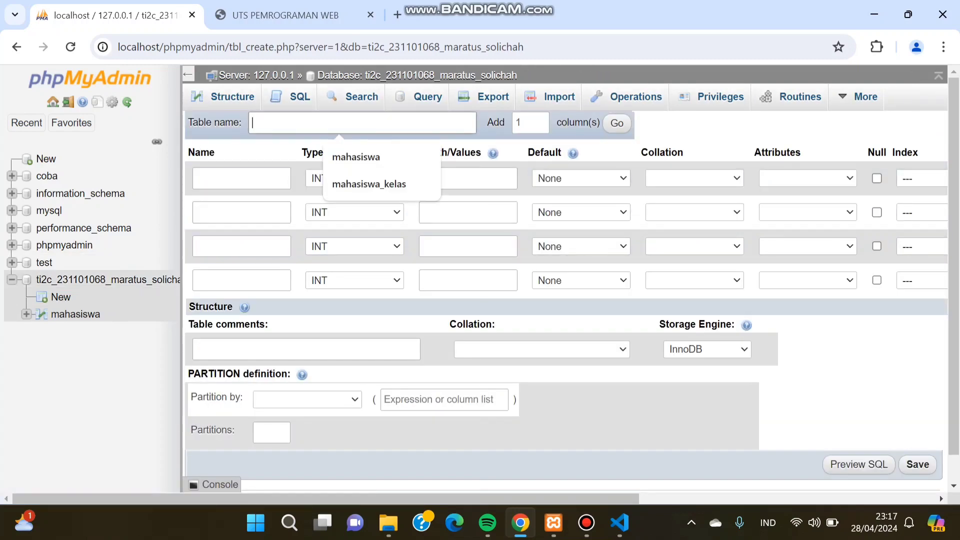
{"action": "key", "text": "Down"}
{"action": "key", "text": "Down"}
{"action": "left_click", "coordinate": [369, 184]}
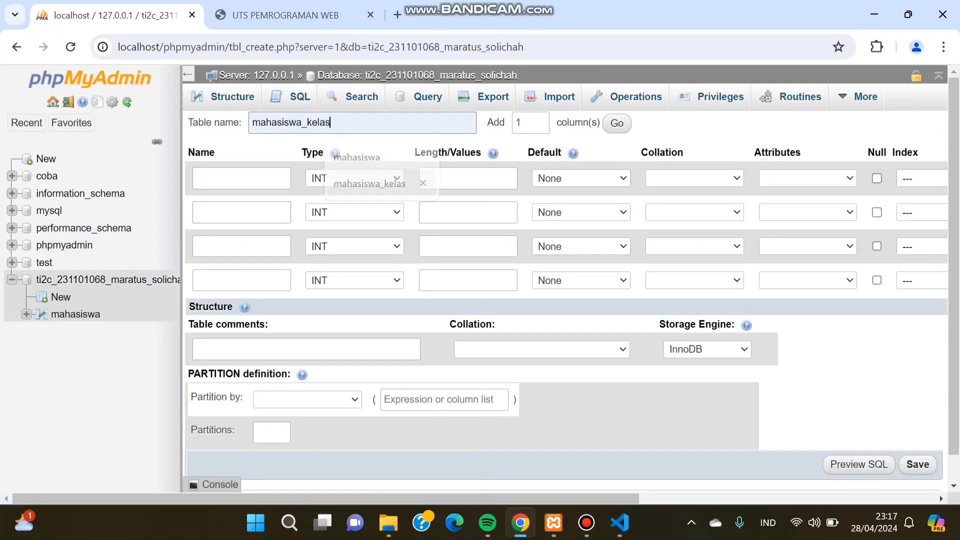
Name the first three columns of the mahasiswa_kelas table kode_mhs_kls, nim and kode_kls, in that order.
{"action": "left_click", "coordinate": [241, 178]}
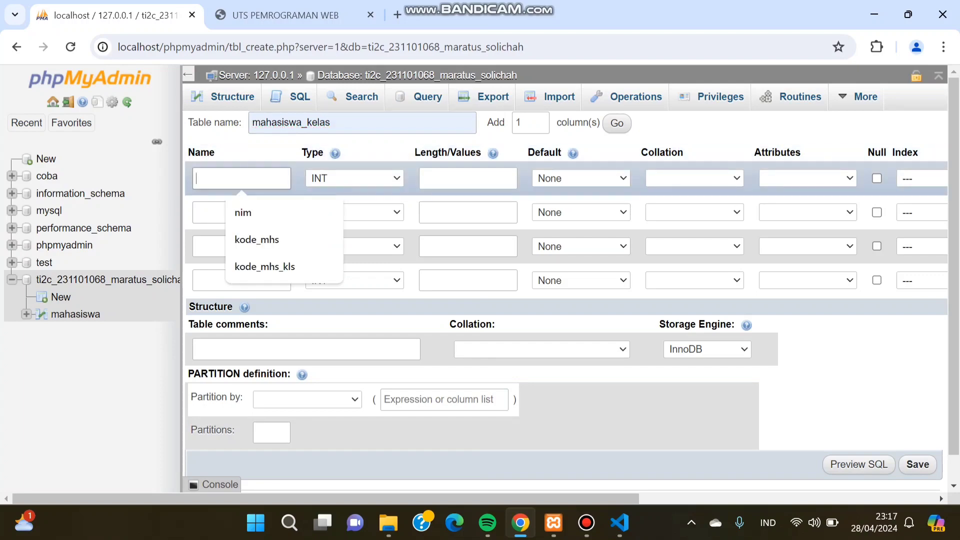
{"action": "type", "text": "ko"}
{"action": "key", "text": "Down"}
{"action": "key", "text": "Down"}
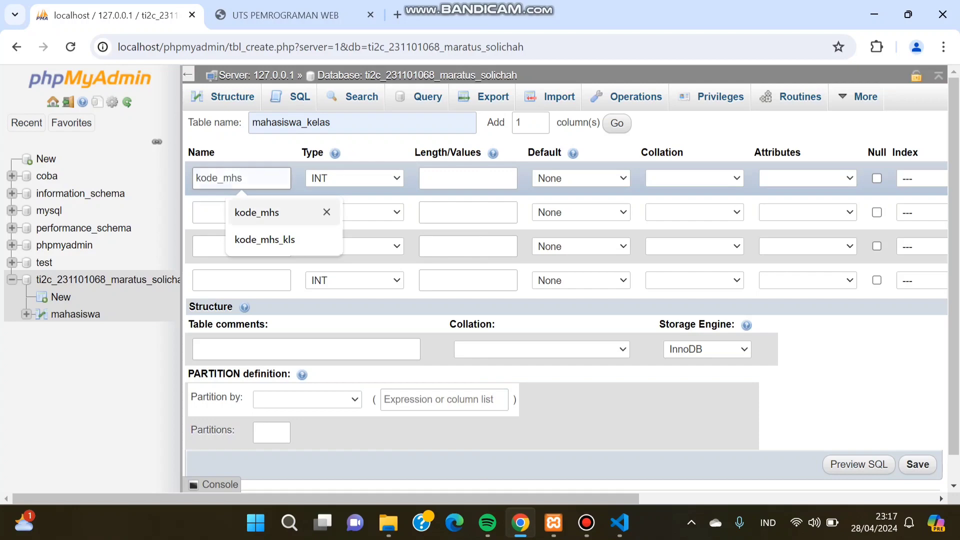
{"action": "key", "text": "Return"}
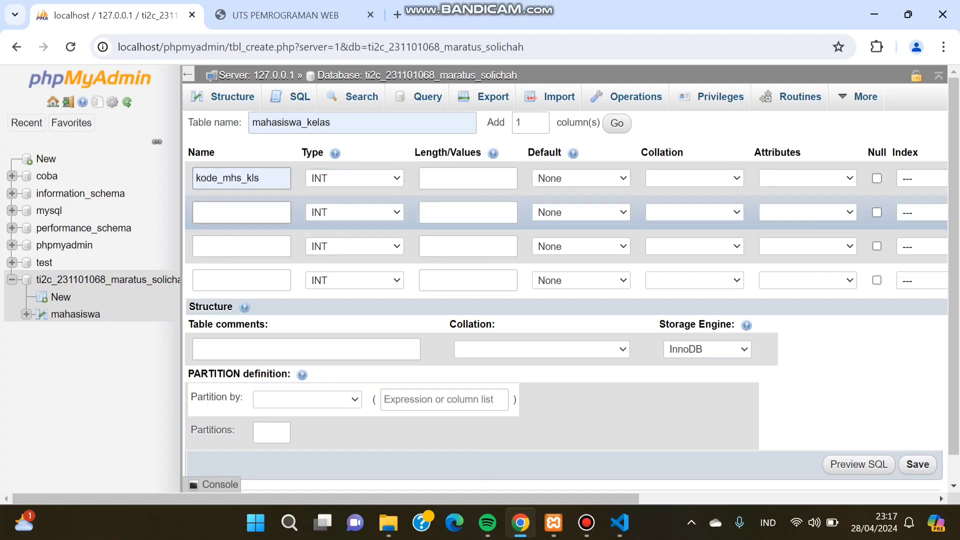
{"action": "left_click", "coordinate": [241, 212]}
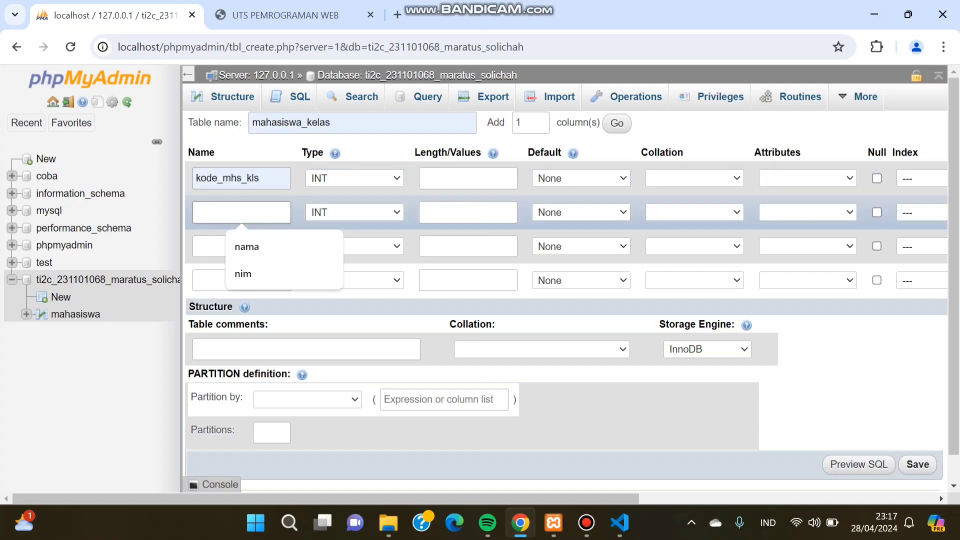
{"action": "type", "text": "nim"}
{"action": "left_click", "coordinate": [241, 247]}
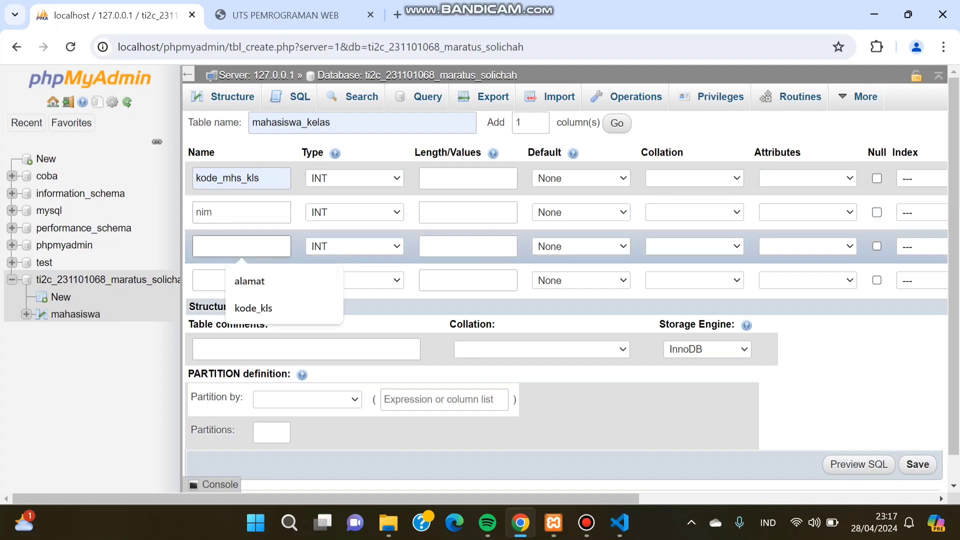
{"action": "type", "text": "kode"}
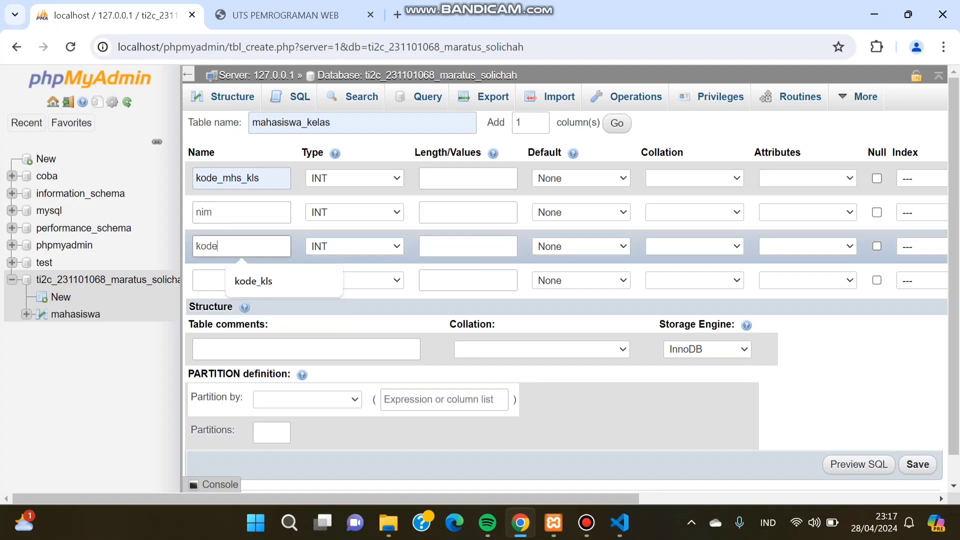
{"action": "key", "text": "Down"}
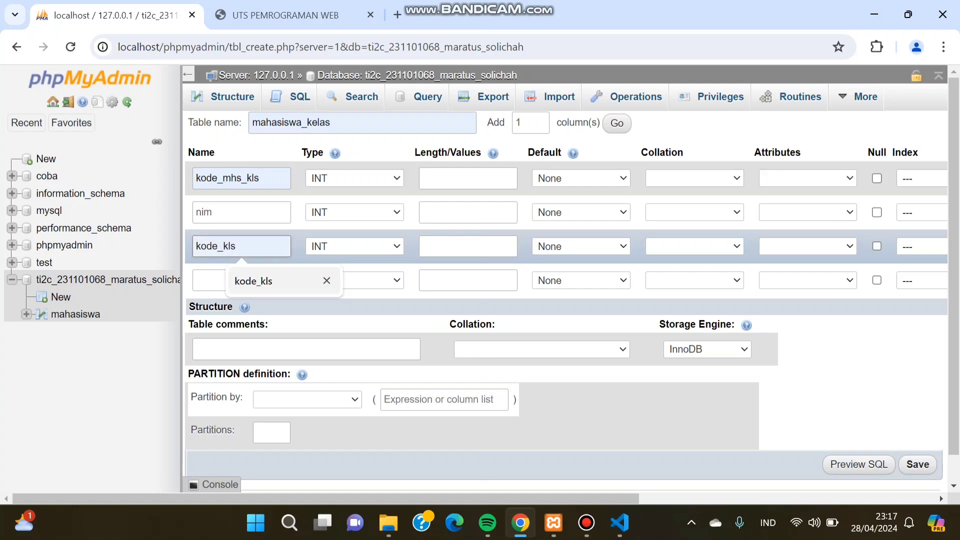
{"action": "key", "text": "Return"}
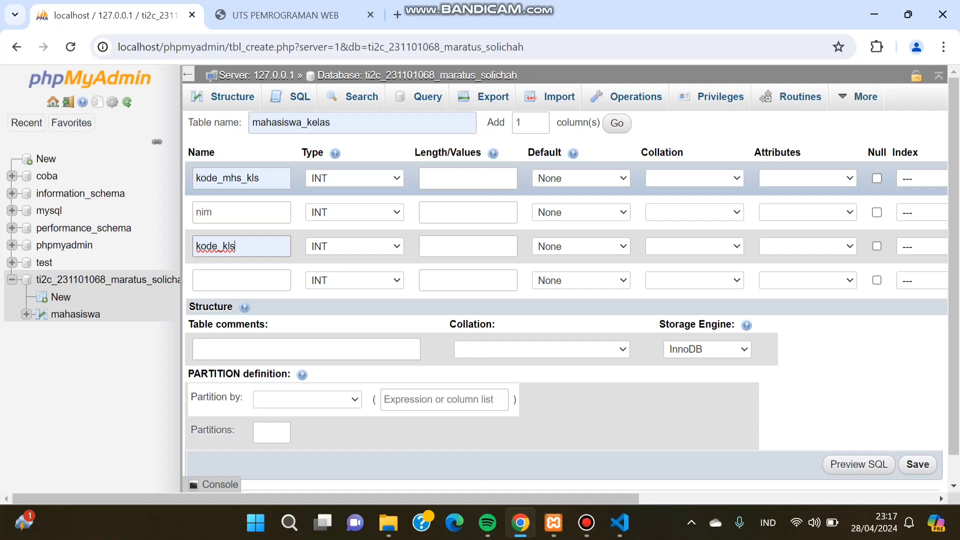
Set the data type of the kode_mhs_kls, nim and kode_kls columns to VARCHAR.
{"action": "left_click", "coordinate": [354, 178]}
{"action": "key", "text": "Return"}
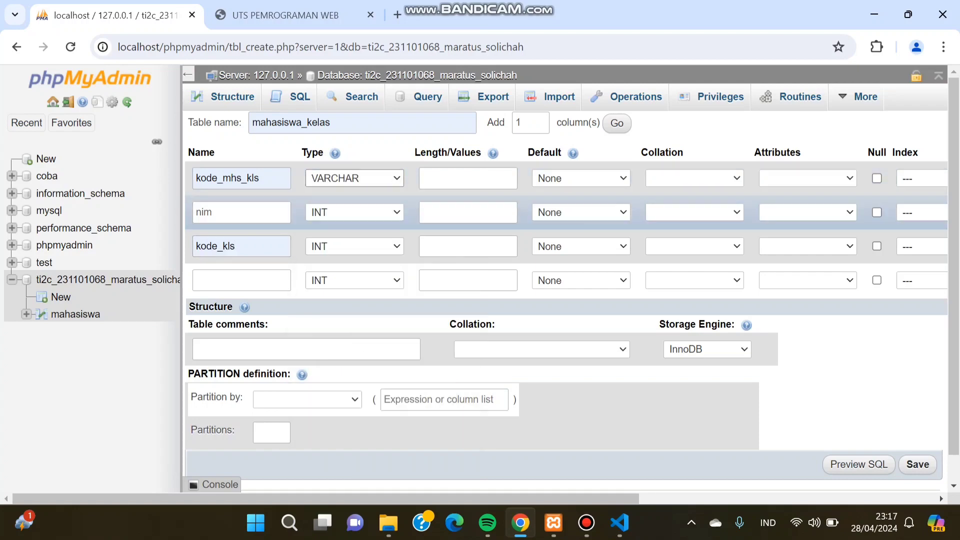
{"action": "left_click", "coordinate": [355, 212]}
{"action": "key", "text": "Down"}
{"action": "key", "text": "Return"}
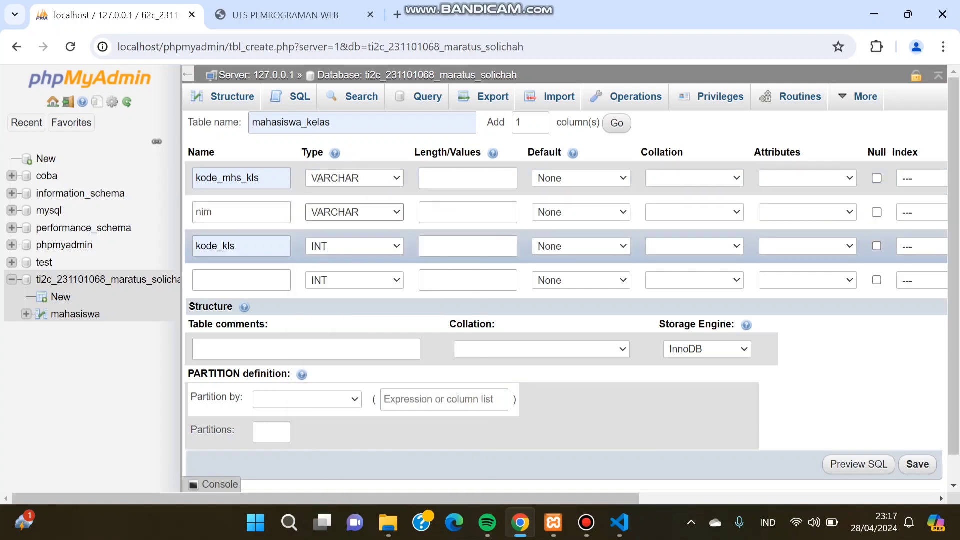
{"action": "left_click", "coordinate": [355, 246]}
{"action": "key", "text": "Down"}
{"action": "left_click", "coordinate": [336, 273]}
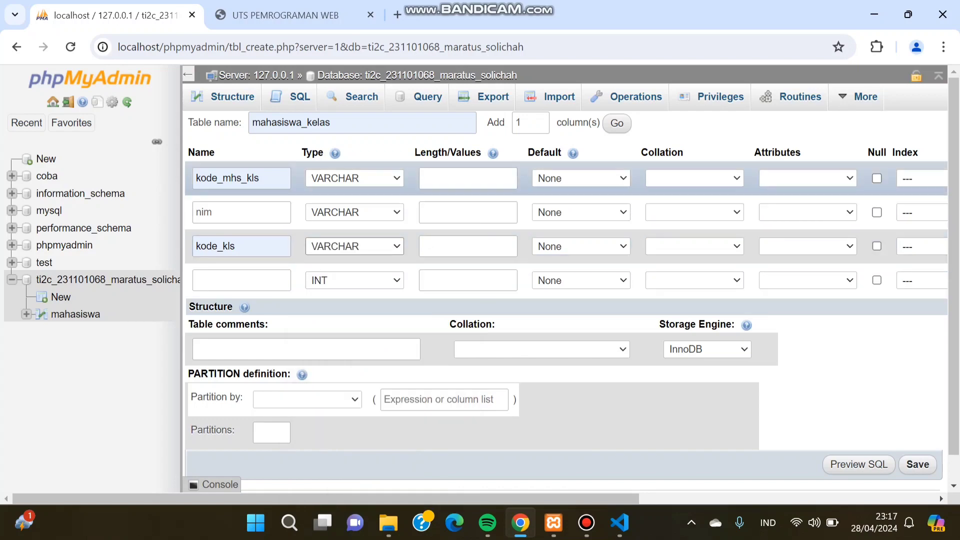
Set the column lengths to 10 for kode_mhs_kls, 15 for nim and 10 for kode_kls.
{"action": "left_click", "coordinate": [468, 178]}
{"action": "key", "text": "Down"}
{"action": "key", "text": "Down"}
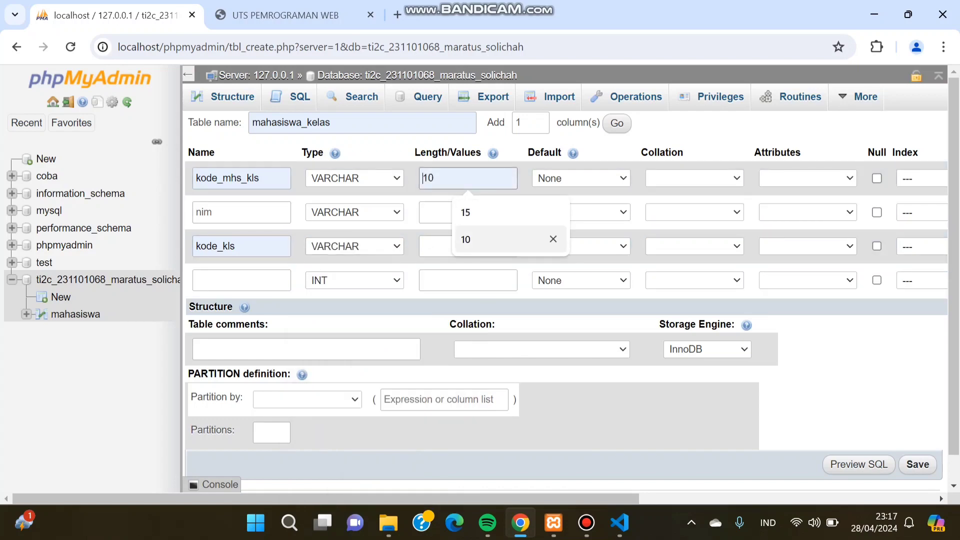
{"action": "left_click", "coordinate": [465, 240]}
{"action": "left_click", "coordinate": [467, 212]}
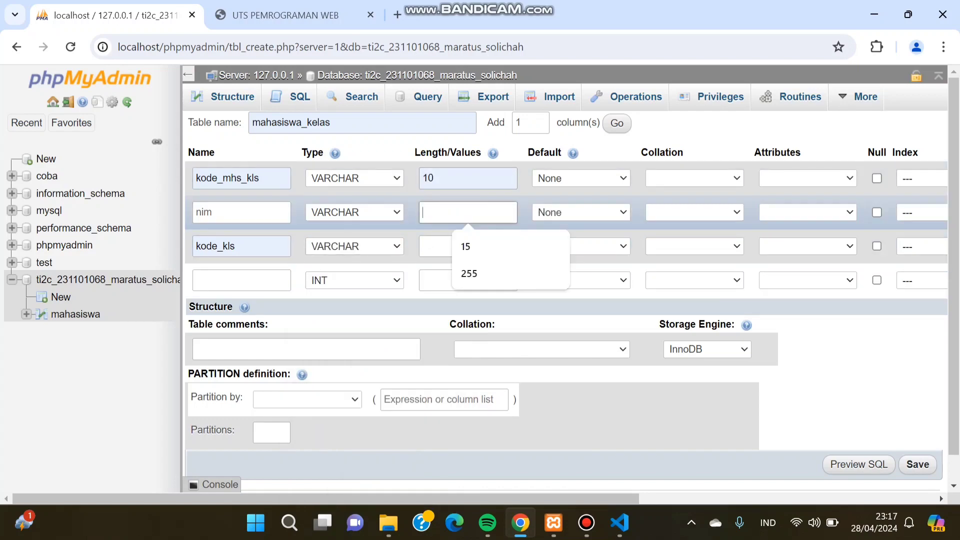
{"action": "left_click", "coordinate": [465, 246]}
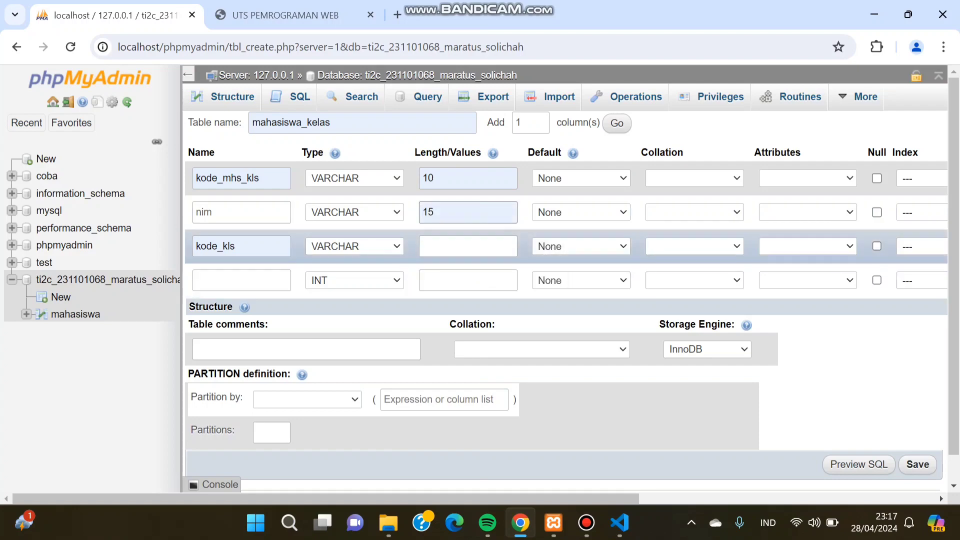
{"action": "left_click", "coordinate": [467, 246]}
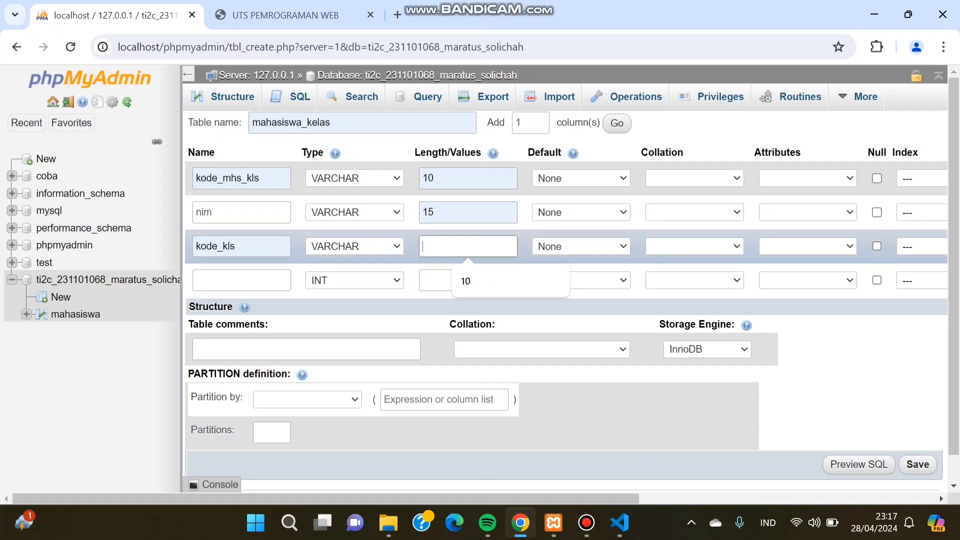
{"action": "type", "text": "10"}
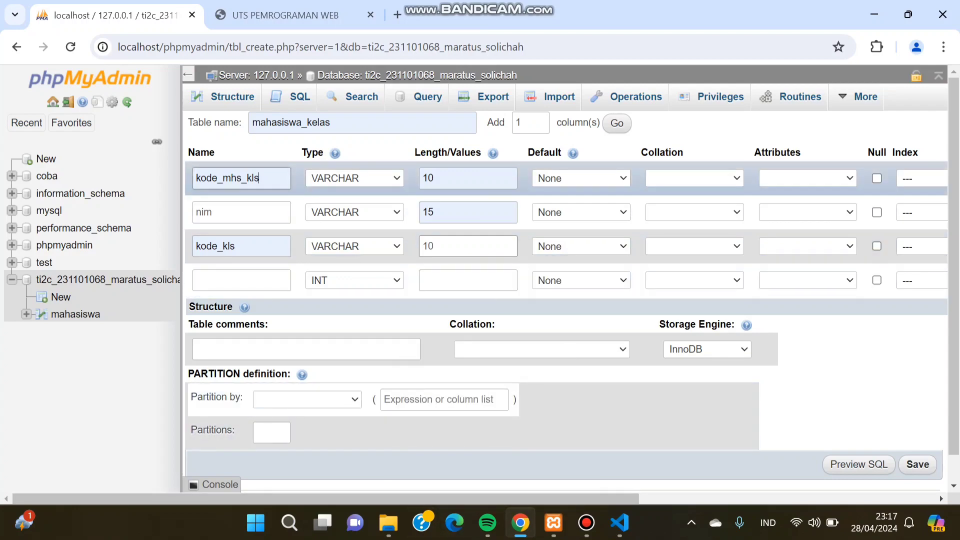
Enable auto-increment on kode_mhs_kls with a PRIMARY index and try to save the mahasiswa_kelas table.
{"action": "left_click_drag", "start_coordinate": [259, 178], "coordinate": [201, 178]}
{"action": "left_click", "coordinate": [259, 178]}
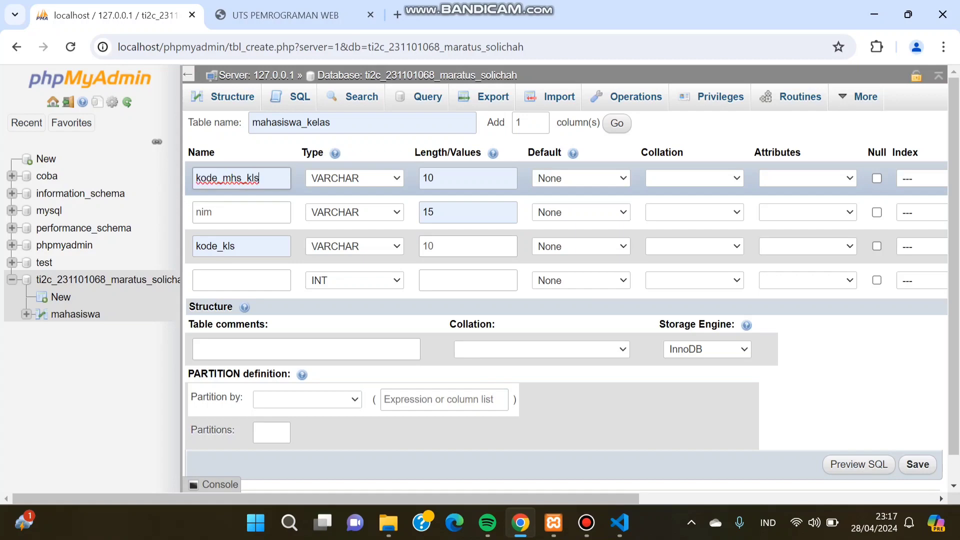
{"action": "left_click_drag", "start_coordinate": [326, 499], "coordinate": [584, 498]}
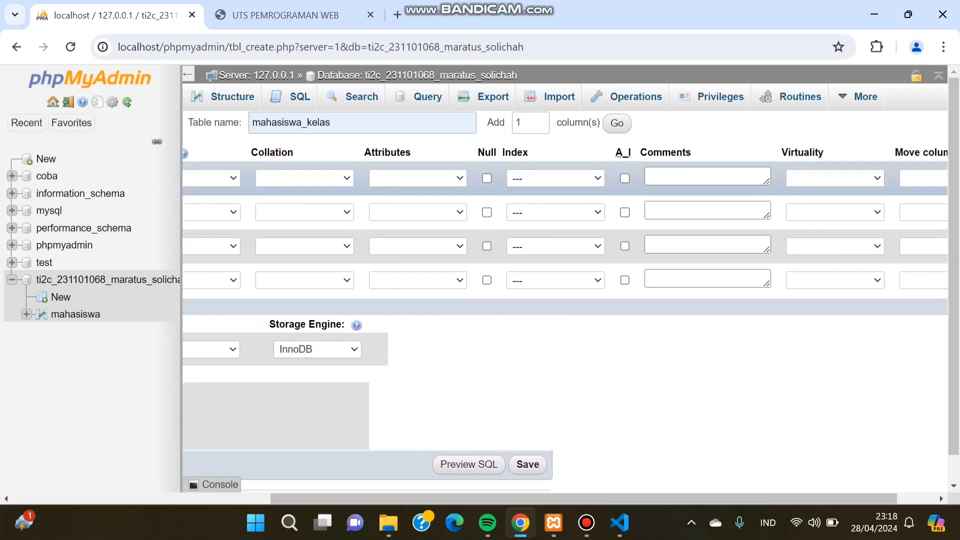
{"action": "left_click", "coordinate": [624, 178]}
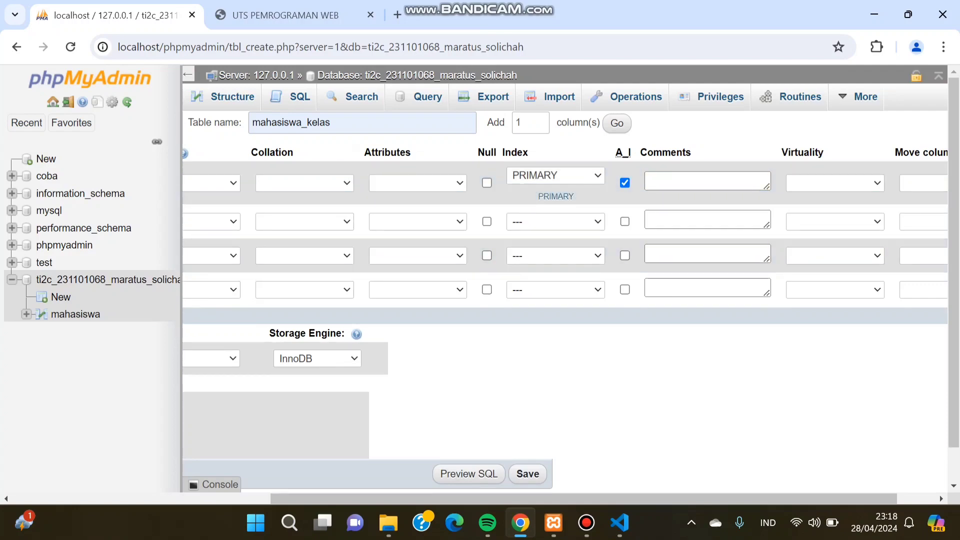
{"action": "scroll", "coordinate": [566, 300], "scroll_direction": "down", "scroll_amount": 1}
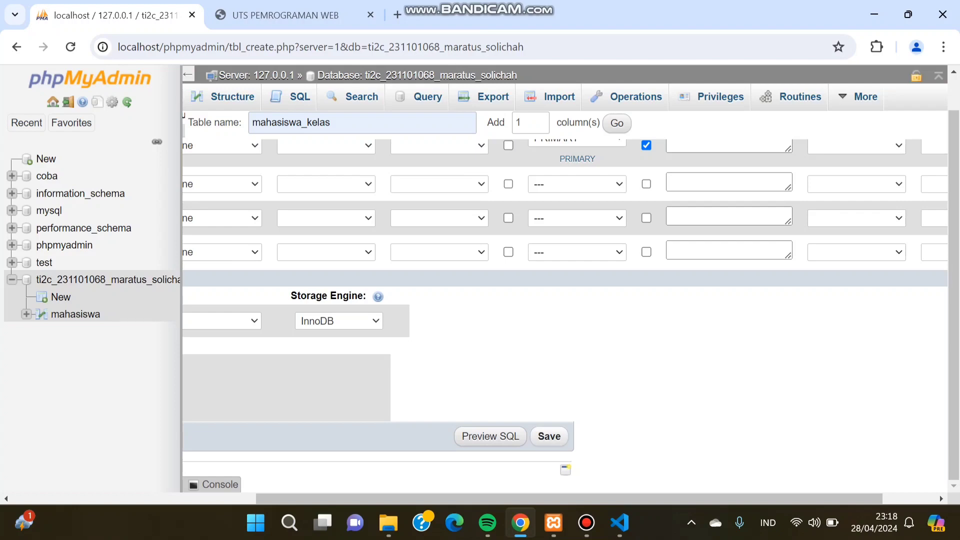
{"action": "left_click", "coordinate": [550, 436]}
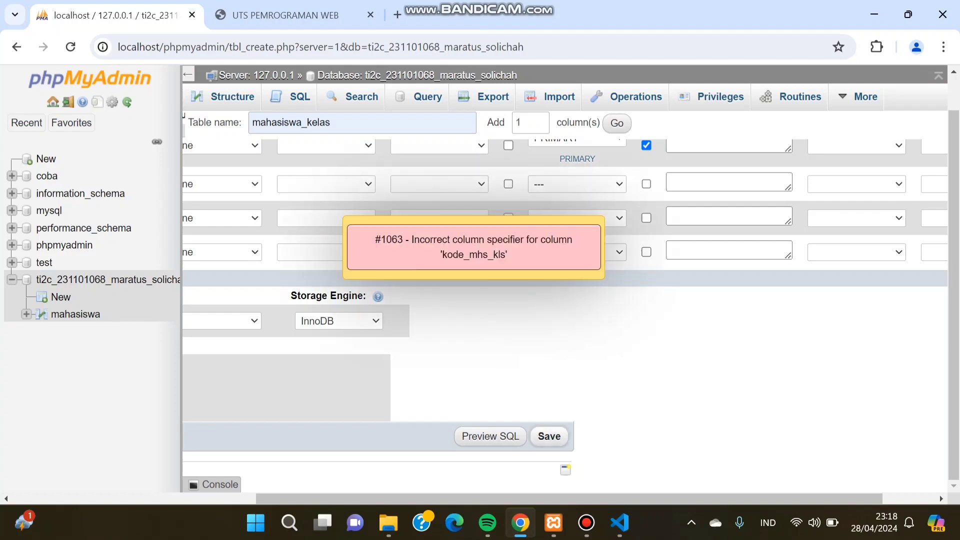
Dismiss the notification, turn off auto-increment for kode_mhs_kls and save the mahasiswa_kelas table.
{"action": "scroll", "coordinate": [490, 321], "scroll_direction": "left", "scroll_amount": 6}
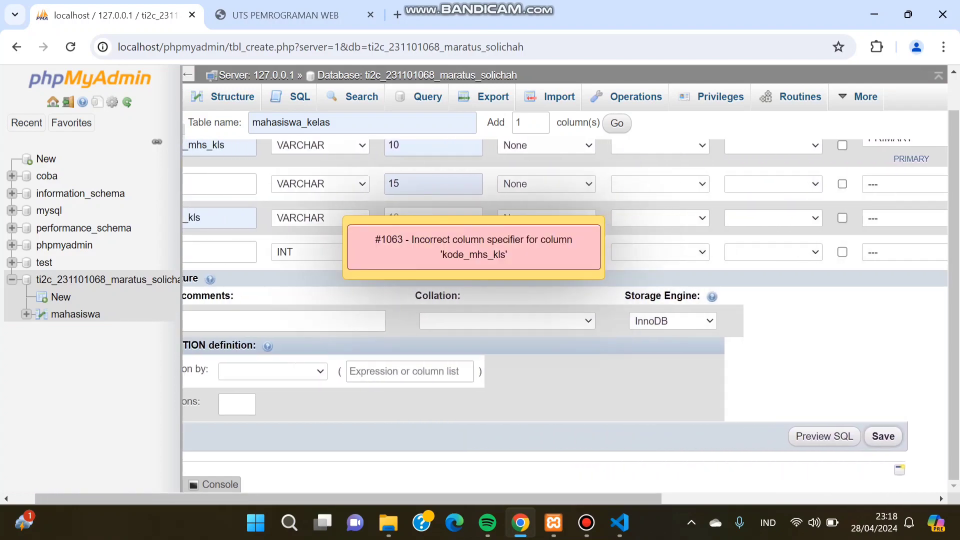
{"action": "scroll", "coordinate": [380, 235], "scroll_direction": "up", "scroll_amount": 1}
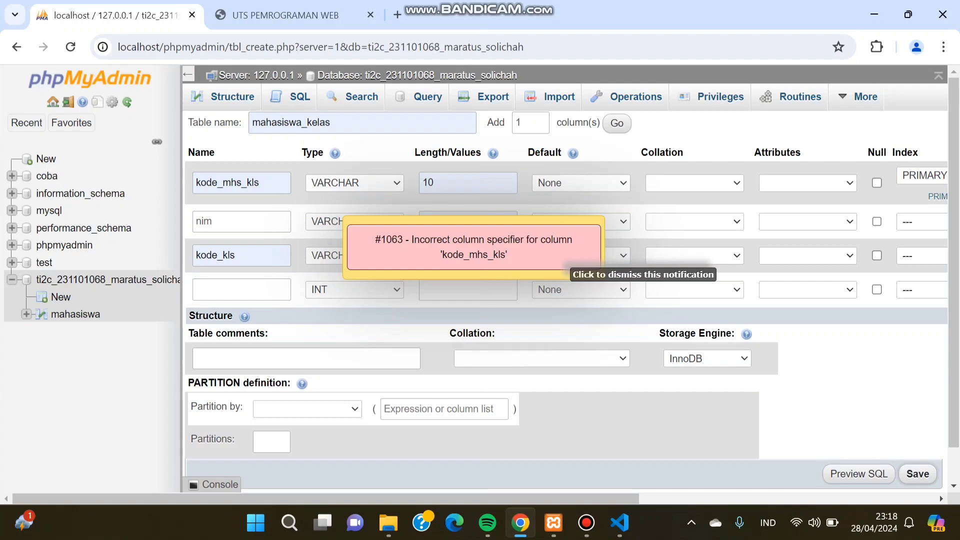
{"action": "left_click", "coordinate": [565, 264]}
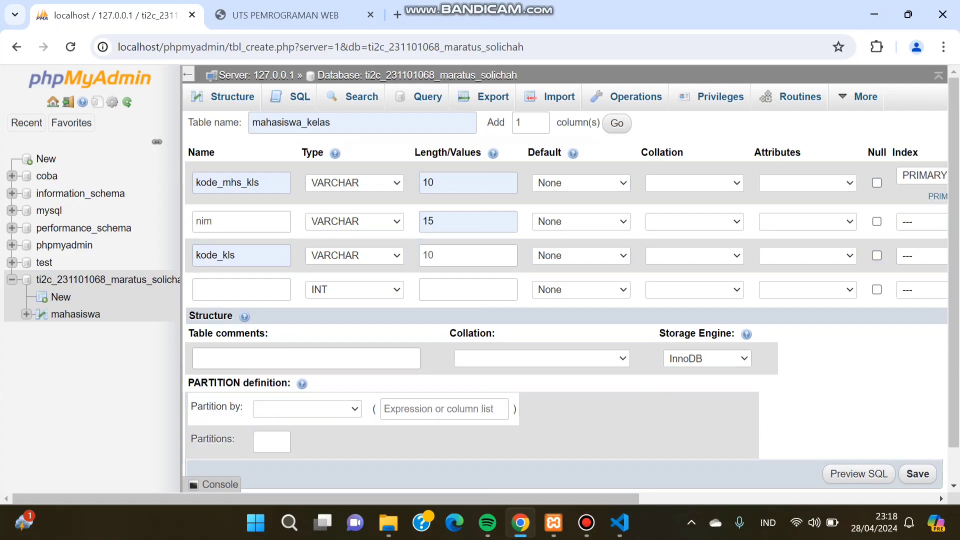
{"action": "left_click_drag", "start_coordinate": [326, 499], "coordinate": [591, 499]}
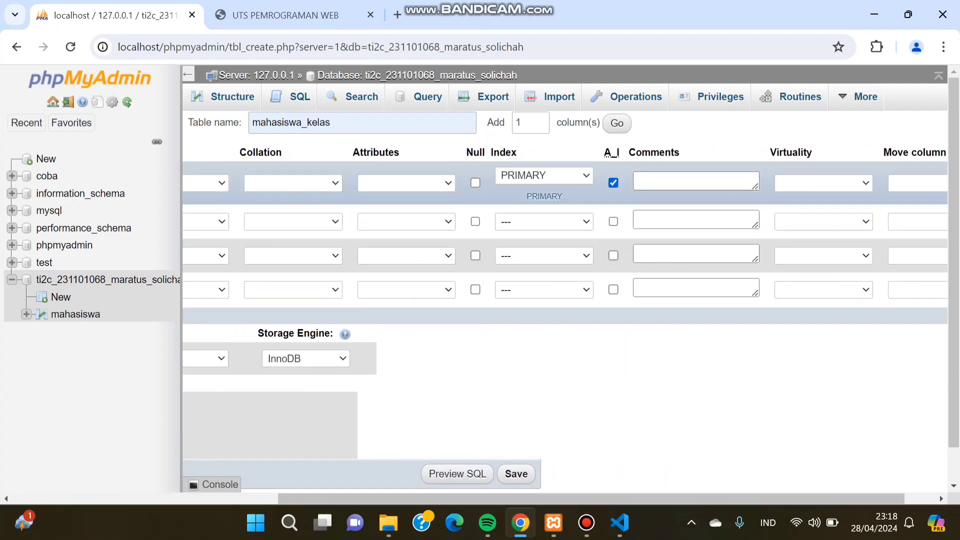
{"action": "left_click", "coordinate": [613, 182]}
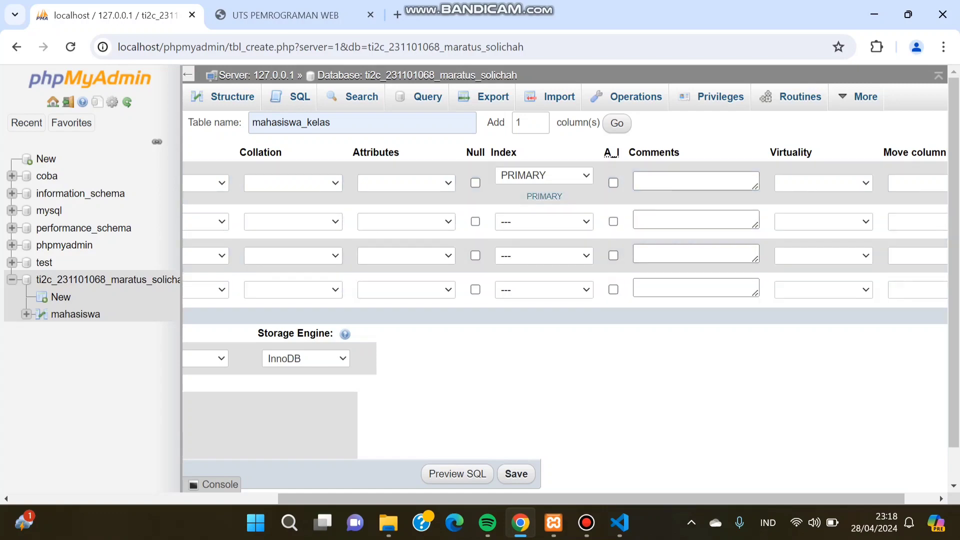
{"action": "scroll", "coordinate": [564, 315], "scroll_direction": "down", "scroll_amount": 1}
{"action": "left_click", "coordinate": [515, 436]}
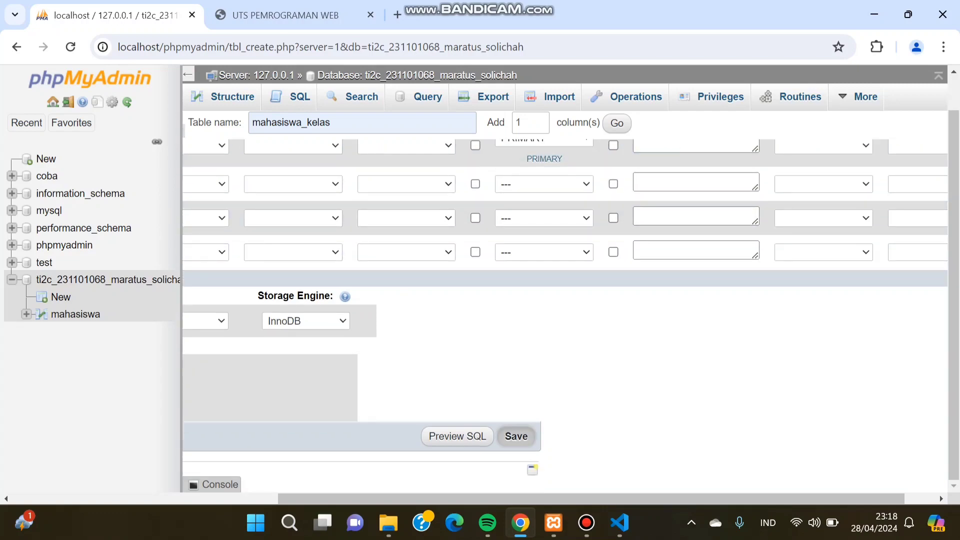
Save the mahasiswa_kelas table and start a new table named kelas in the same database.
{"action": "left_click", "coordinate": [516, 436]}
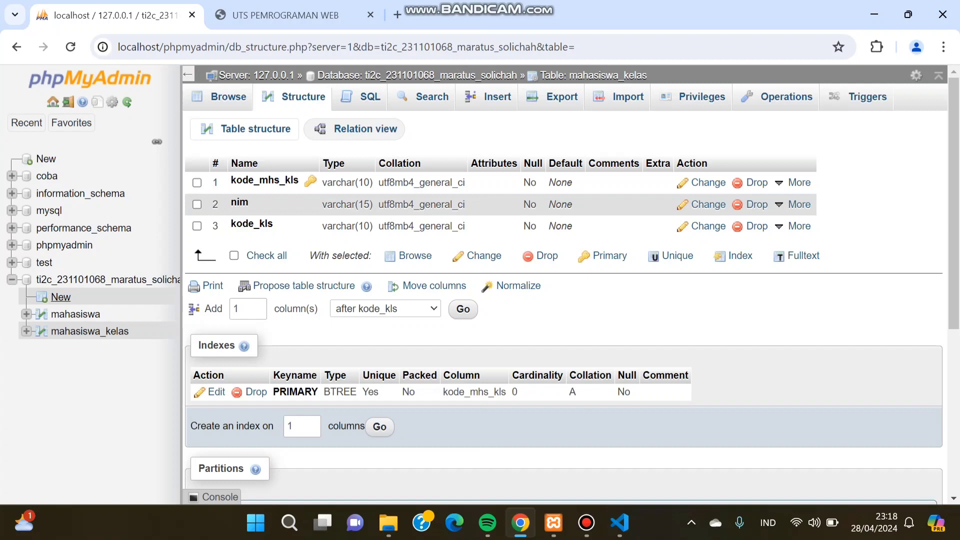
{"action": "left_click", "coordinate": [60, 297]}
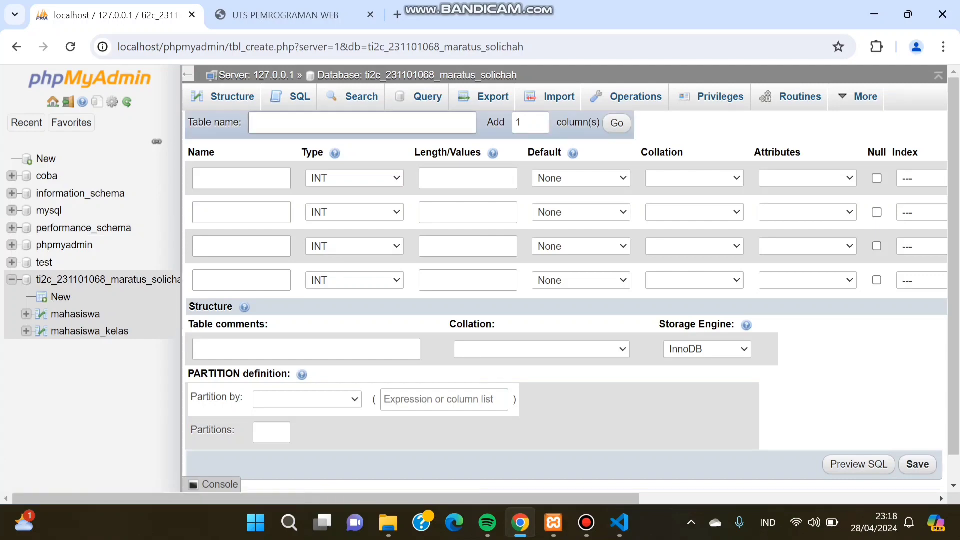
{"action": "left_click", "coordinate": [282, 122]}
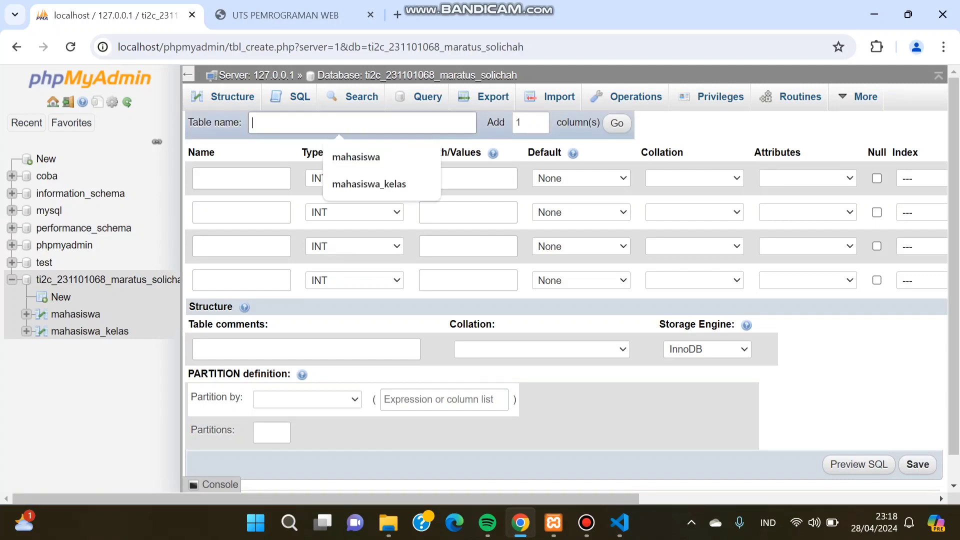
{"action": "type", "text": "kelas"}
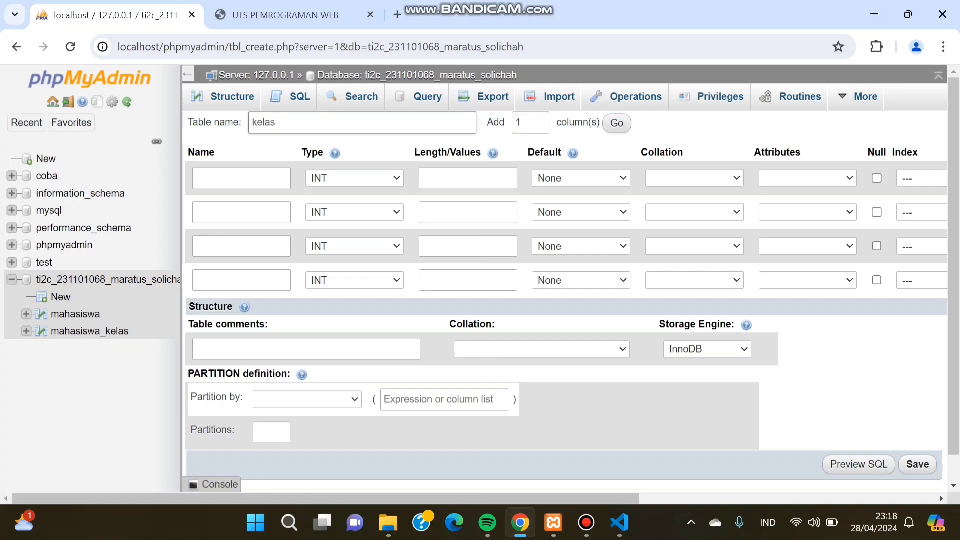
Name the four columns of the kelas table kode_kelas, nama_kelas, tahun_pelajaran and semester.
{"action": "left_click", "coordinate": [241, 178]}
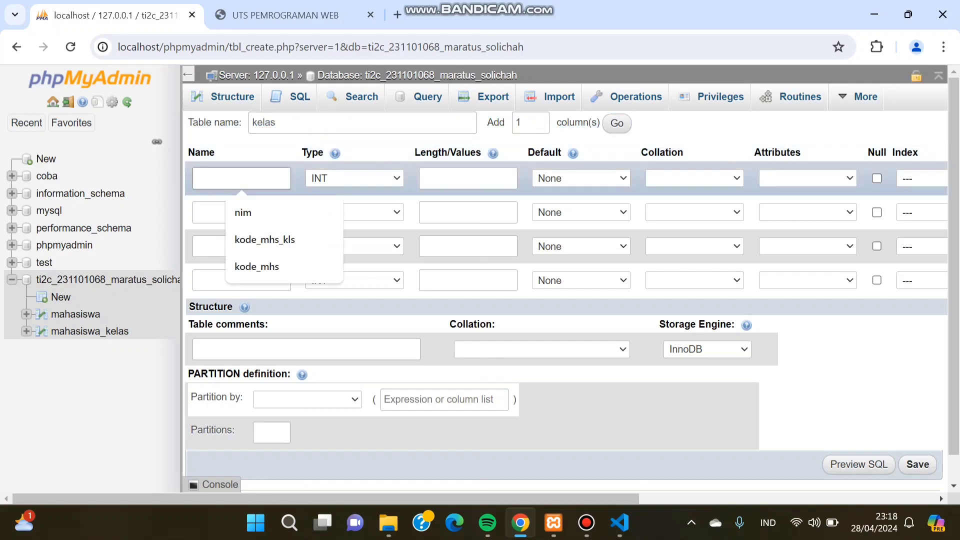
{"action": "type", "text": "kod"}
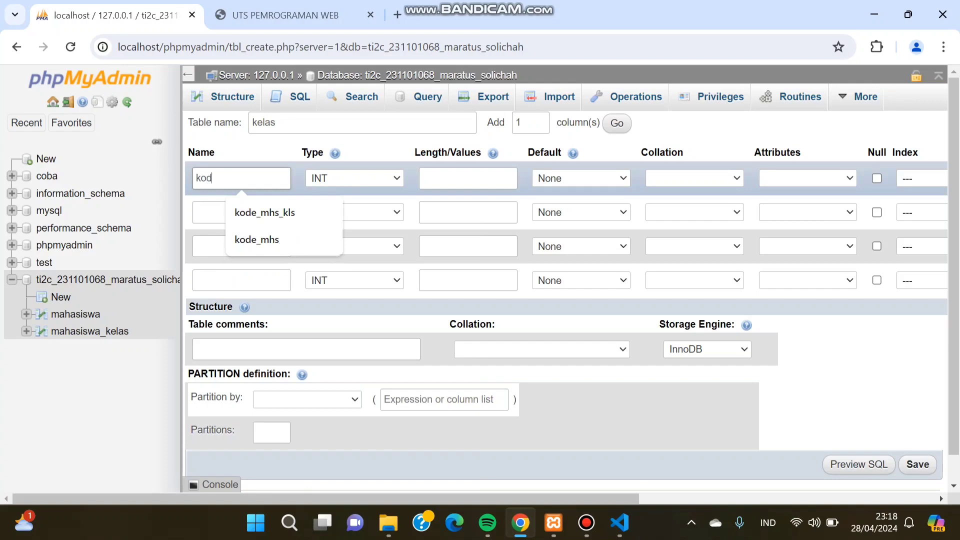
{"action": "type", "text": "e_kelas"}
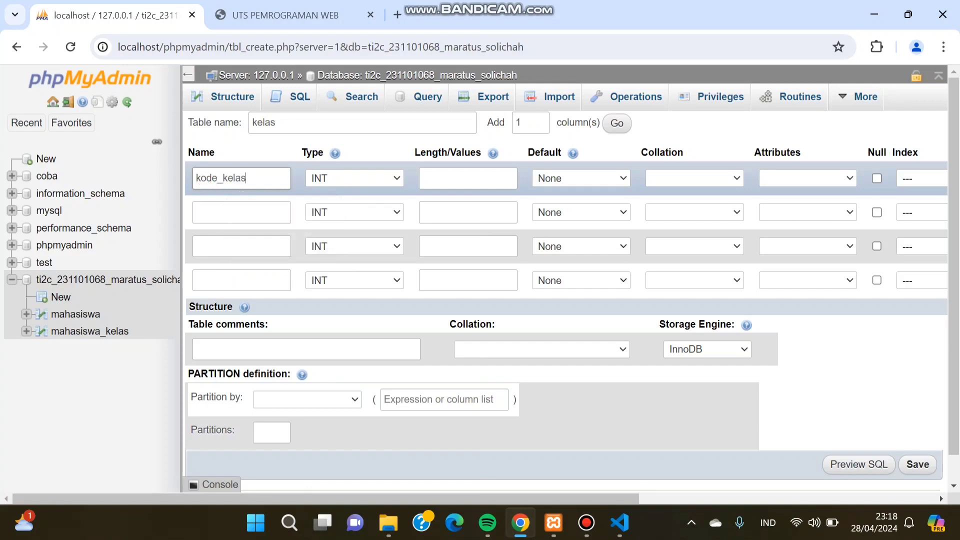
{"action": "left_click", "coordinate": [242, 212]}
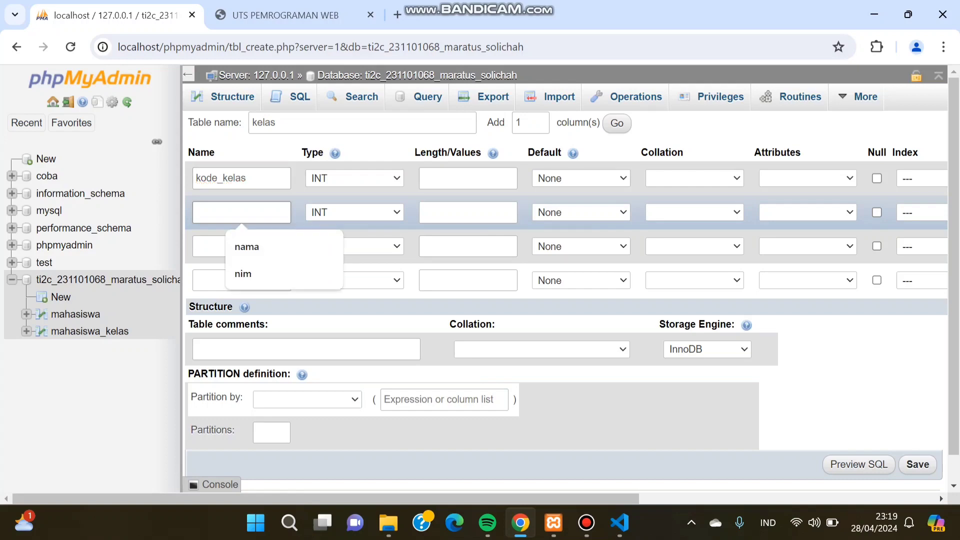
{"action": "type", "text": "nama"}
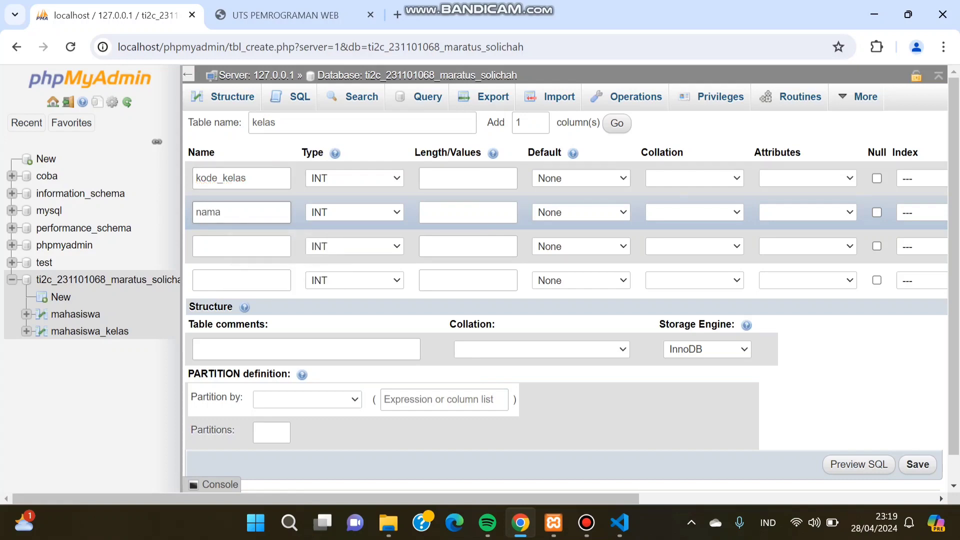
{"action": "type", "text": "_kelas"}
{"action": "left_click", "coordinate": [242, 246]}
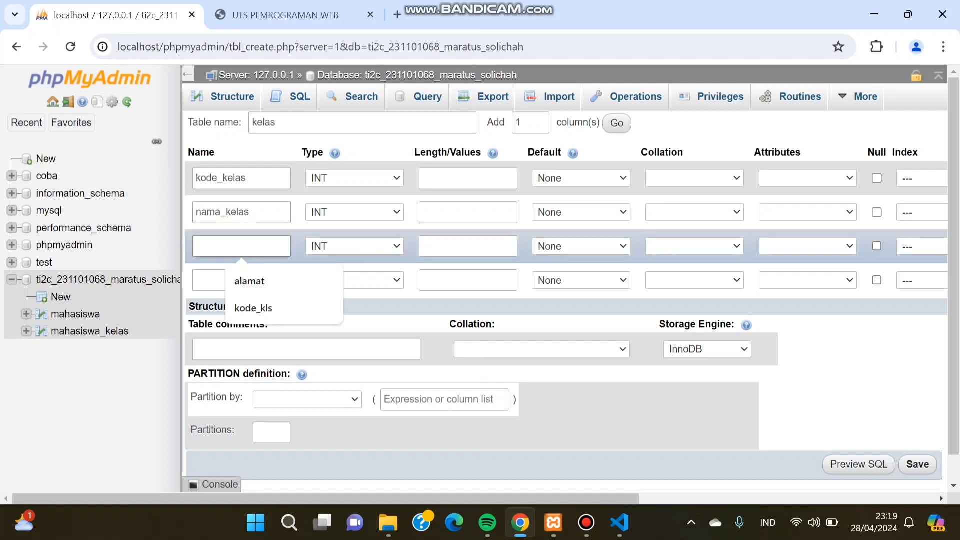
{"action": "type", "text": "tahun"}
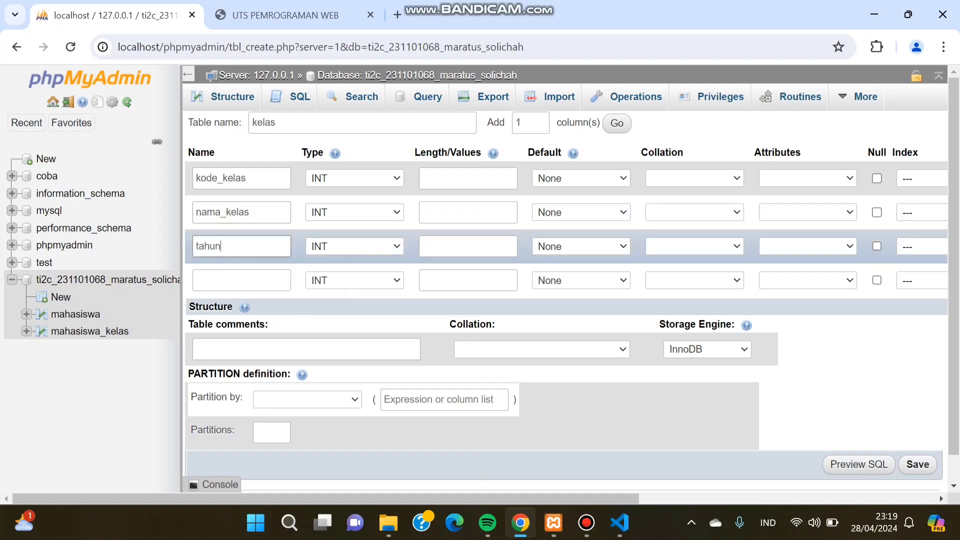
{"action": "type", "text": "_pelajaran"}
{"action": "left_click", "coordinate": [241, 280]}
{"action": "type", "text": "se"}
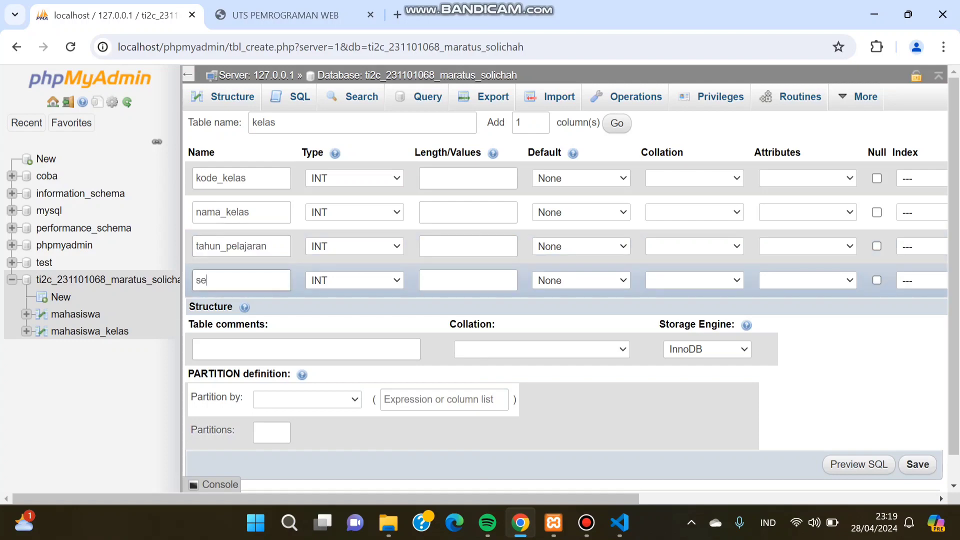
{"action": "type", "text": "mester"}
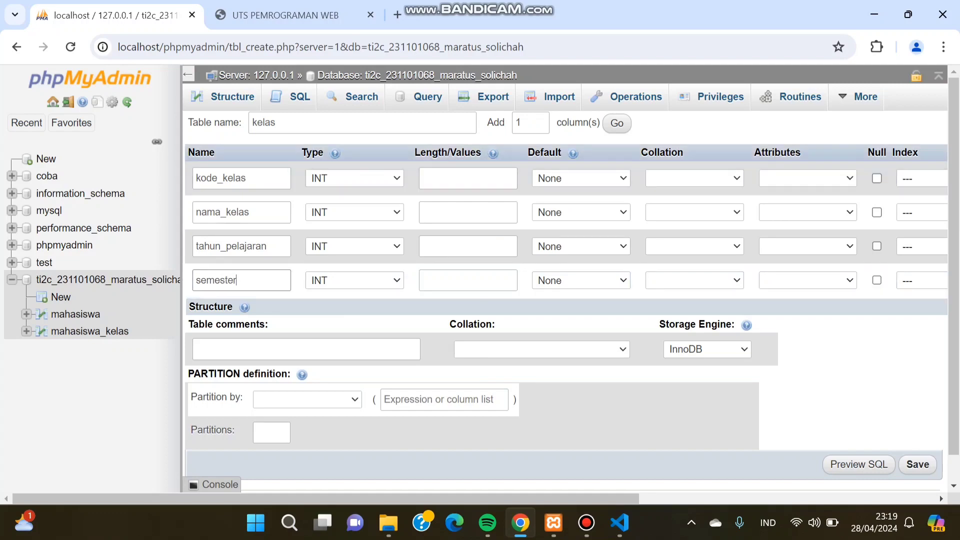
Set the data types to VARCHAR for kode_kelas and nama_kelas and DATE for tahun_pelajaran, keeping INT for semester.
{"action": "left_click", "coordinate": [355, 178]}
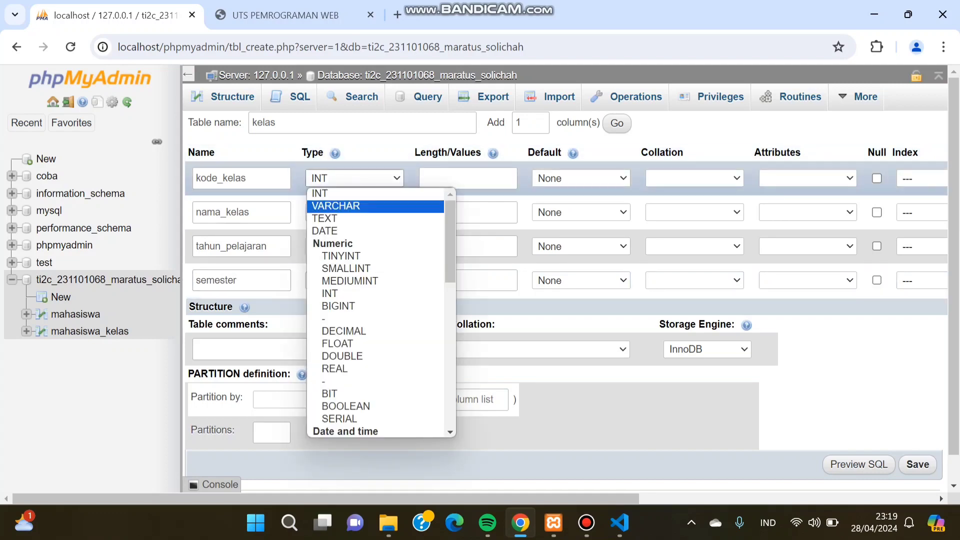
{"action": "key", "text": "Return"}
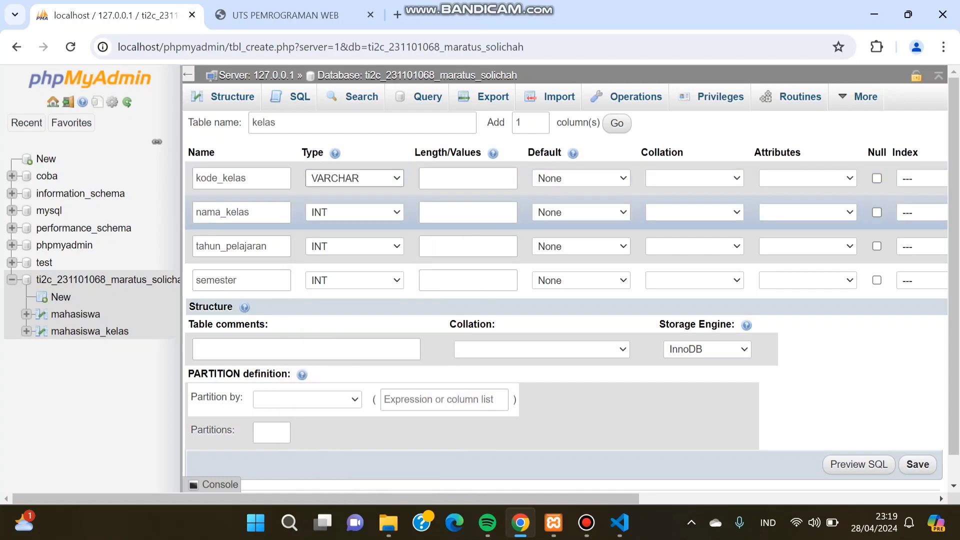
{"action": "left_click", "coordinate": [355, 213]}
{"action": "key", "text": "Return"}
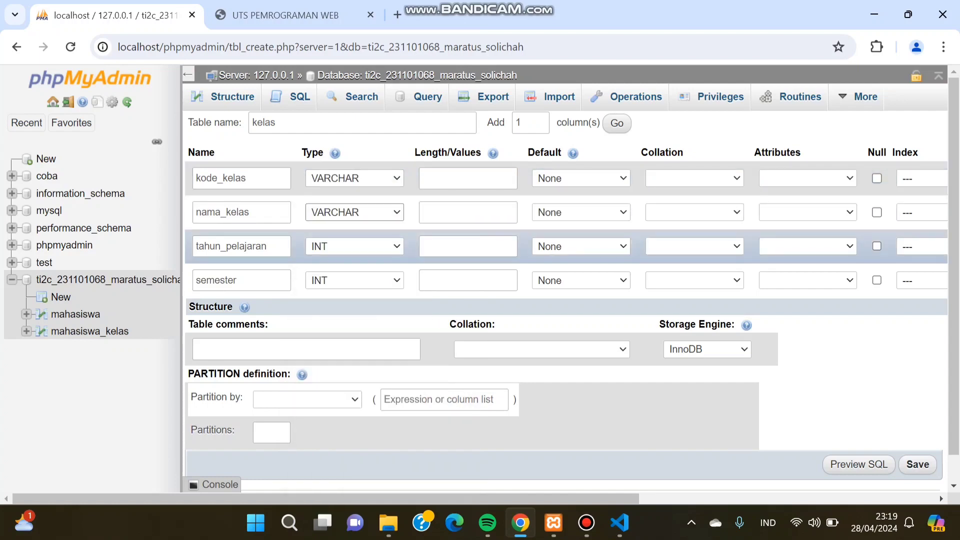
{"action": "left_click", "coordinate": [354, 246]}
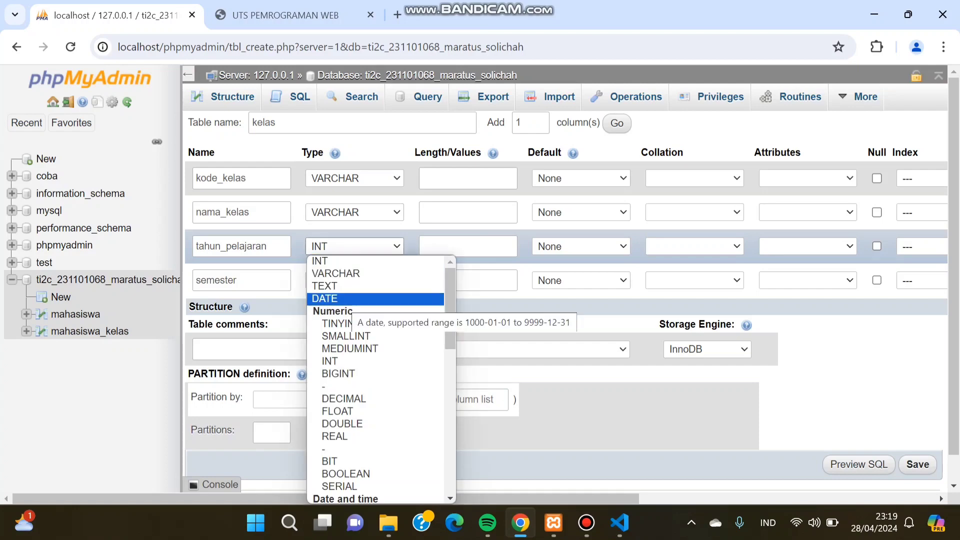
{"action": "key", "text": "Return"}
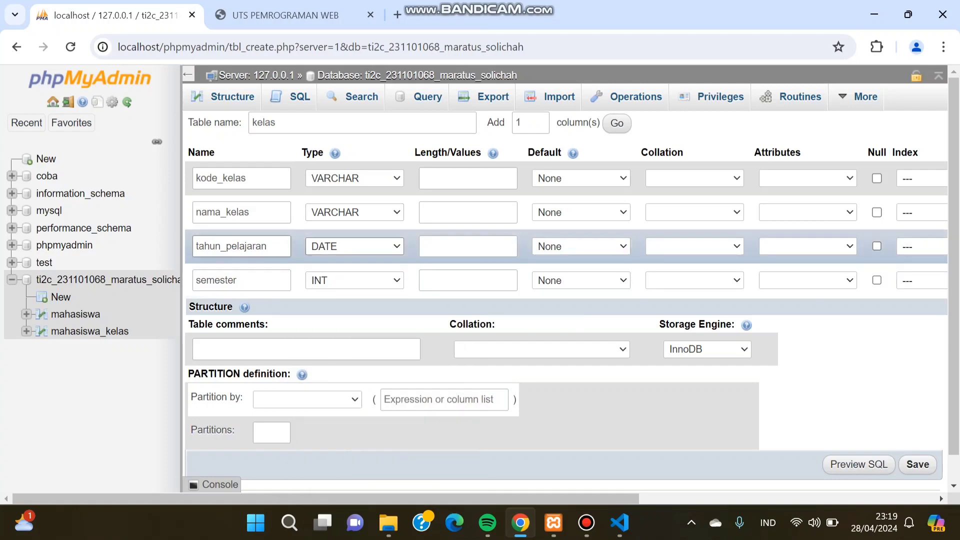
{"action": "left_click", "coordinate": [354, 280]}
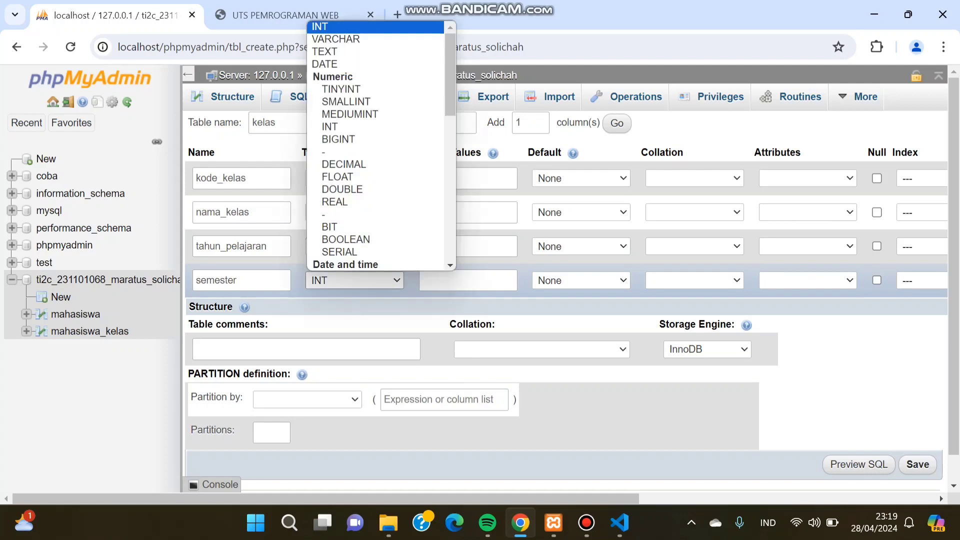
{"action": "left_click_drag", "start_coordinate": [450, 88], "coordinate": [449, 65]}
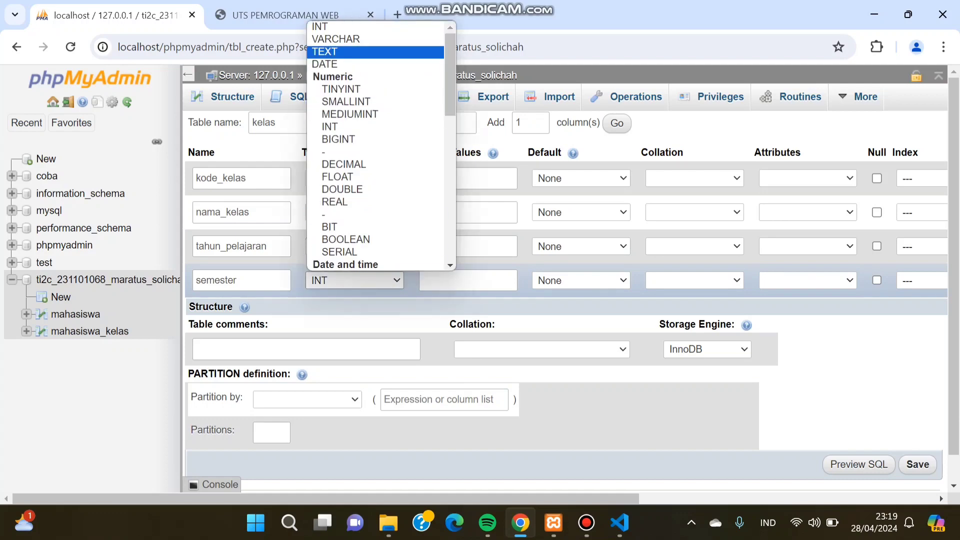
{"action": "key", "text": "Up"}
{"action": "key", "text": "Up"}
{"action": "key", "text": "Return"}
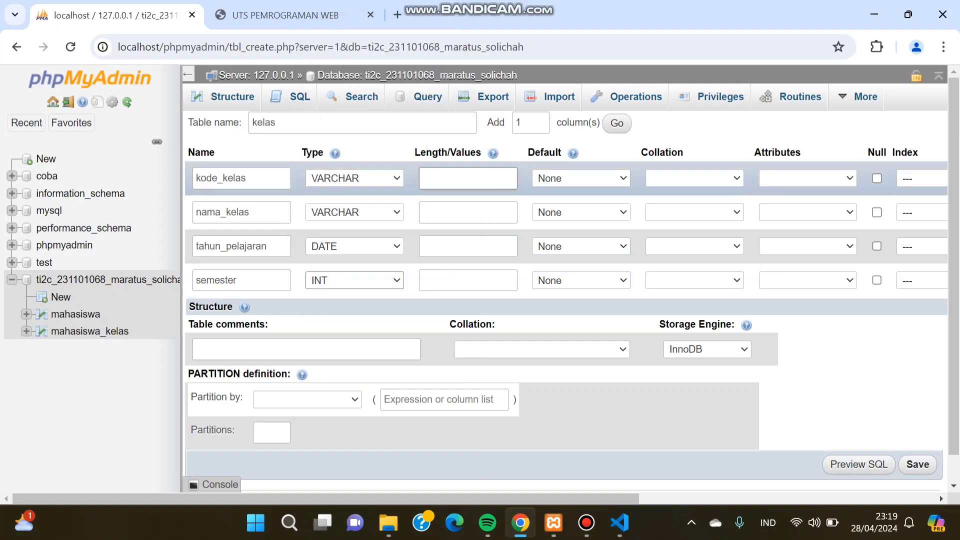
Set the column lengths to 10 for kode_kelas and 30 for nama_kelas.
{"action": "left_click", "coordinate": [467, 178]}
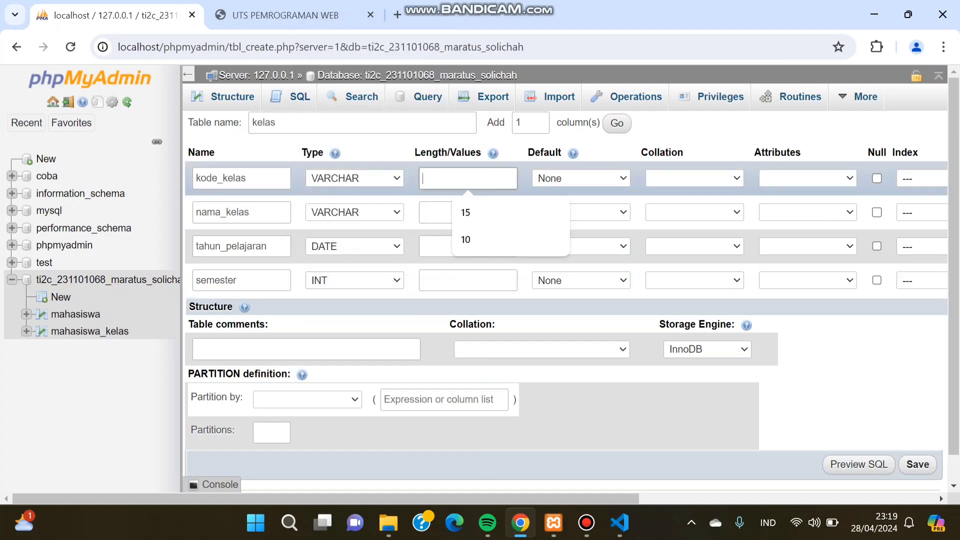
{"action": "left_click", "coordinate": [468, 239]}
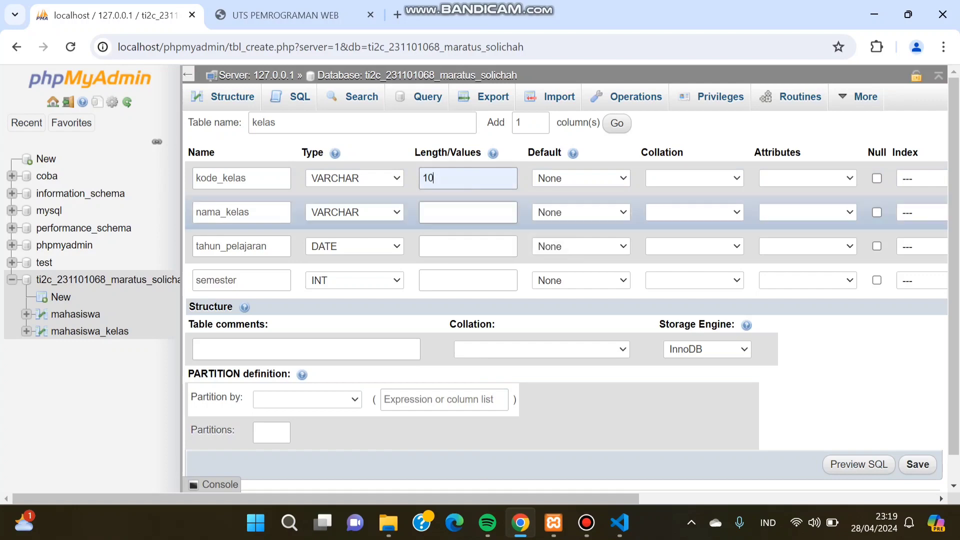
{"action": "left_click", "coordinate": [468, 212]}
{"action": "key", "text": "Down"}
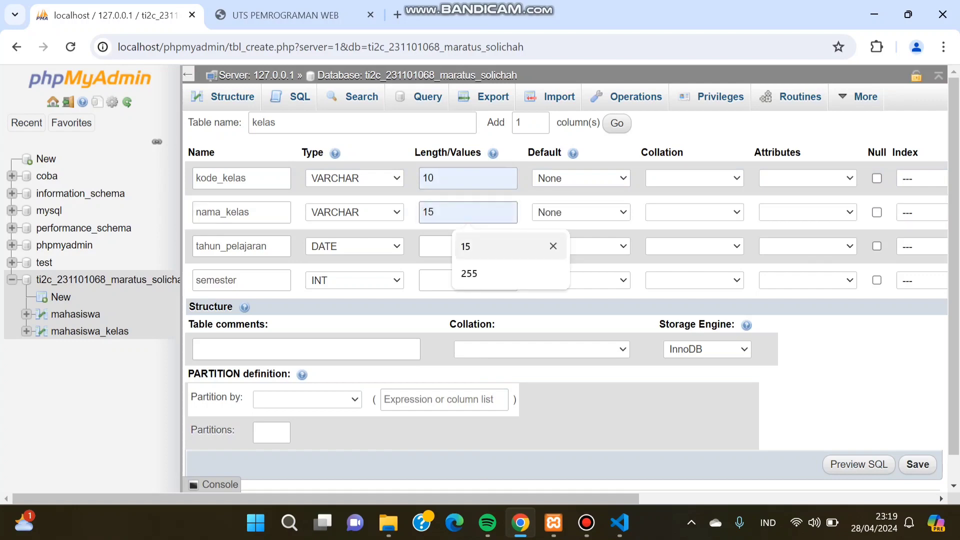
{"action": "key", "text": "Up"}
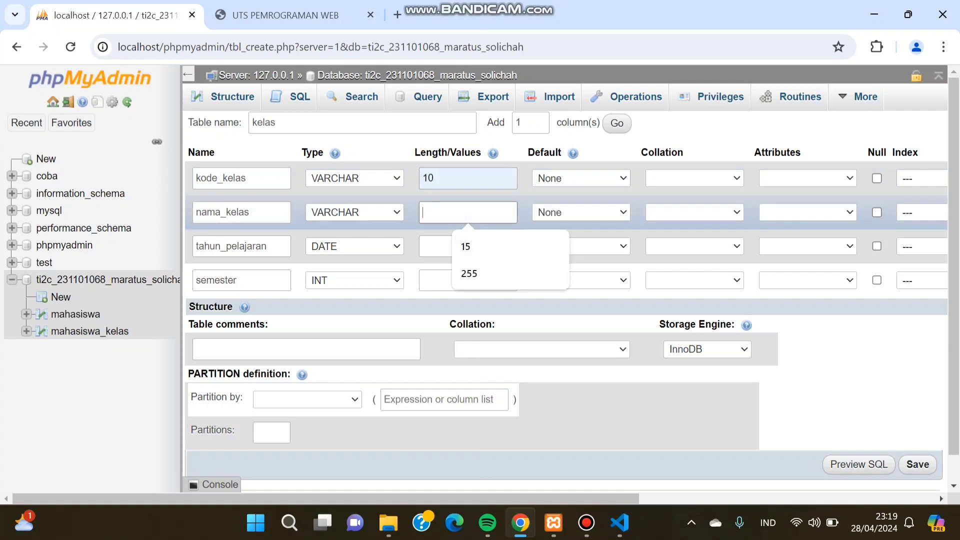
{"action": "type", "text": "30"}
Leave the length of tahun_pelajaran empty and set the length of semester to 2.
{"action": "left_click", "coordinate": [468, 246]}
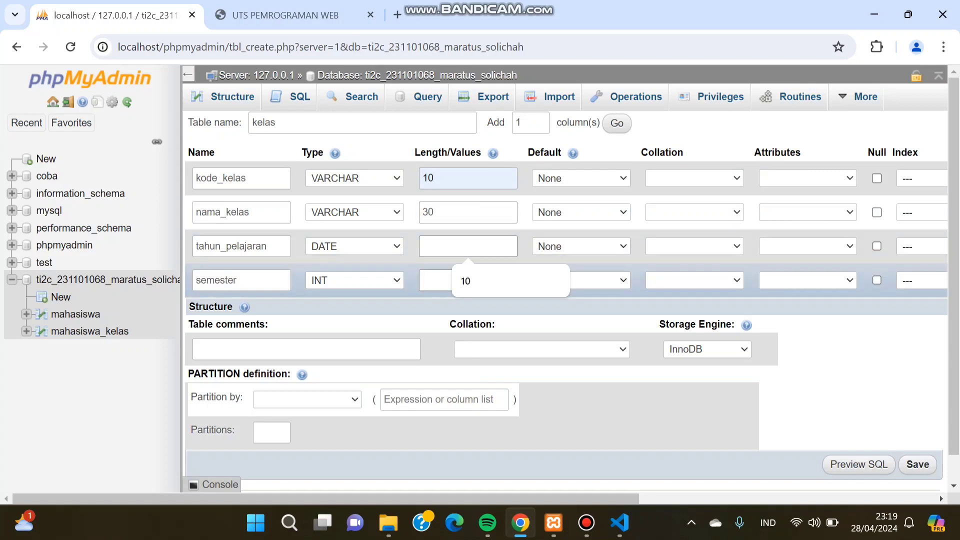
{"action": "left_click", "coordinate": [435, 281]}
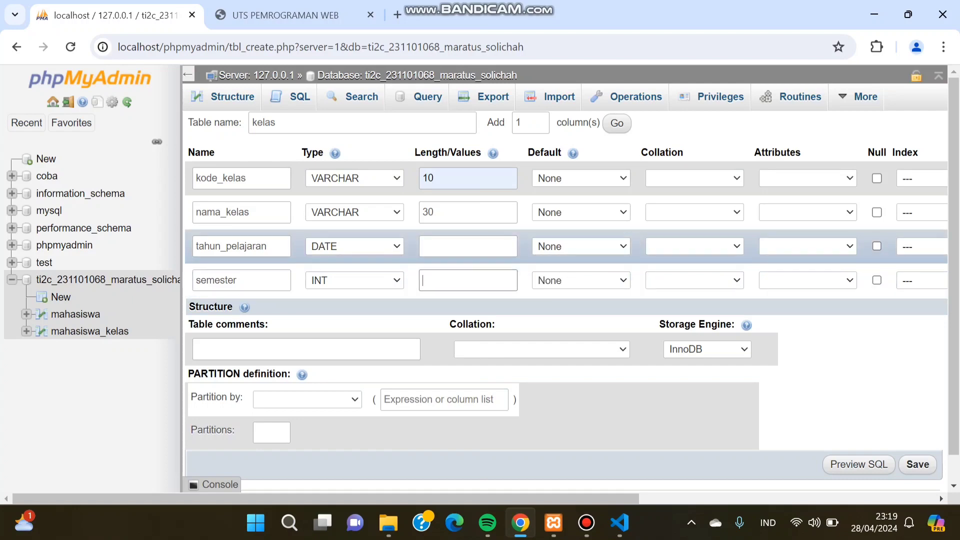
{"action": "left_click", "coordinate": [354, 246]}
{"action": "left_click", "coordinate": [354, 246]}
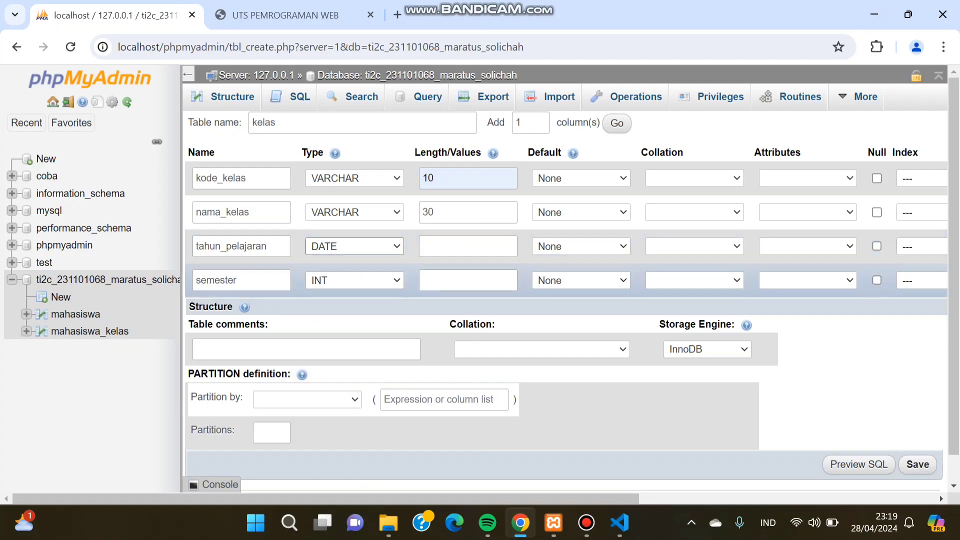
{"action": "left_click", "coordinate": [467, 280]}
{"action": "left_click", "coordinate": [423, 280]}
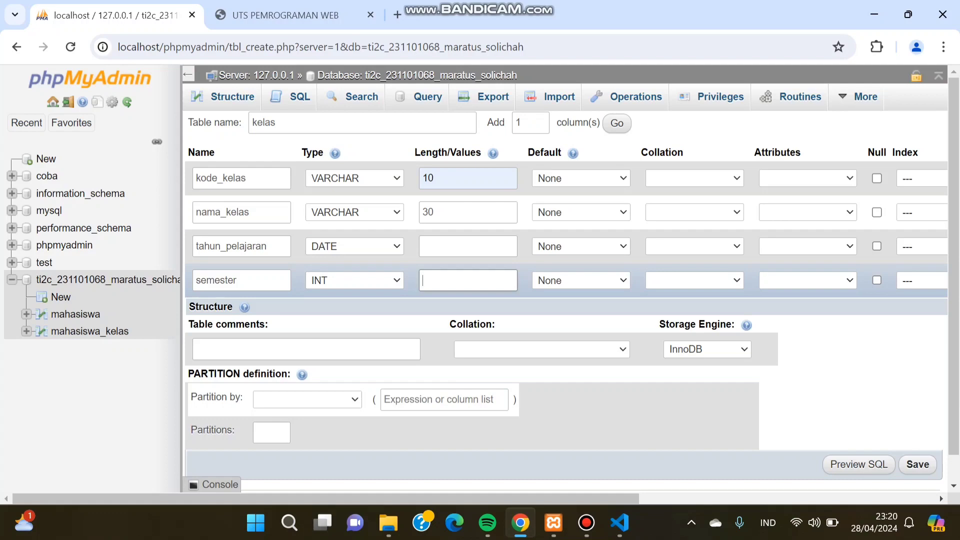
{"action": "type", "text": "2"}
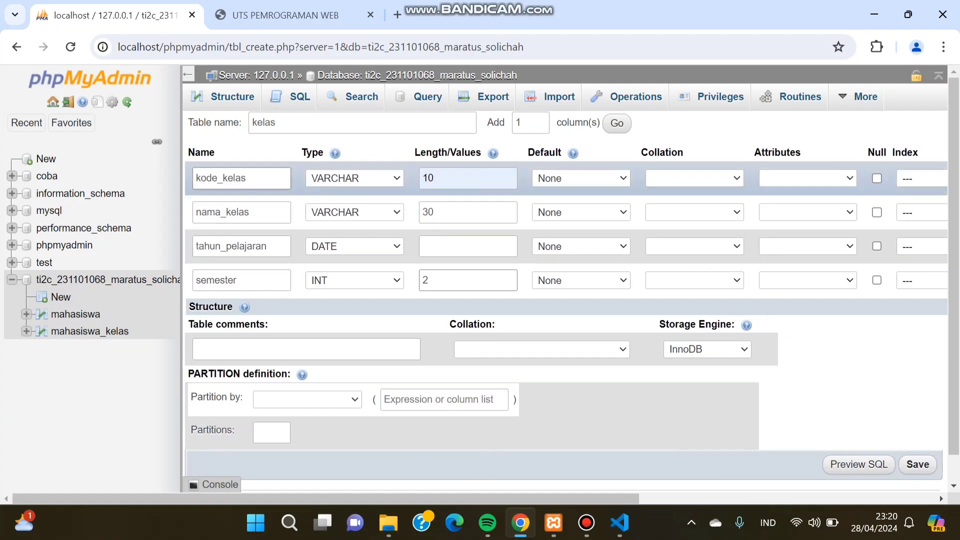
Add a PRIMARY index on the kode_kelas column of the kelas table.
{"action": "left_click_drag", "start_coordinate": [251, 178], "coordinate": [194, 178]}
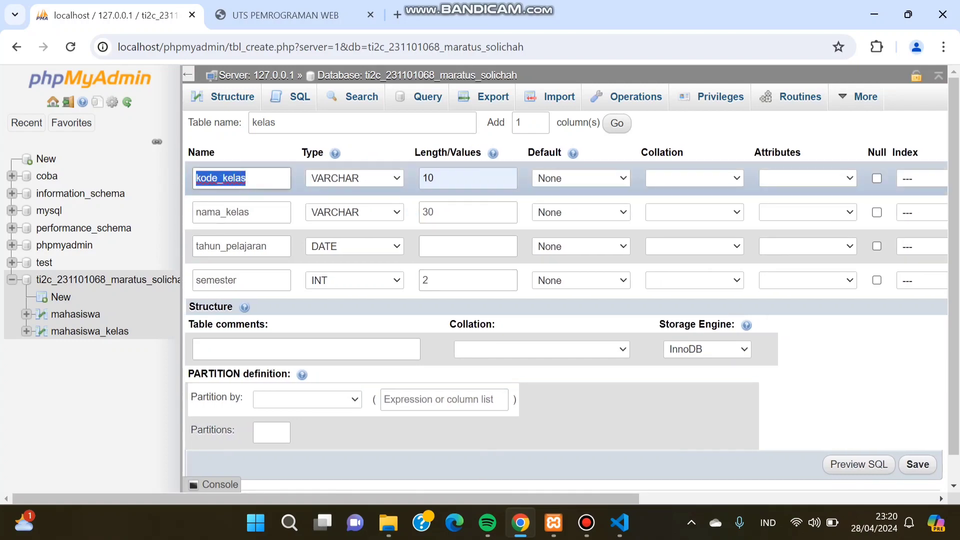
{"action": "left_click", "coordinate": [220, 178]}
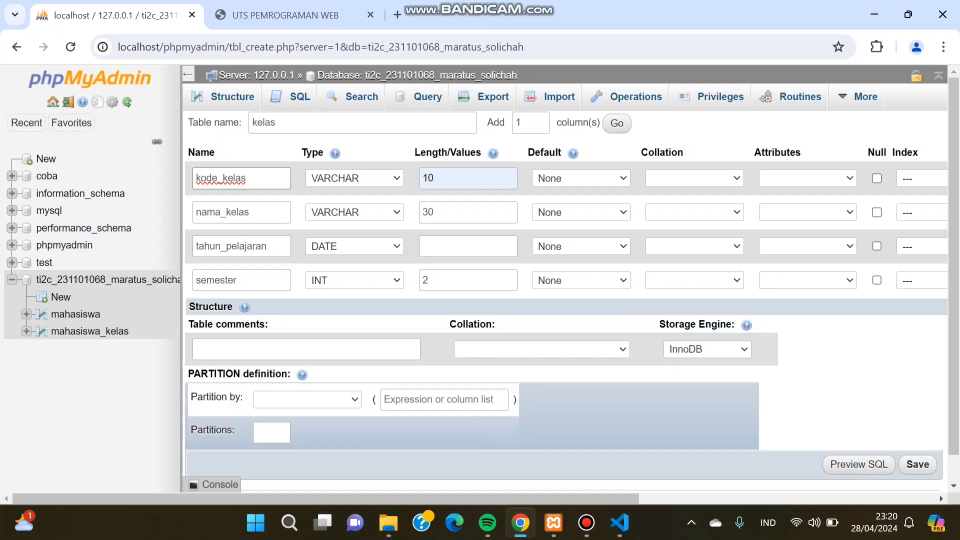
{"action": "left_click_drag", "start_coordinate": [325, 498], "coordinate": [598, 499]}
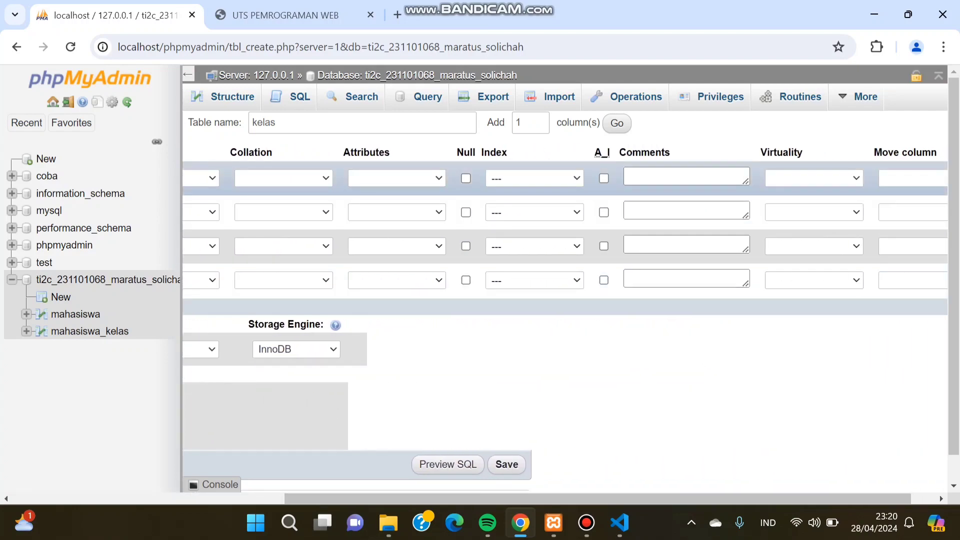
{"action": "left_click", "coordinate": [534, 178]}
{"action": "left_click", "coordinate": [514, 206]}
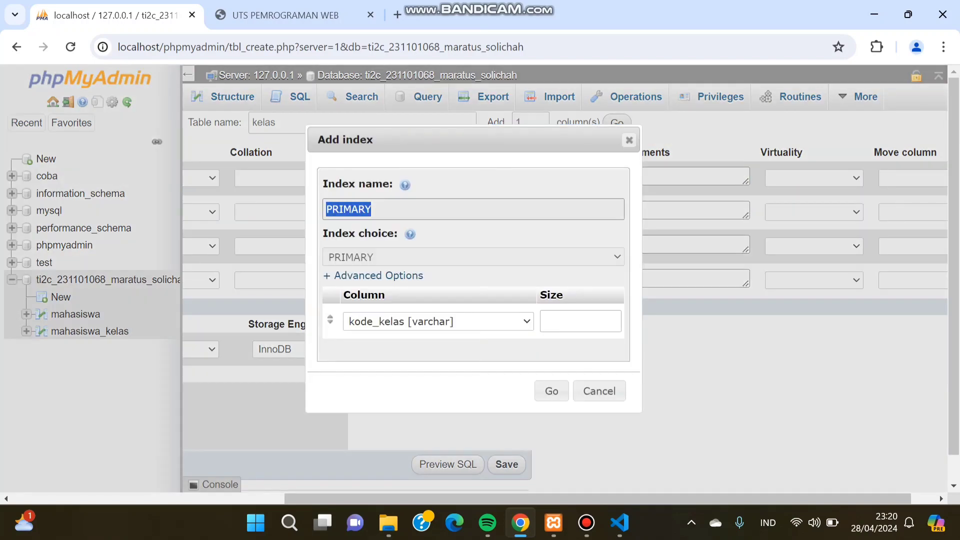
{"action": "left_click", "coordinate": [551, 391]}
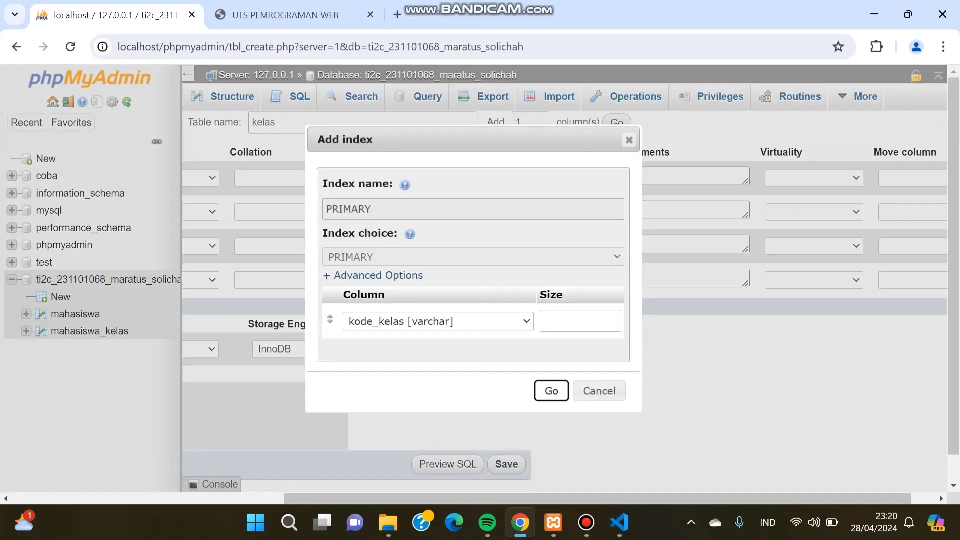
Confirm the PRIMARY index on kode_kelas and save the kelas table.
{"action": "key", "text": "Return"}
{"action": "scroll", "coordinate": [564, 300], "scroll_direction": "left", "scroll_amount": 3}
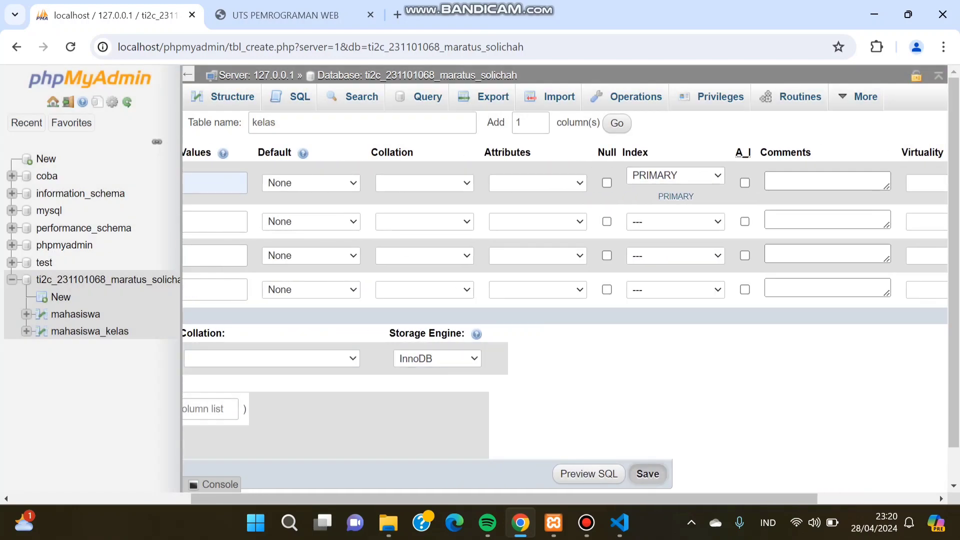
{"action": "left_click", "coordinate": [648, 474]}
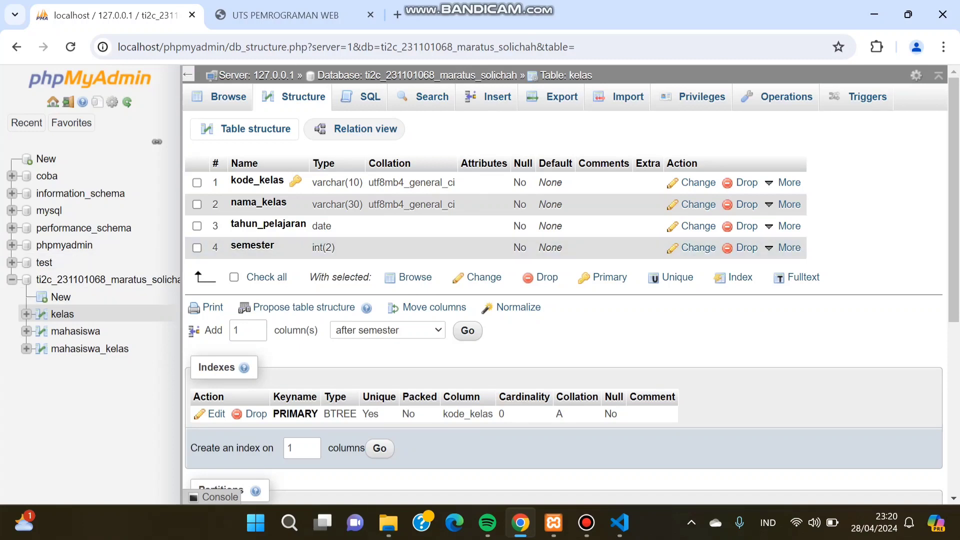
Start a new table in the same database and name it kelas_matakuliah.
{"action": "left_click", "coordinate": [61, 297]}
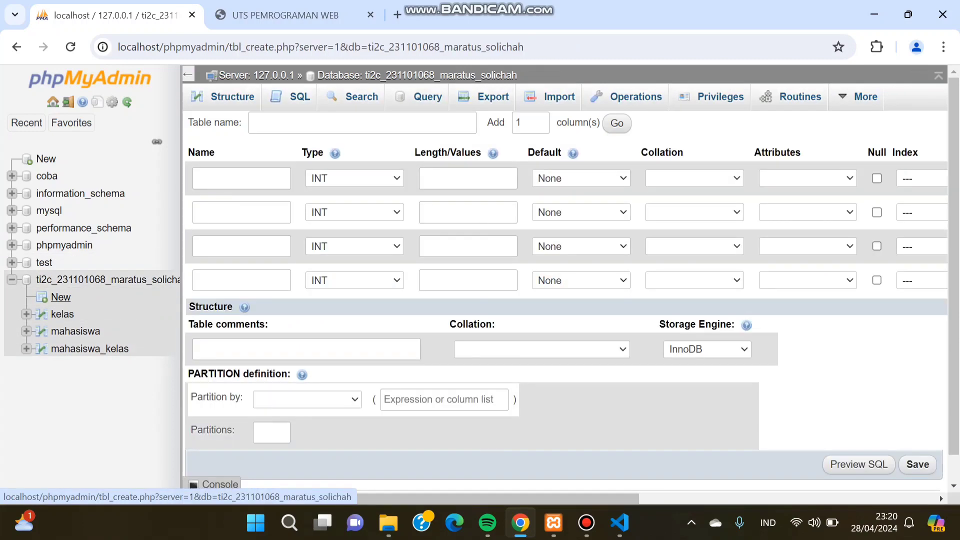
{"action": "left_click", "coordinate": [254, 123]}
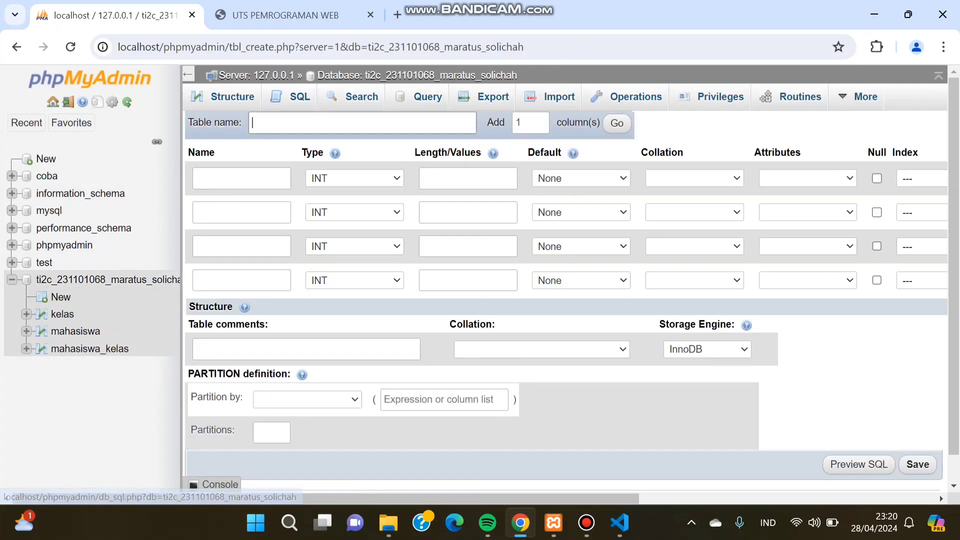
{"action": "type", "text": "kelas"}
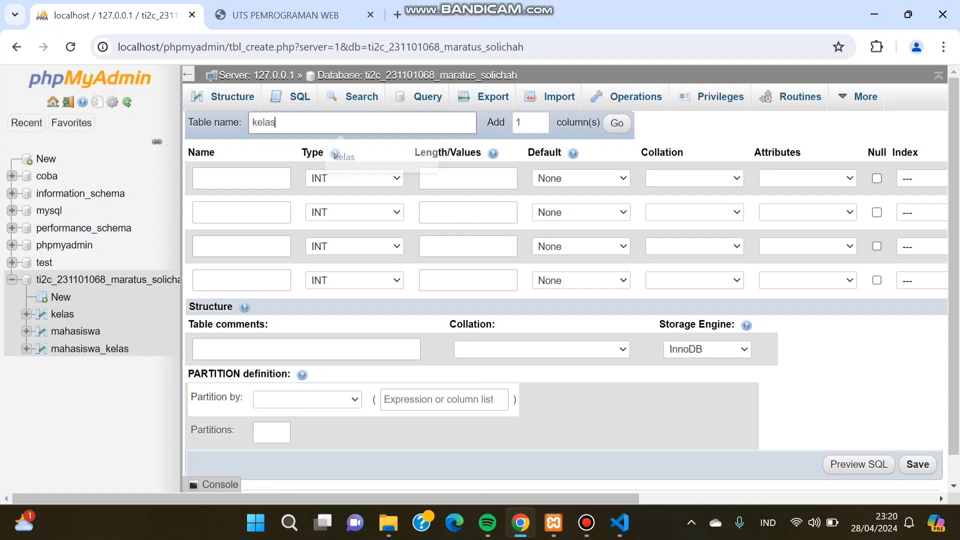
{"action": "type", "text": "_mats"}
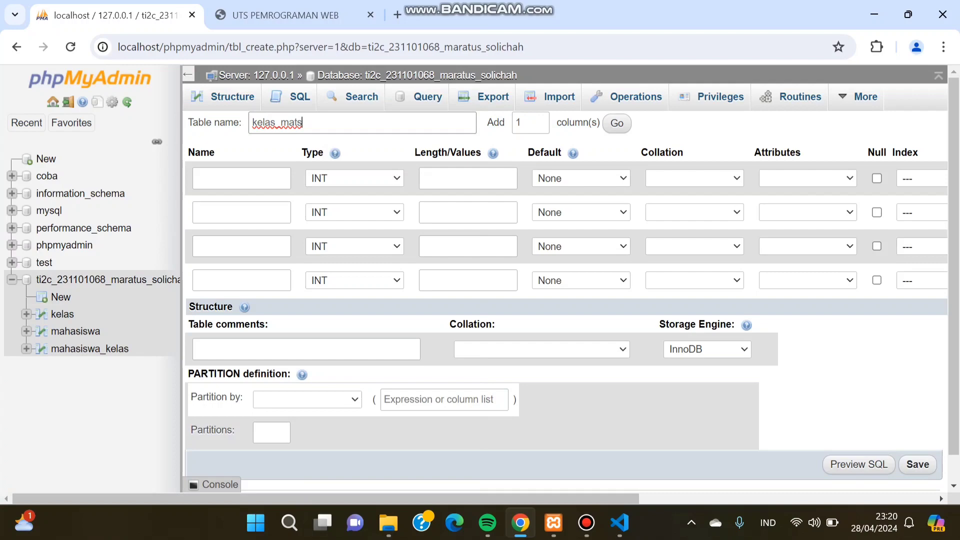
{"action": "key", "text": "BackSpace"}
{"action": "type", "text": "akuliah"}
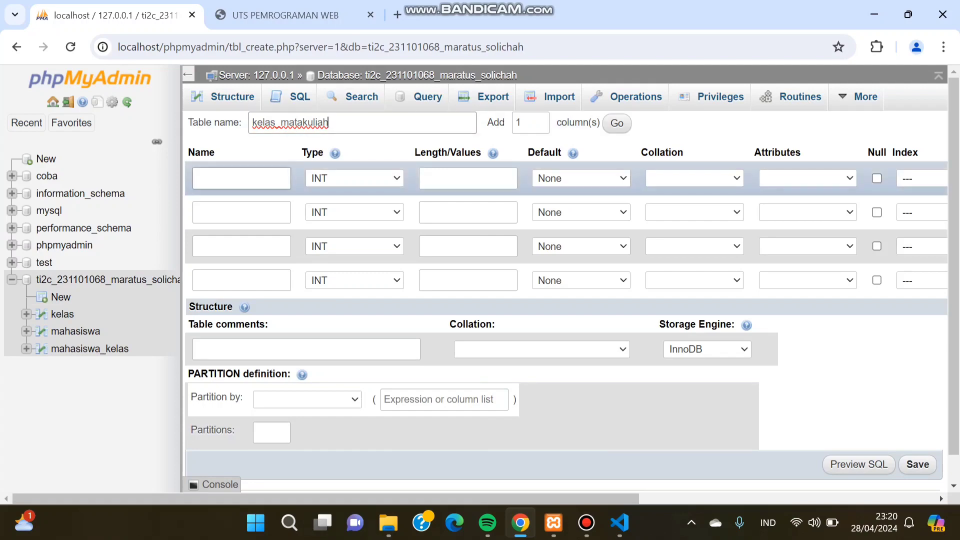
Name the first three columns of the kelas_matakuliah table kode_kls_mk, kode_kls and kode_mk.
{"action": "left_click", "coordinate": [241, 178]}
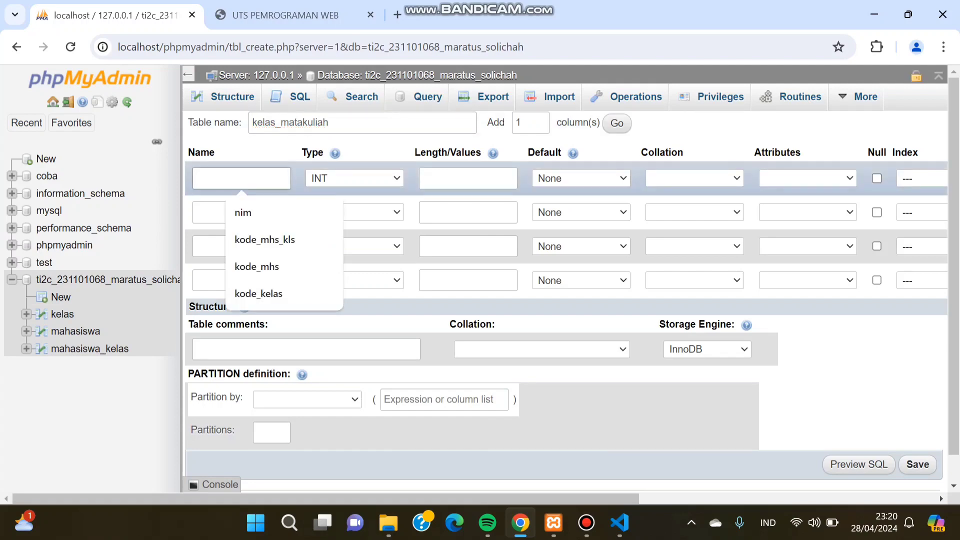
{"action": "type", "text": "kode"}
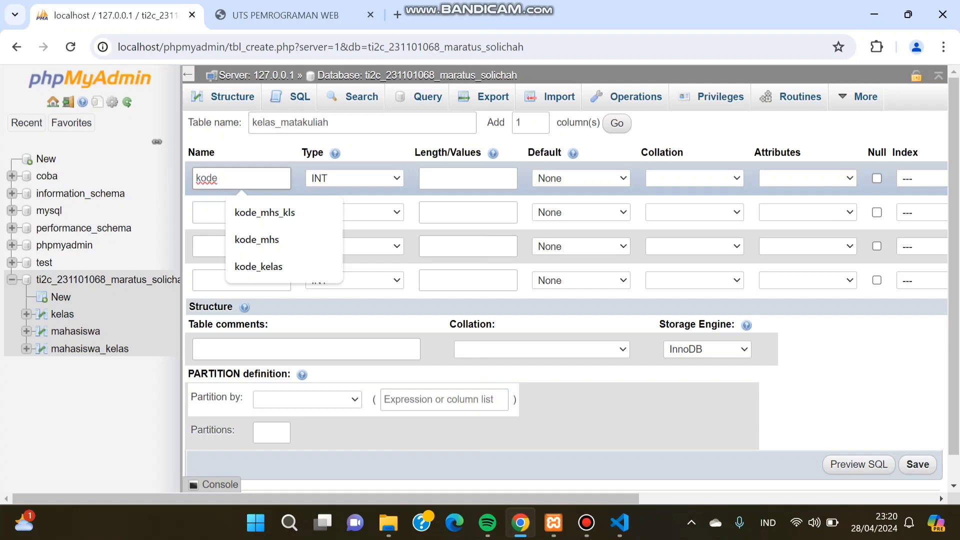
{"action": "type", "text": "_kls_"}
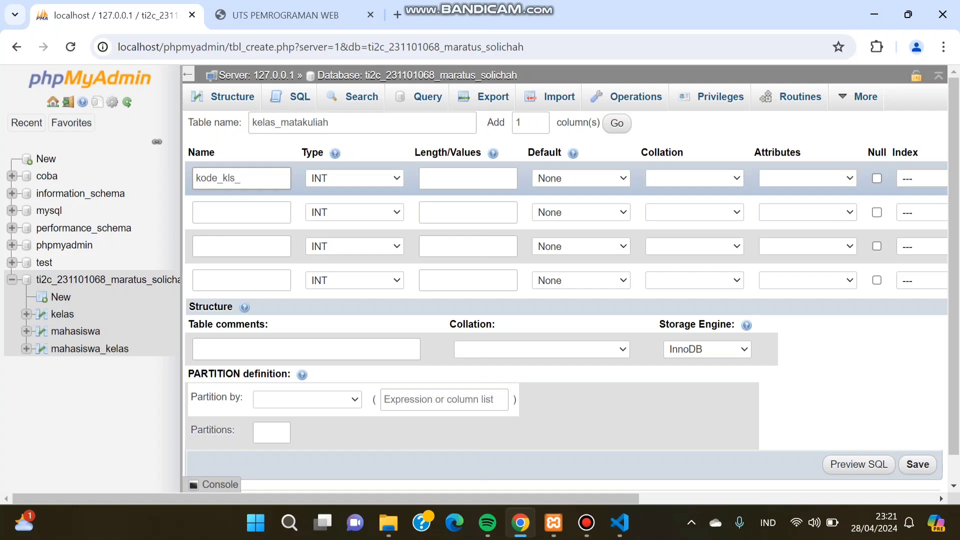
{"action": "type", "text": "mk"}
{"action": "left_click", "coordinate": [242, 212]}
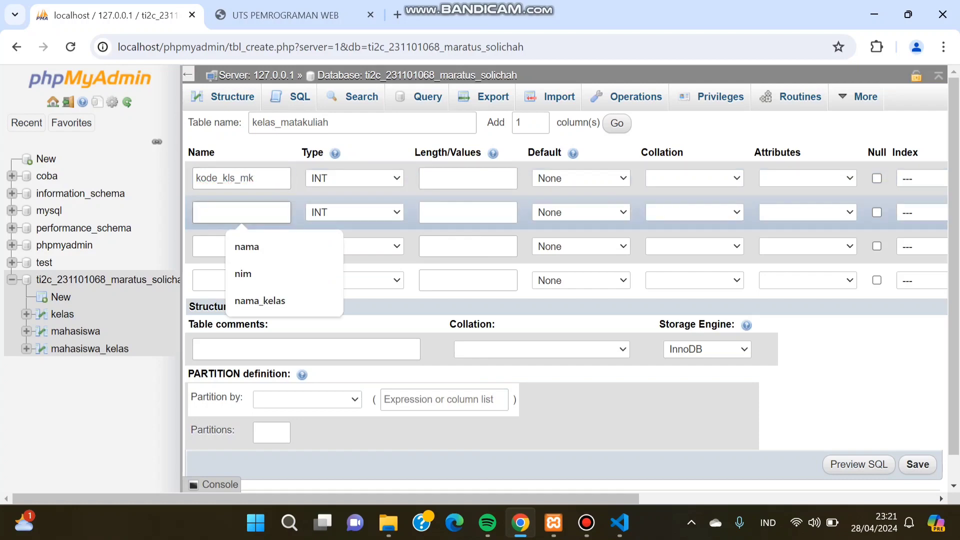
{"action": "type", "text": "kode"}
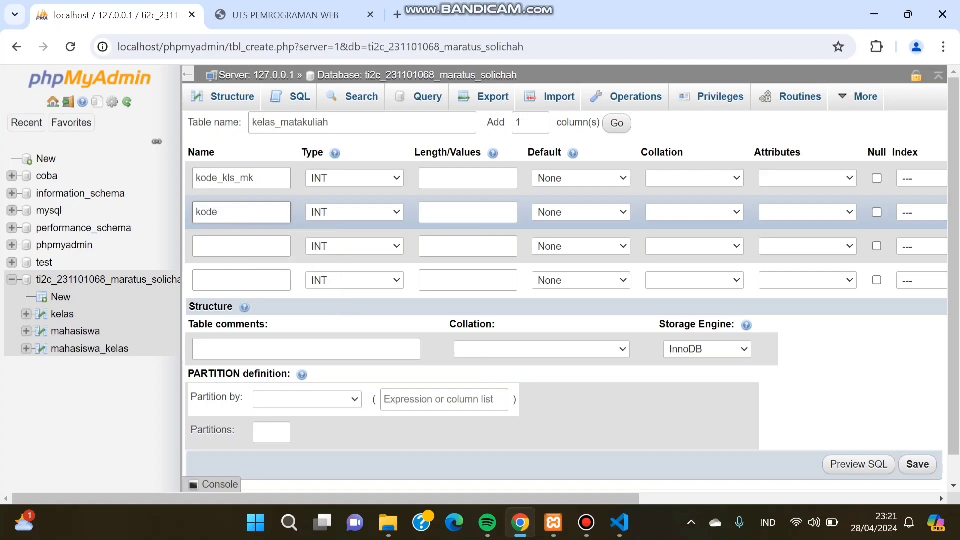
{"action": "type", "text": "_kls"}
{"action": "left_click", "coordinate": [241, 246]}
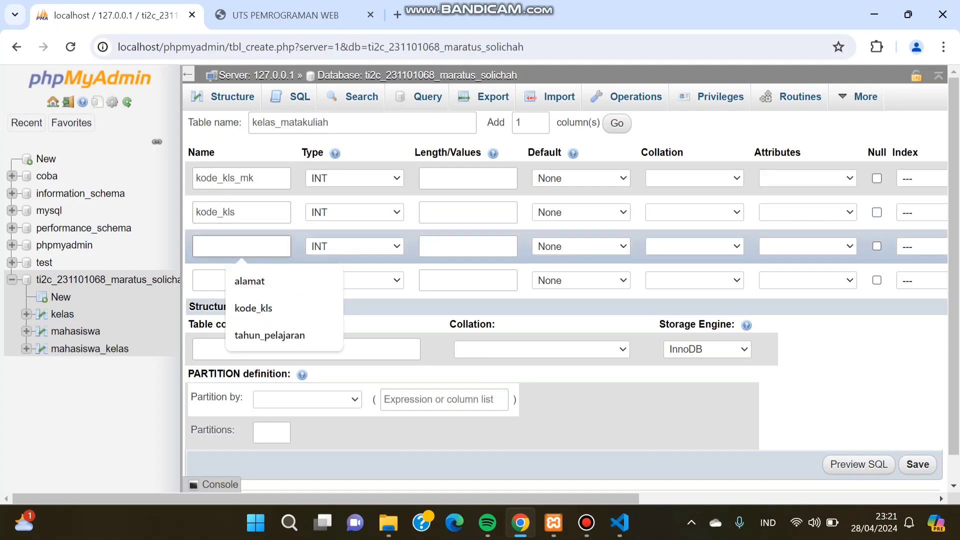
{"action": "type", "text": "kod"}
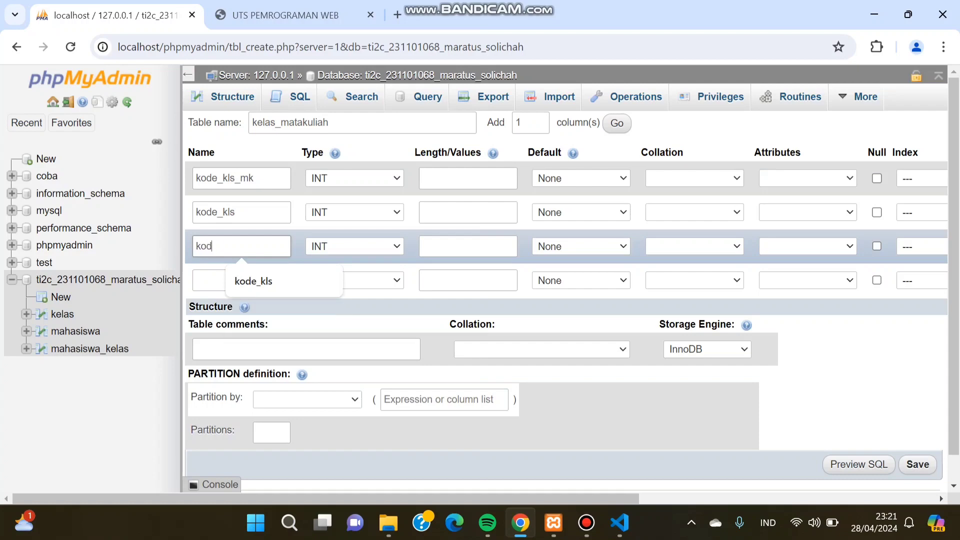
{"action": "type", "text": "e_mk"}
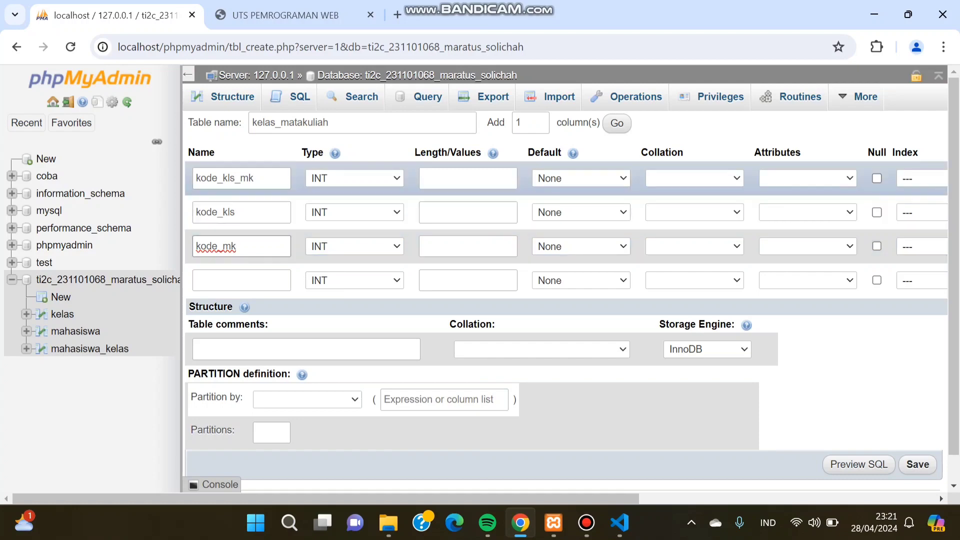
Set the data type of kode_kls_mk, kode_kls and kode_mk to VARCHAR.
{"action": "left_click", "coordinate": [354, 178]}
{"action": "left_click", "coordinate": [336, 205]}
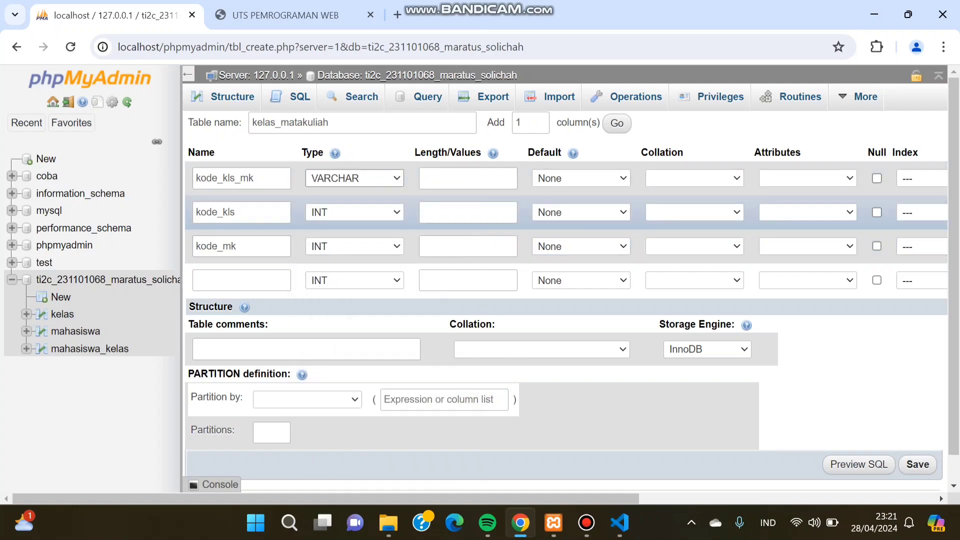
{"action": "left_click", "coordinate": [355, 212]}
{"action": "left_click", "coordinate": [343, 239]}
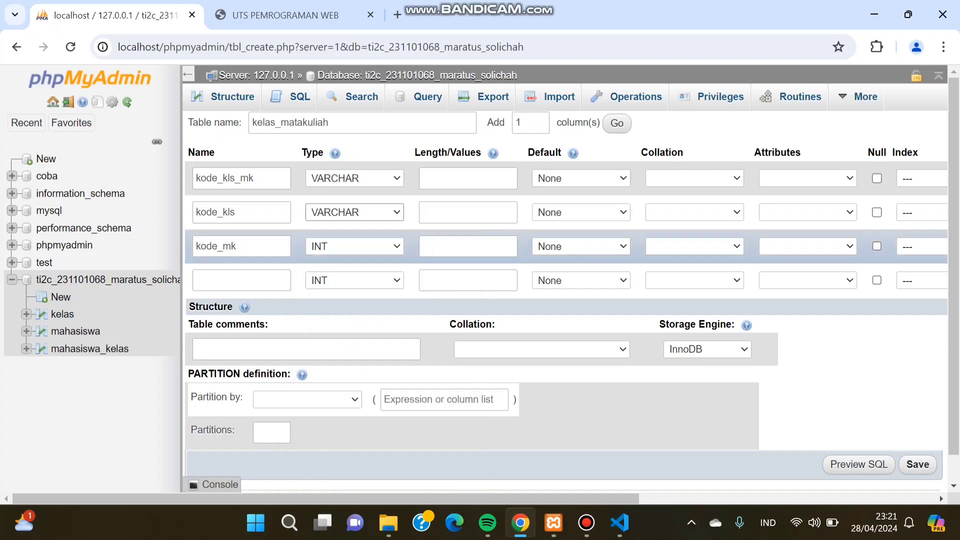
{"action": "left_click", "coordinate": [354, 246]}
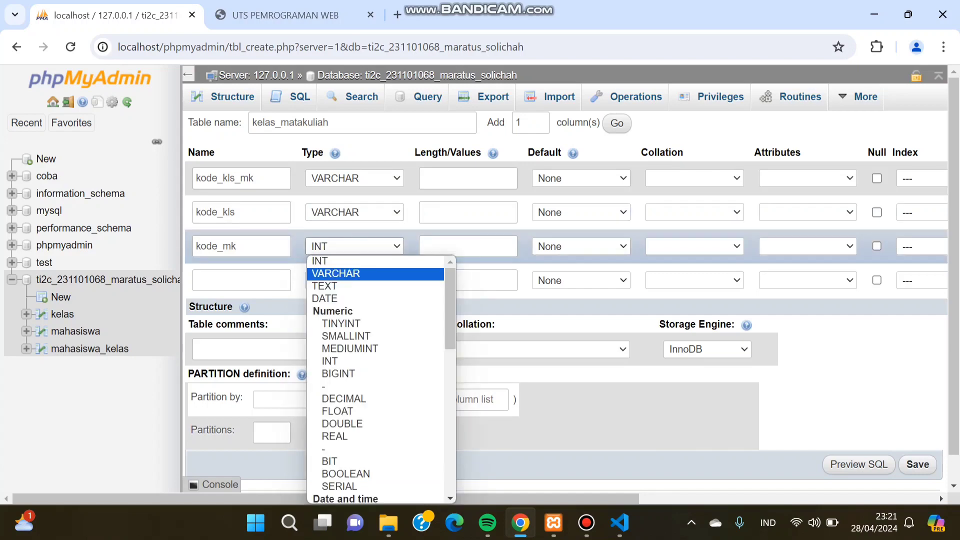
{"action": "left_click", "coordinate": [343, 273]}
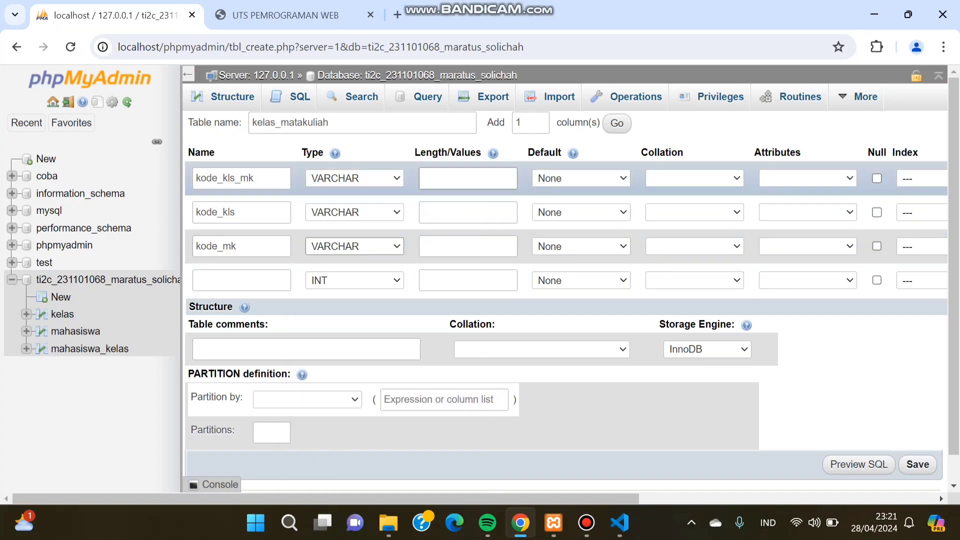
Set the length of kode_kls_mk, kode_kls and kode_mk to 10 each.
{"action": "left_click", "coordinate": [468, 178]}
{"action": "key", "text": "Down"}
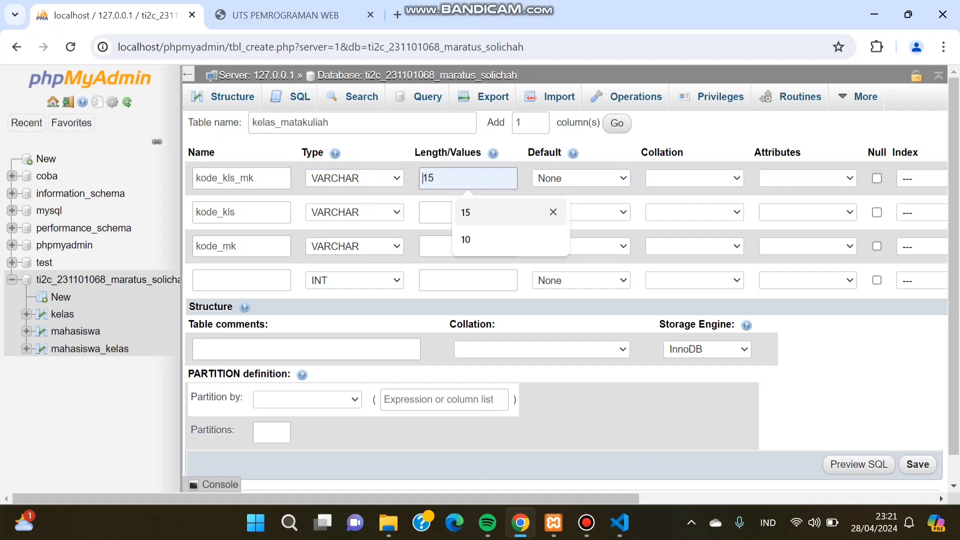
{"action": "left_click", "coordinate": [466, 240]}
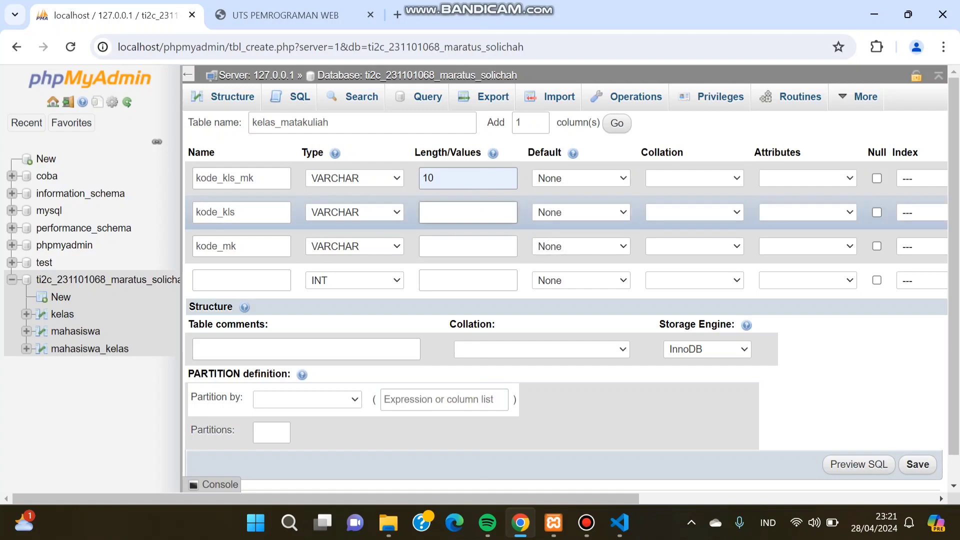
{"action": "left_click", "coordinate": [467, 212]}
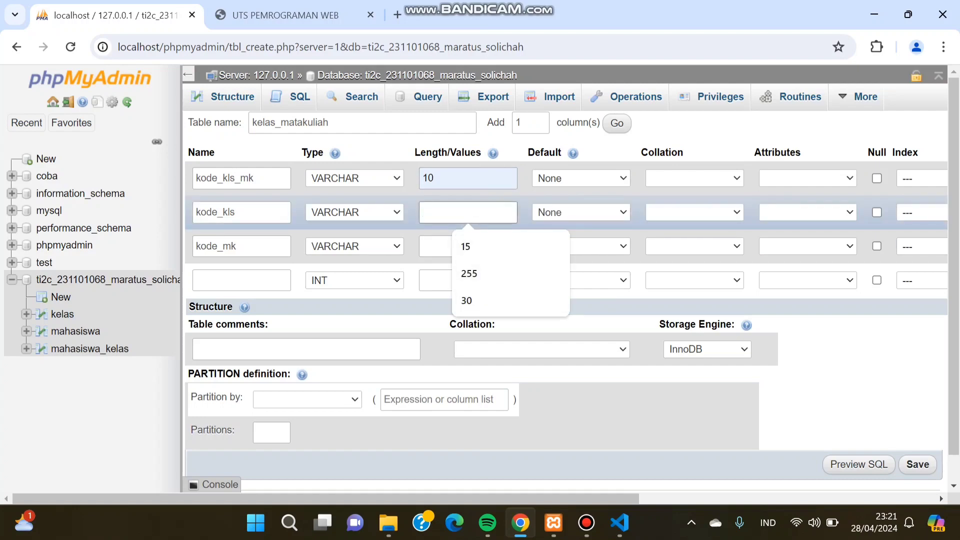
{"action": "type", "text": "10"}
{"action": "left_click", "coordinate": [468, 247]}
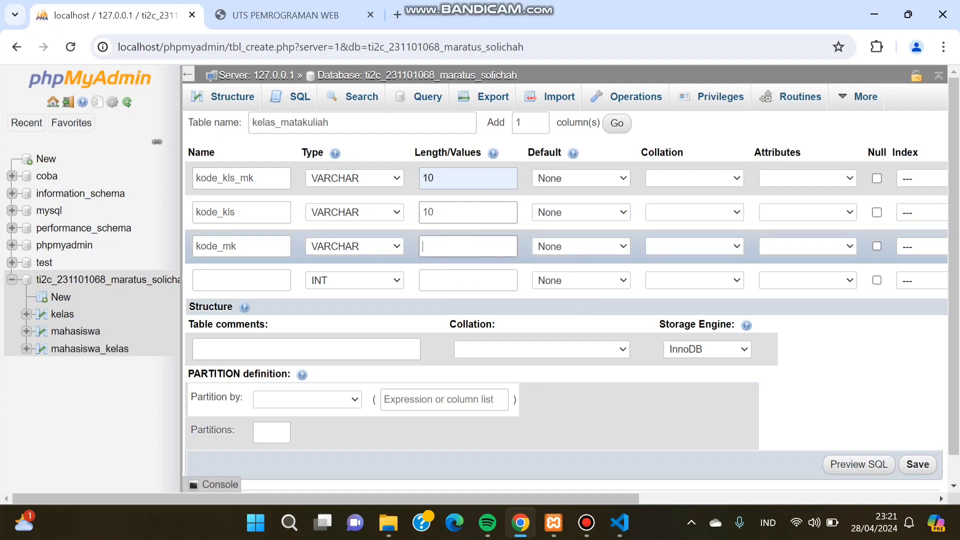
{"action": "type", "text": "10"}
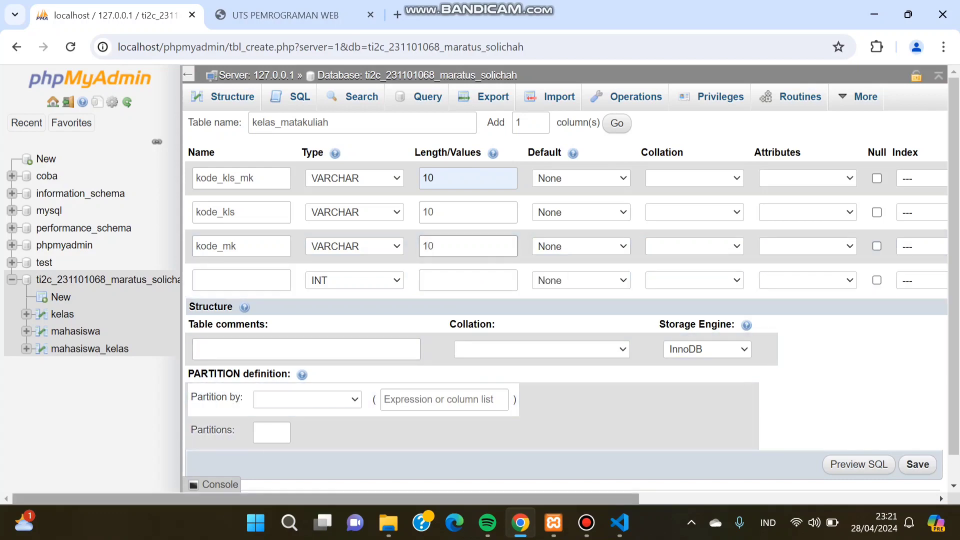
Add a PRIMARY index on the kode_kls_mk column of the kelas_matakuliah table.
{"action": "left_click_drag", "start_coordinate": [468, 498], "coordinate": [692, 498]}
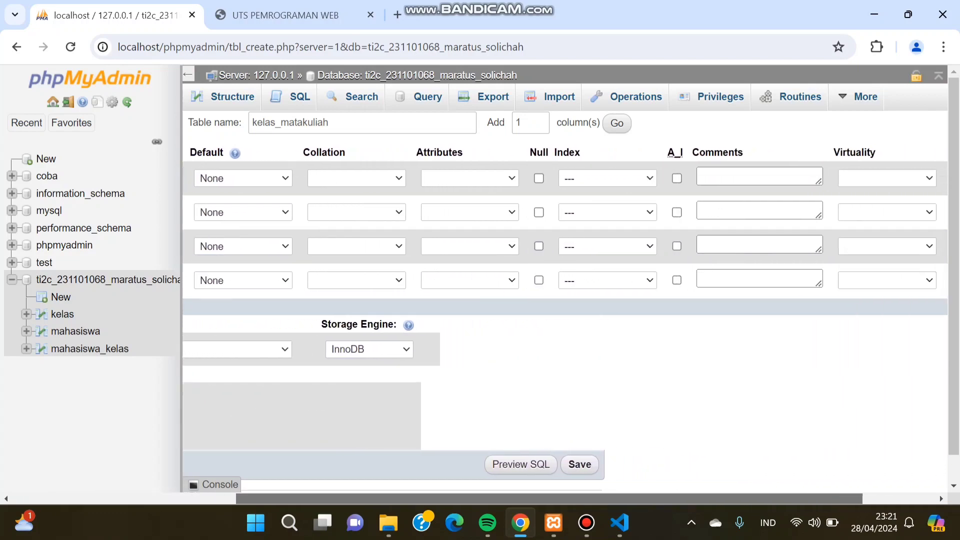
{"action": "scroll", "coordinate": [564, 325], "scroll_direction": "right", "scroll_amount": 2}
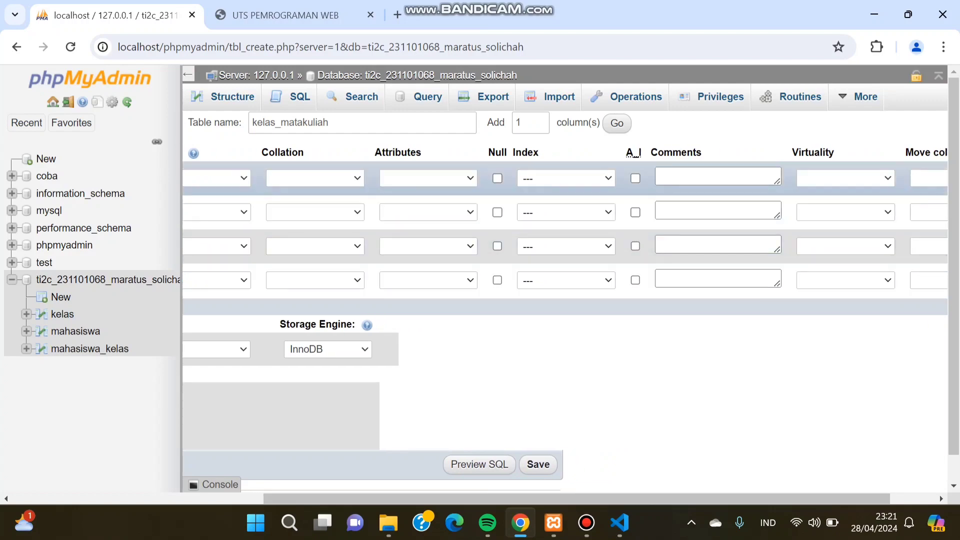
{"action": "left_click", "coordinate": [565, 179]}
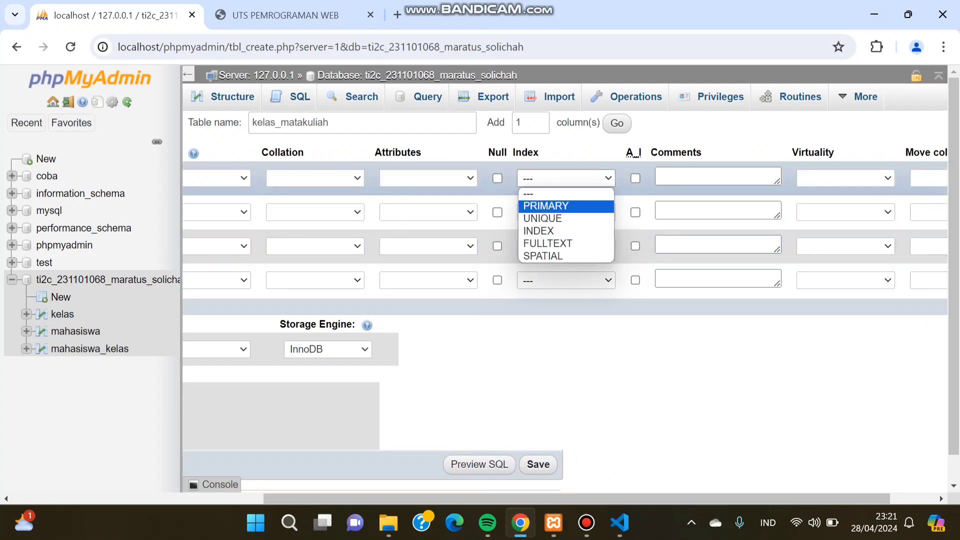
{"action": "left_click", "coordinate": [546, 206]}
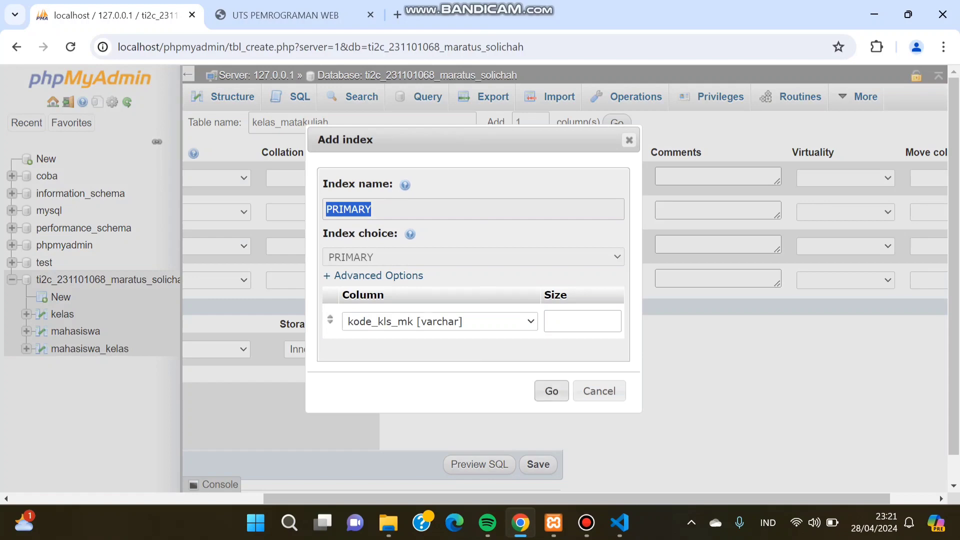
{"action": "left_click", "coordinate": [551, 391]}
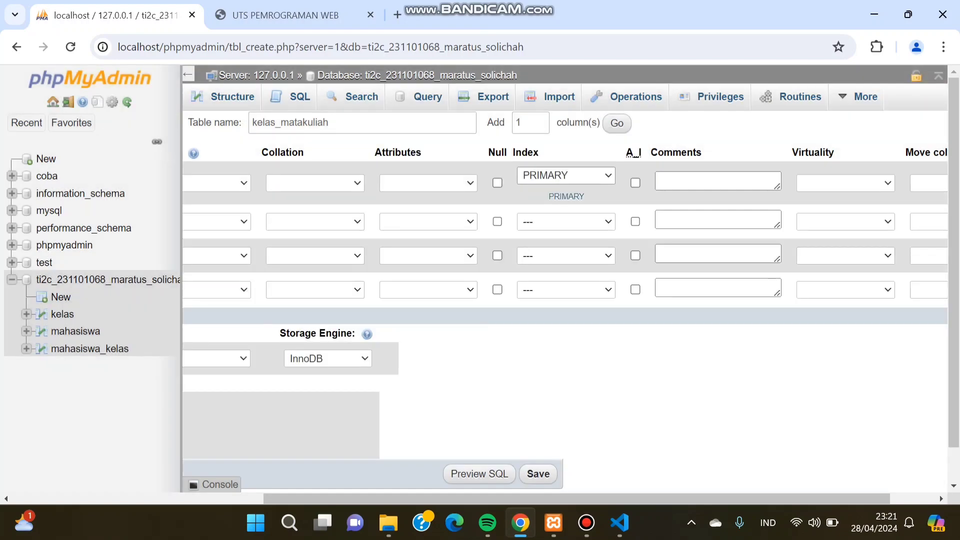
Check the column settings of the kelas_matakuliah table and save it.
{"action": "left_click_drag", "start_coordinate": [551, 499], "coordinate": [408, 499]}
{"action": "scroll", "coordinate": [509, 325], "scroll_direction": "right", "scroll_amount": 2}
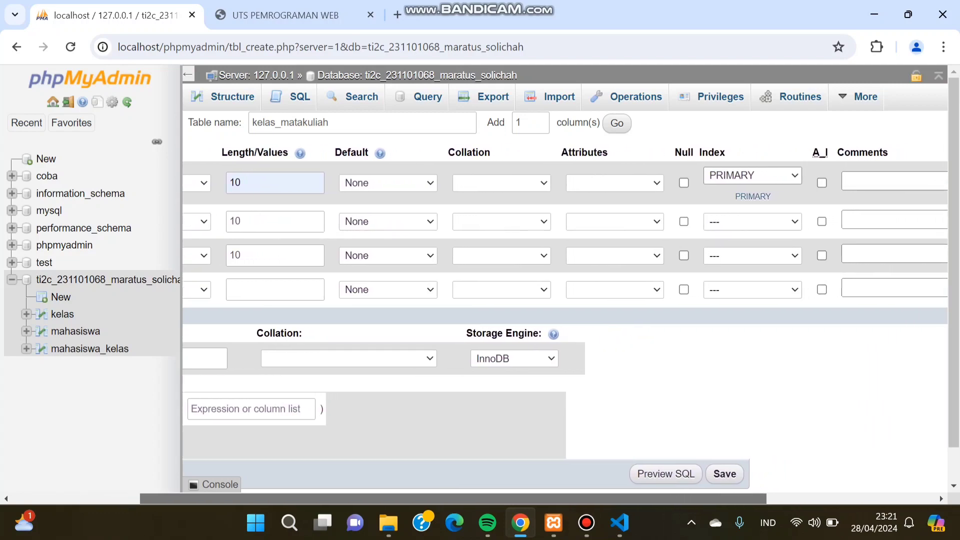
{"action": "scroll", "coordinate": [509, 325], "scroll_direction": "right", "scroll_amount": 3}
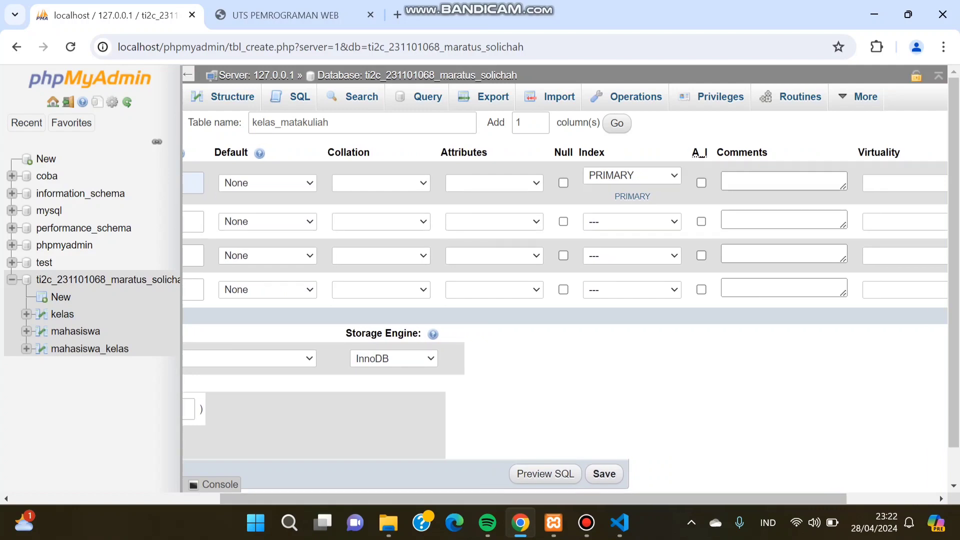
{"action": "left_click", "coordinate": [604, 474]}
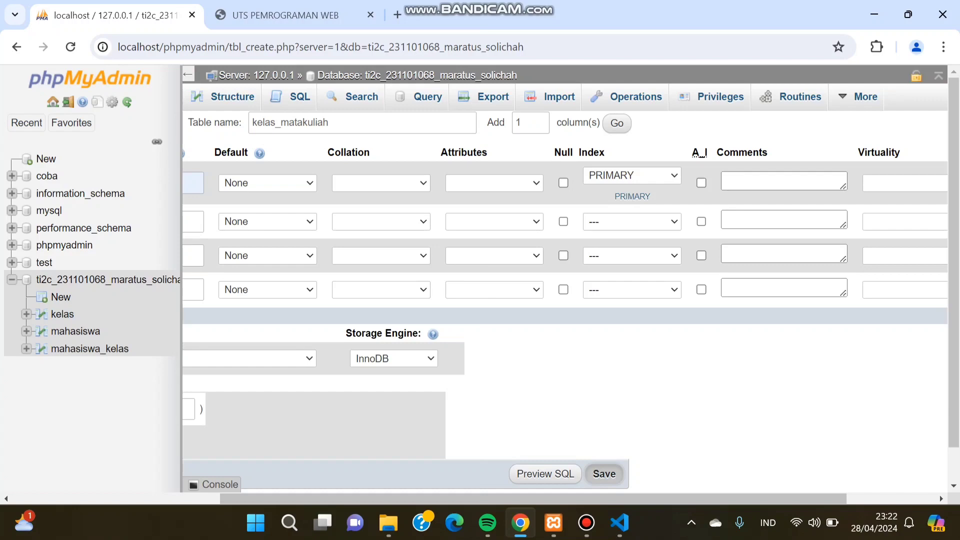
{"action": "left_click", "coordinate": [604, 474]}
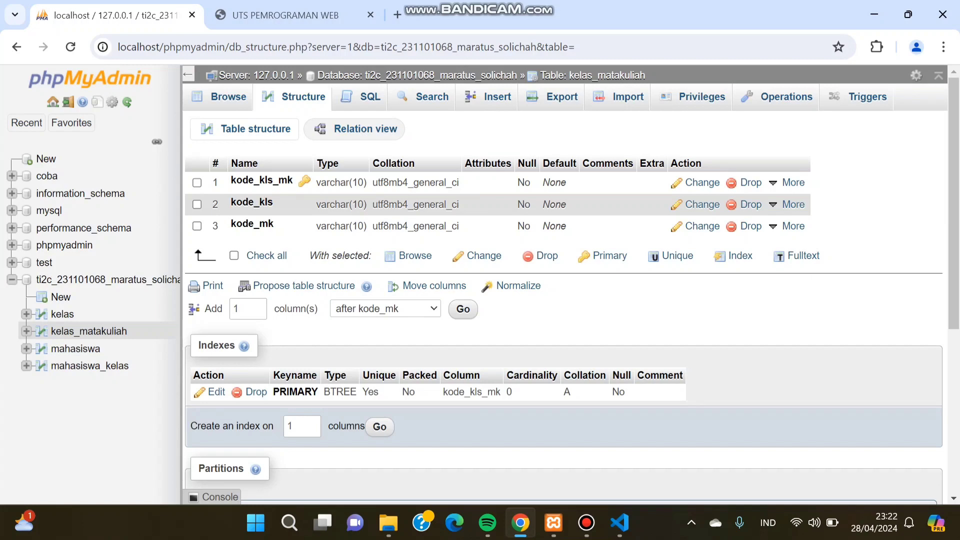
Start a new table named matakuliah in the student database.
{"action": "left_click", "coordinate": [60, 297]}
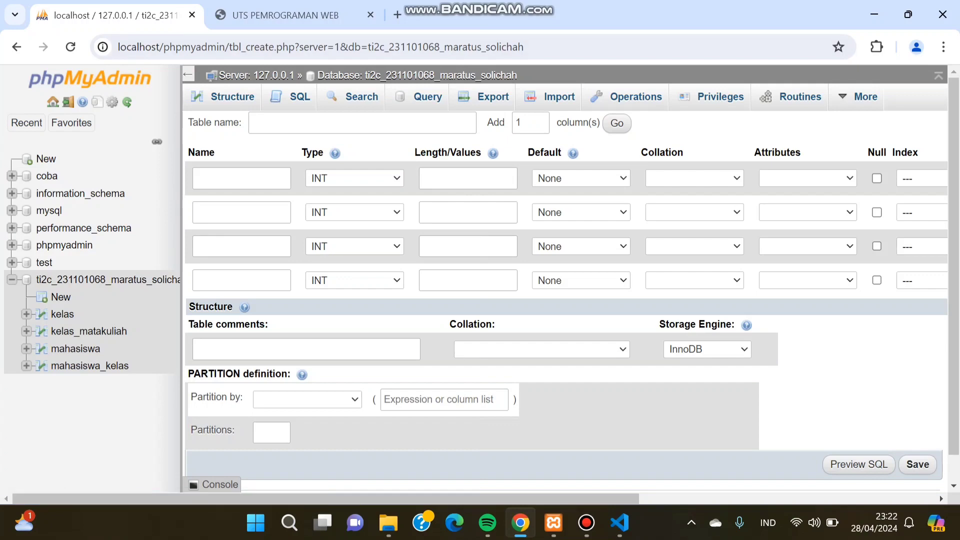
{"action": "left_click", "coordinate": [361, 123]}
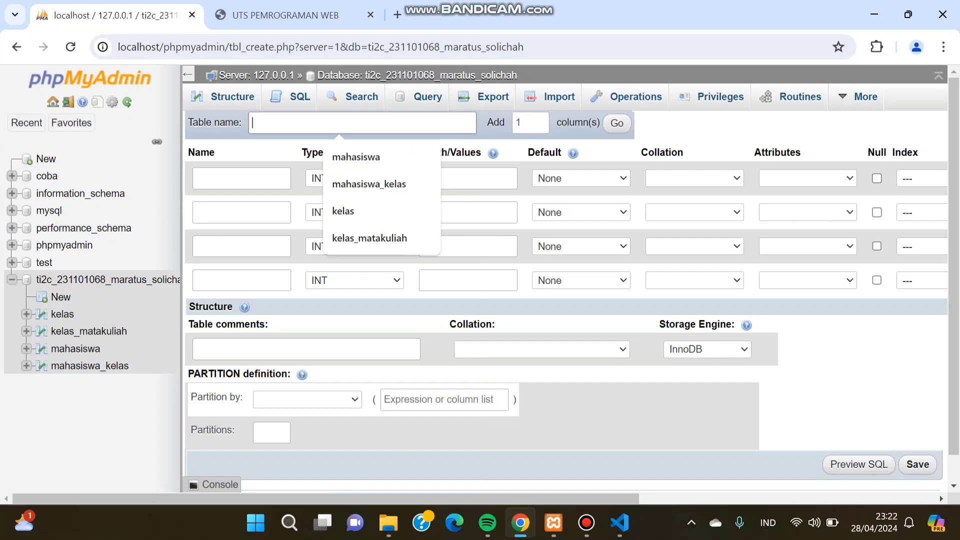
{"action": "type", "text": "mata"}
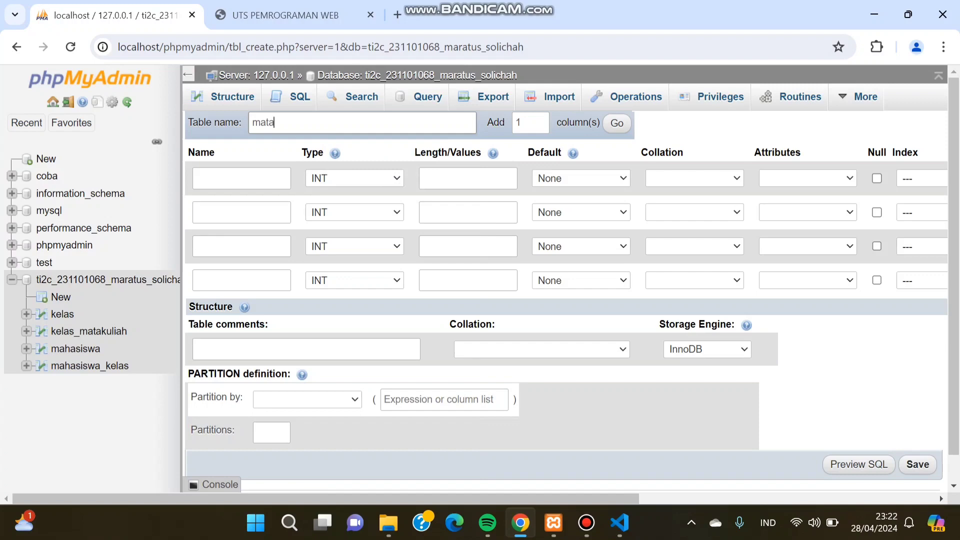
{"action": "type", "text": "kuliah"}
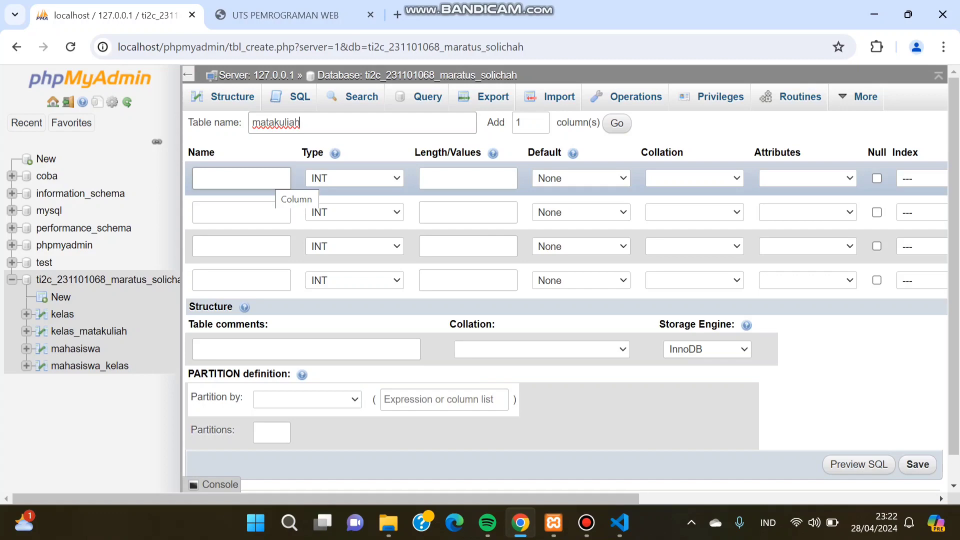
Name the first two columns of the matakuliah table kode_mk and nama_mk.
{"action": "left_click", "coordinate": [271, 180]}
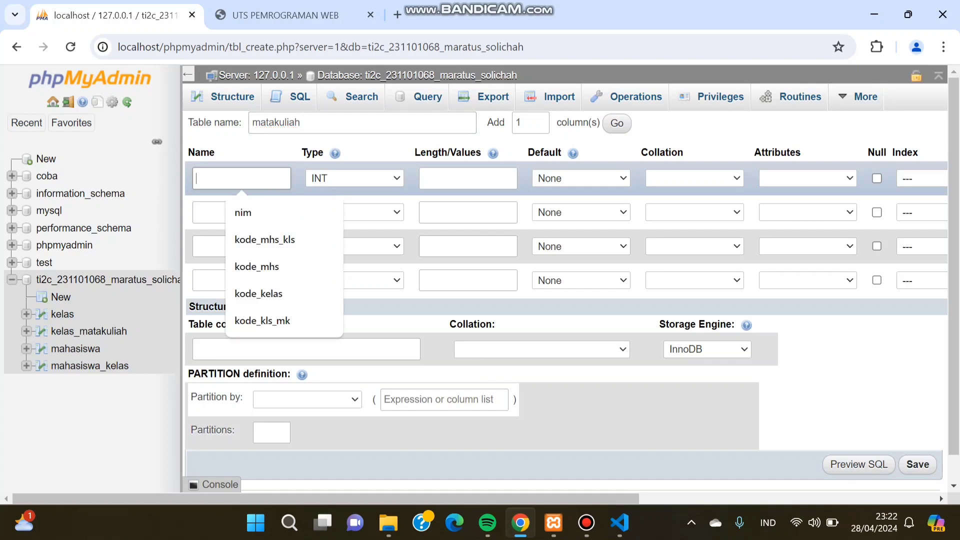
{"action": "type", "text": "kode"}
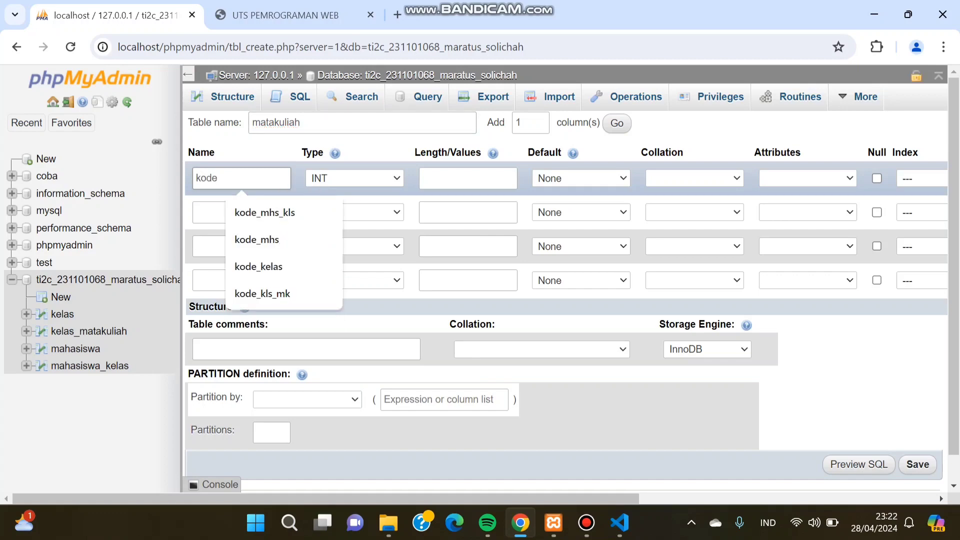
{"action": "type", "text": "_mk"}
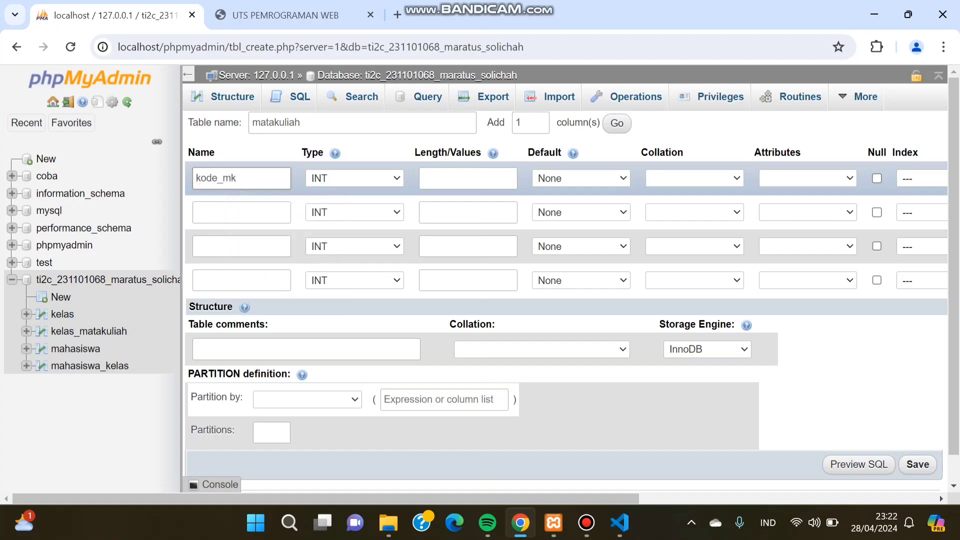
{"action": "left_click", "coordinate": [242, 212]}
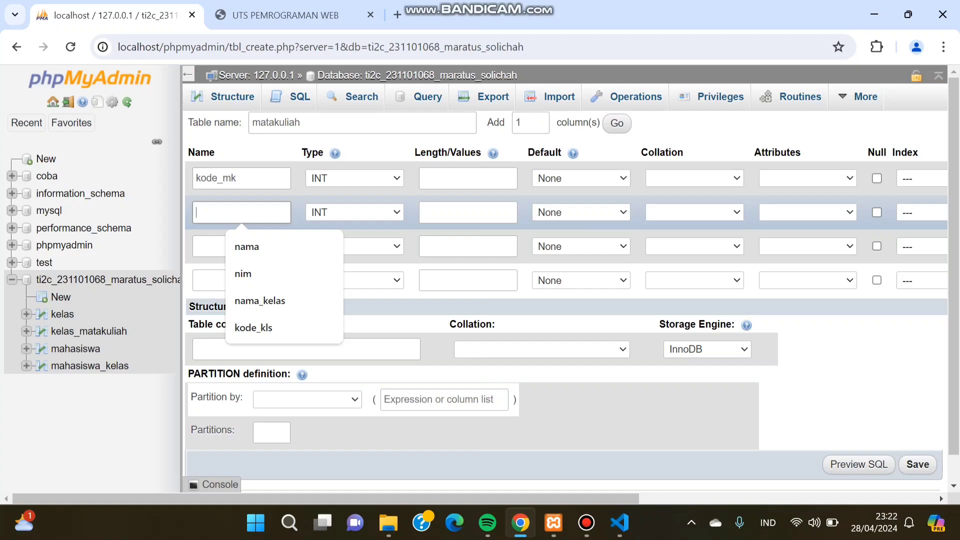
{"action": "type", "text": "n"}
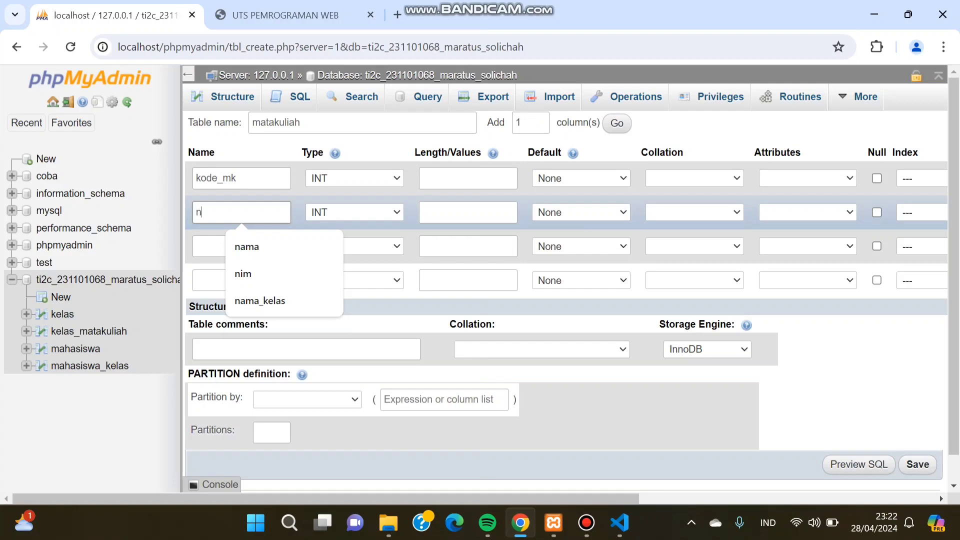
{"action": "type", "text": "ama_"}
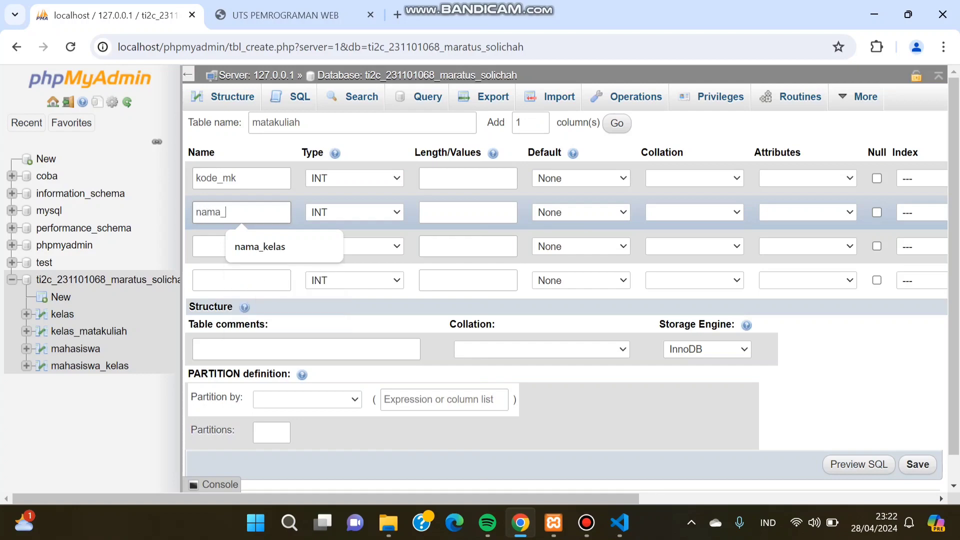
{"action": "type", "text": "ml"}
{"action": "type", "text": "k"}
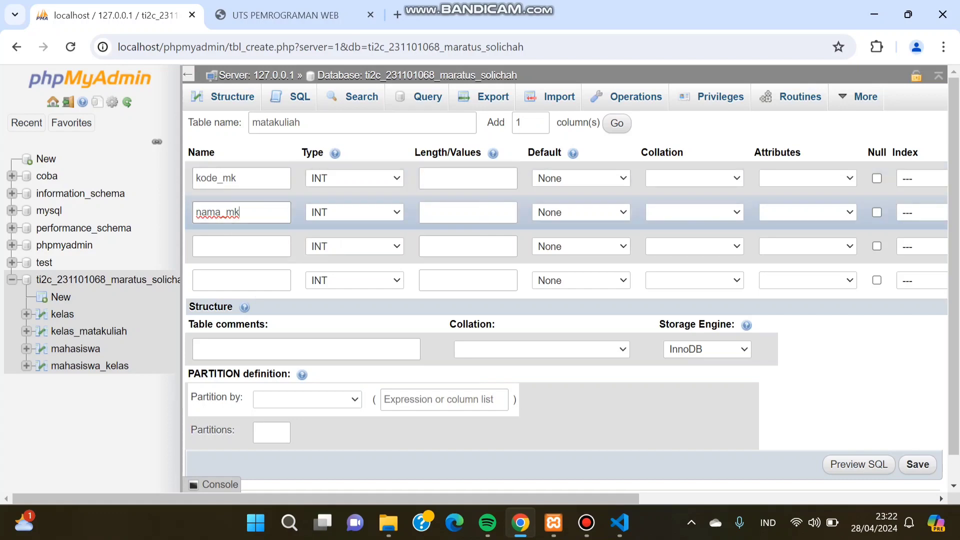
Set both kode_mk and nama_mk to the VARCHAR data type with a length of 10.
{"action": "left_click", "coordinate": [355, 178]}
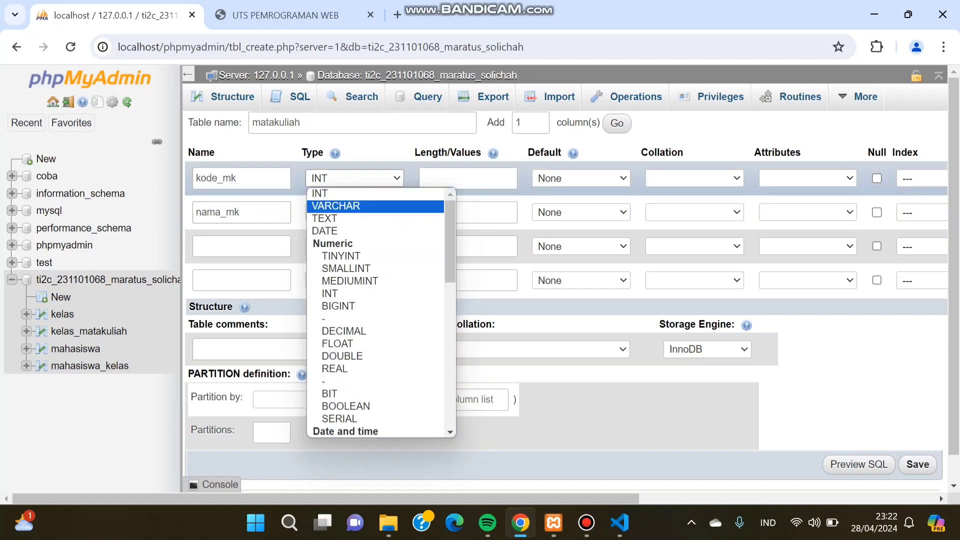
{"action": "left_click", "coordinate": [336, 206]}
{"action": "left_click", "coordinate": [355, 212]}
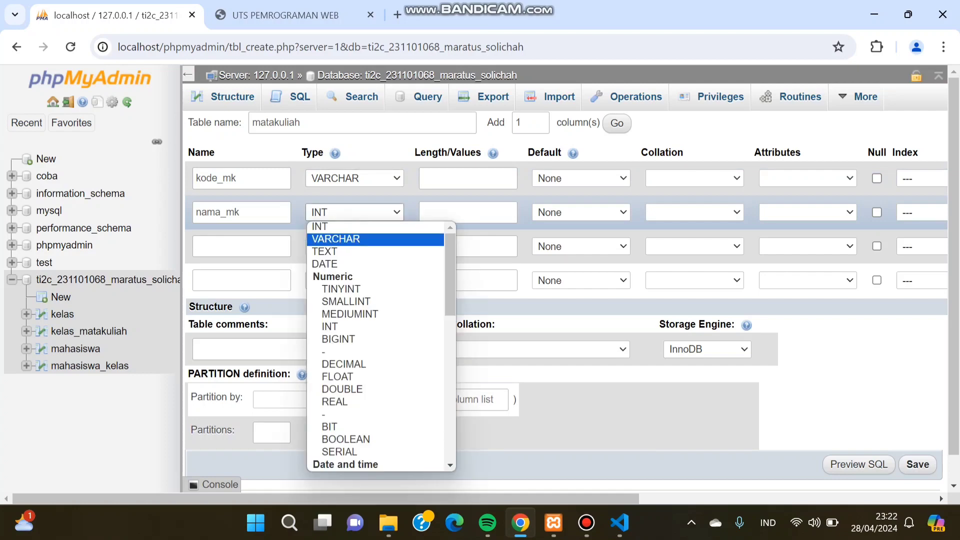
{"action": "left_click", "coordinate": [336, 239]}
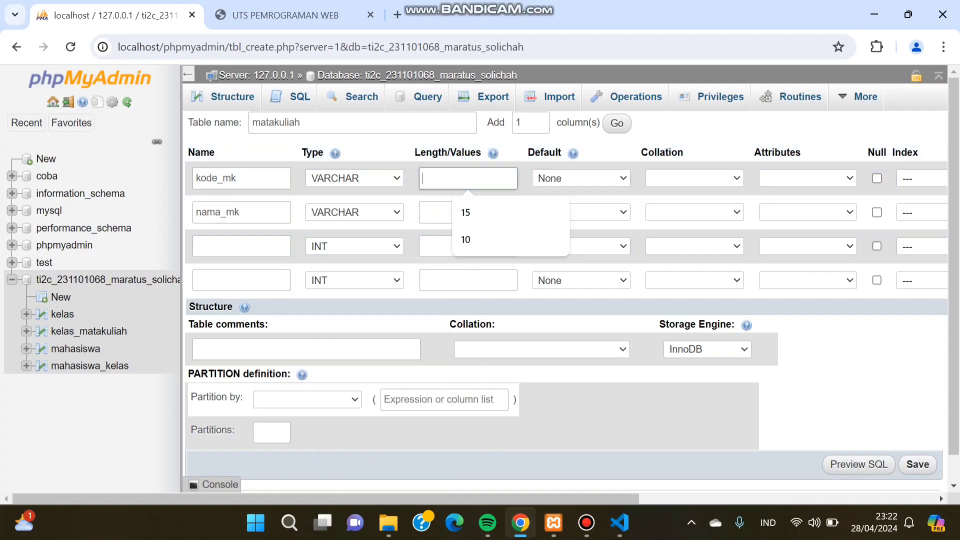
{"action": "left_click", "coordinate": [465, 238]}
{"action": "left_click", "coordinate": [468, 213]}
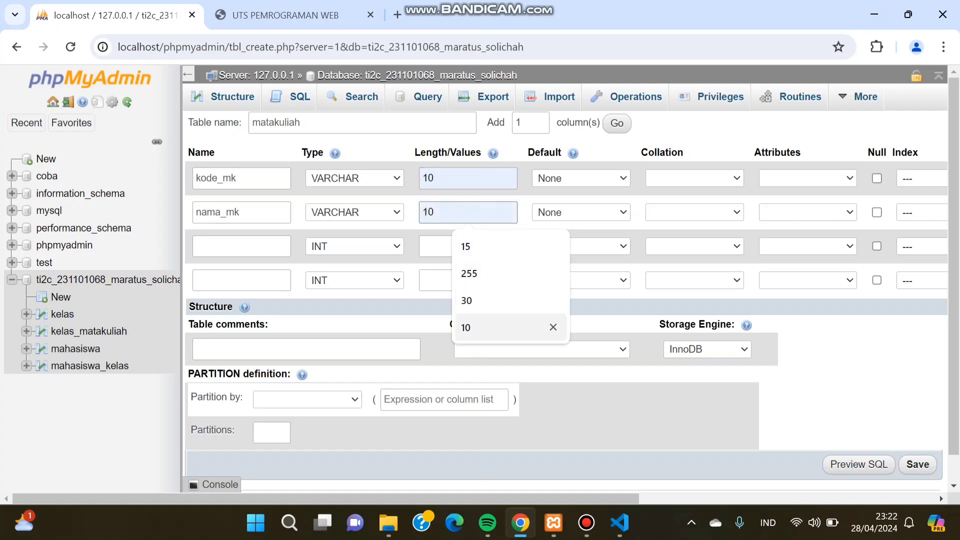
{"action": "left_click", "coordinate": [470, 327]}
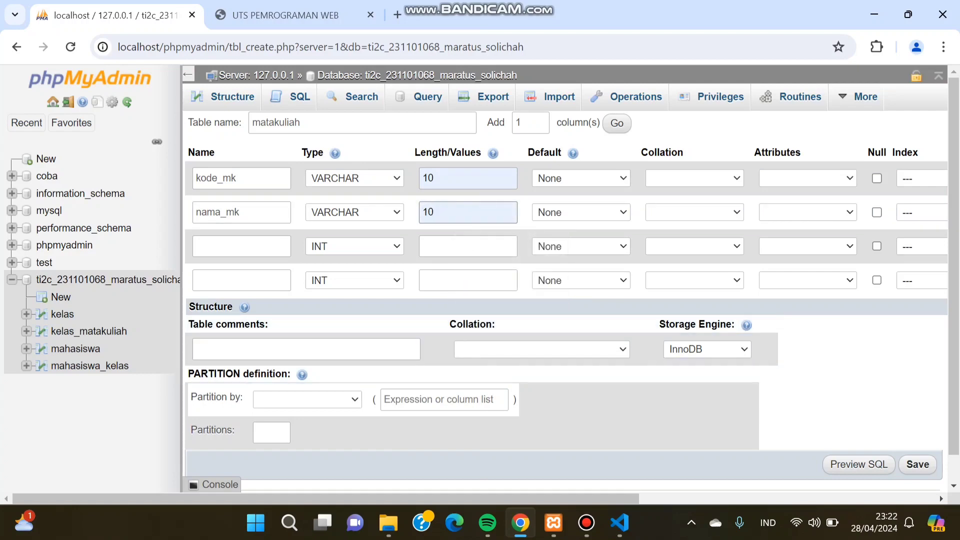
Add a PRIMARY index on the kode_mk column and save the matakuliah table.
{"action": "scroll", "coordinate": [565, 280], "scroll_direction": "right", "scroll_amount": 6}
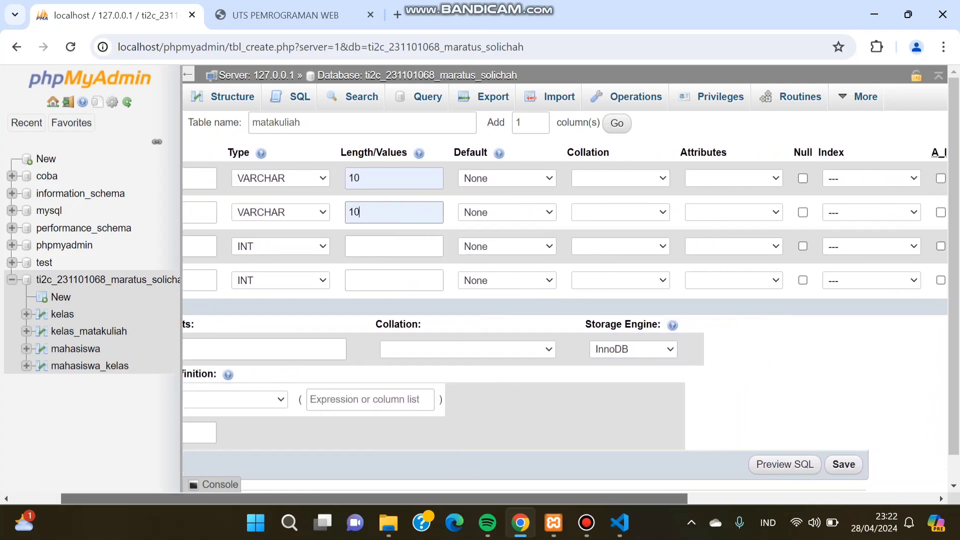
{"action": "scroll", "coordinate": [565, 280], "scroll_direction": "right", "scroll_amount": 1}
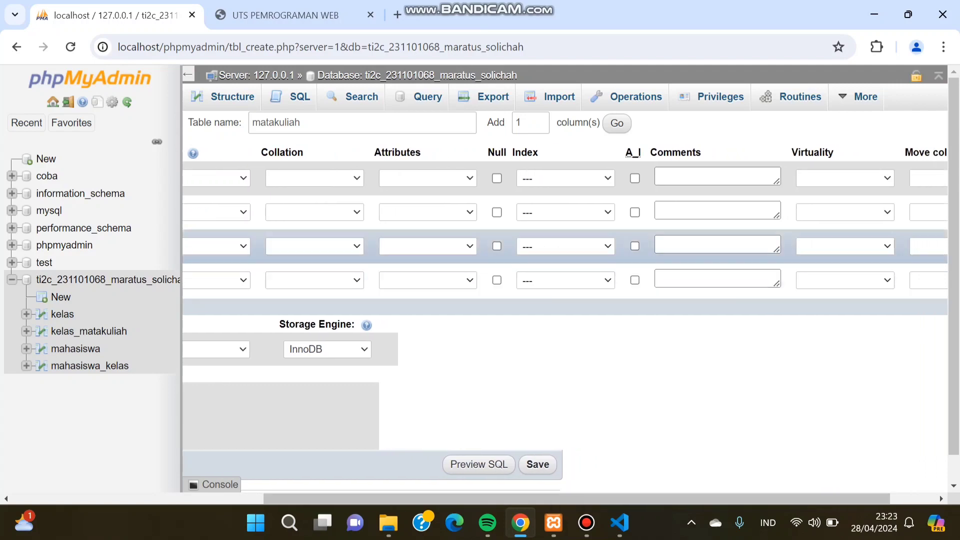
{"action": "left_click", "coordinate": [566, 178]}
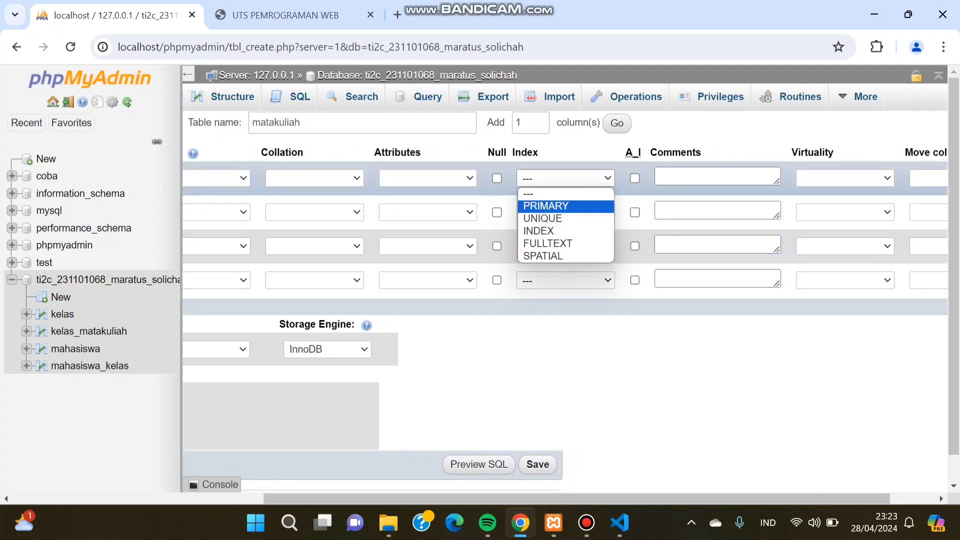
{"action": "left_click", "coordinate": [547, 205]}
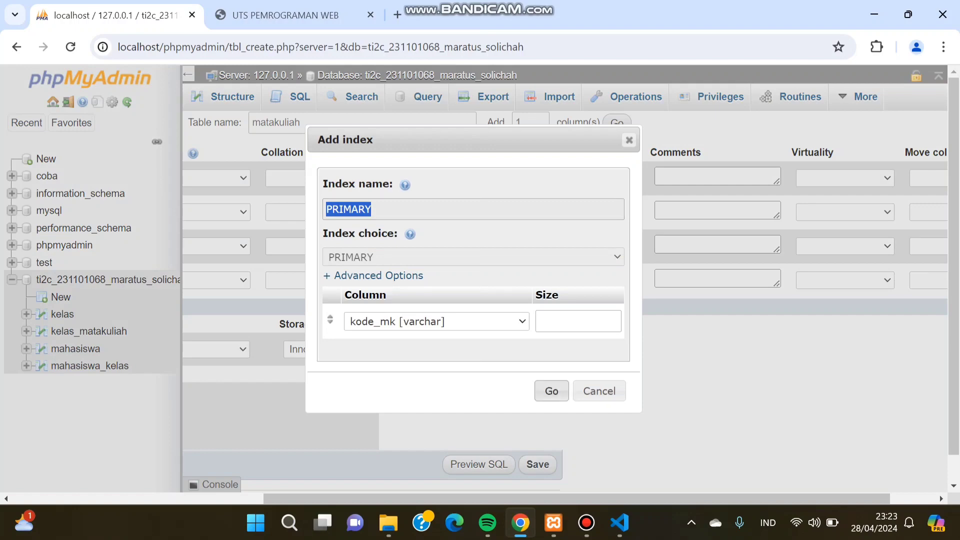
{"action": "left_click", "coordinate": [551, 391]}
{"action": "key", "text": "Return"}
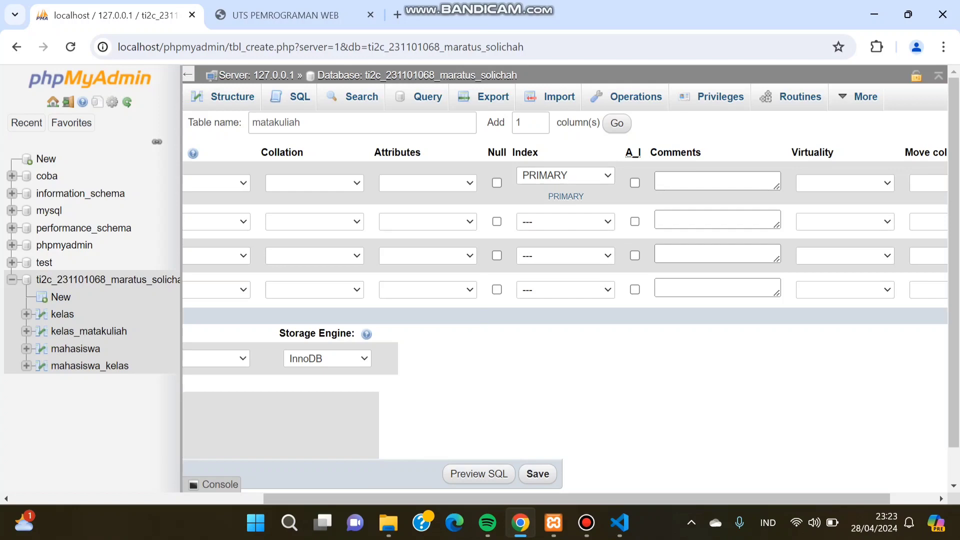
{"action": "left_click", "coordinate": [537, 474]}
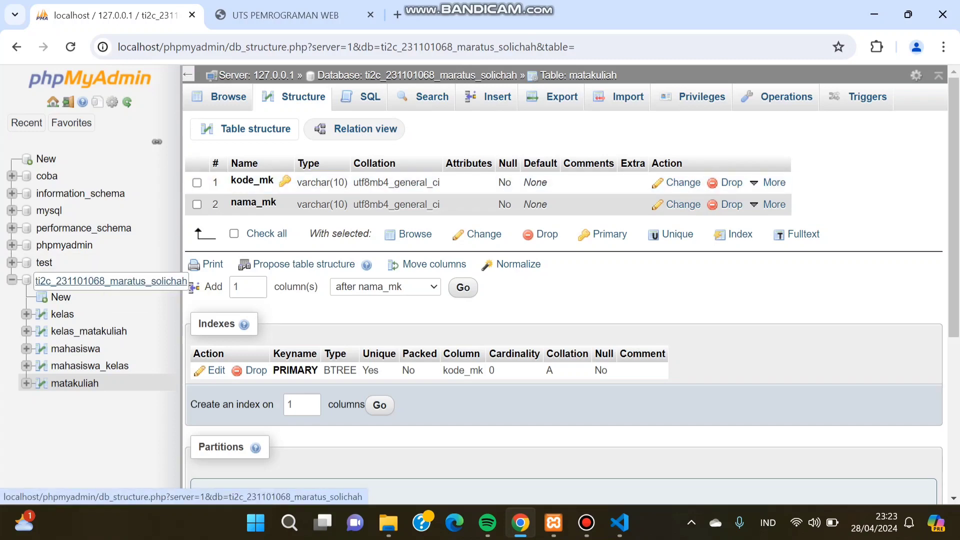
Start another new table in the same database and name it dosen_matakuliah.
{"action": "left_click", "coordinate": [60, 297]}
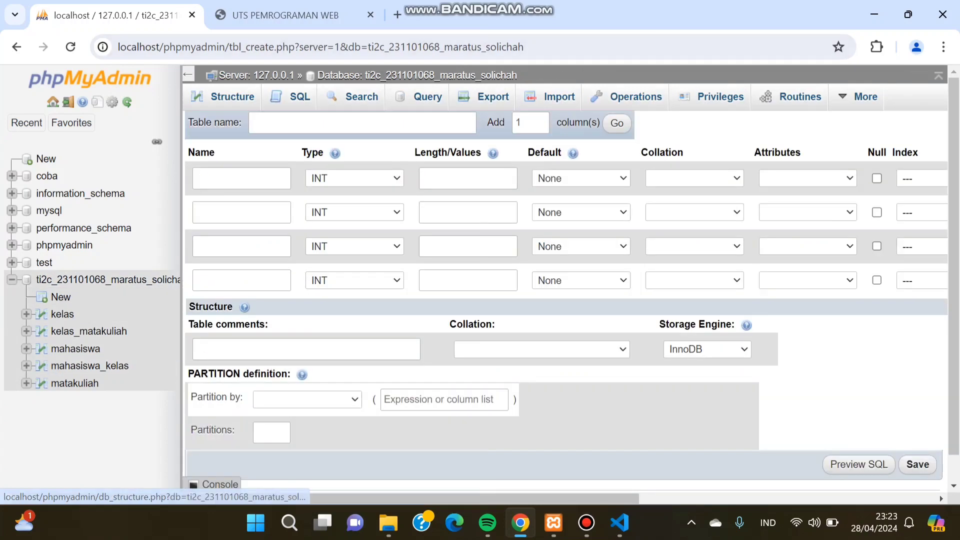
{"action": "left_click", "coordinate": [362, 123]}
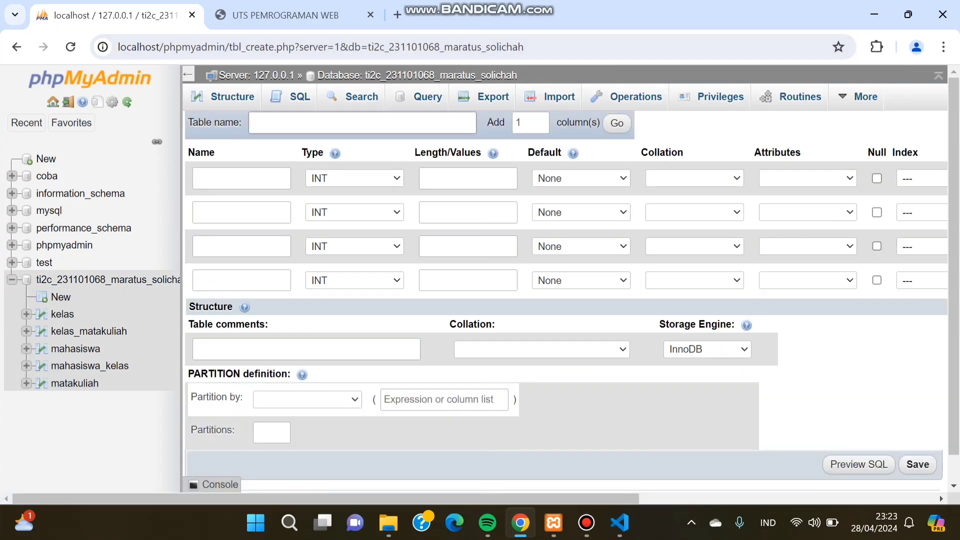
{"action": "type", "text": "dosen_matakuliah"}
Name the first three columns of the dosen_matakuliah table kode_dosen_mk, kode_dosen and kode_mk.
{"action": "left_click", "coordinate": [242, 180]}
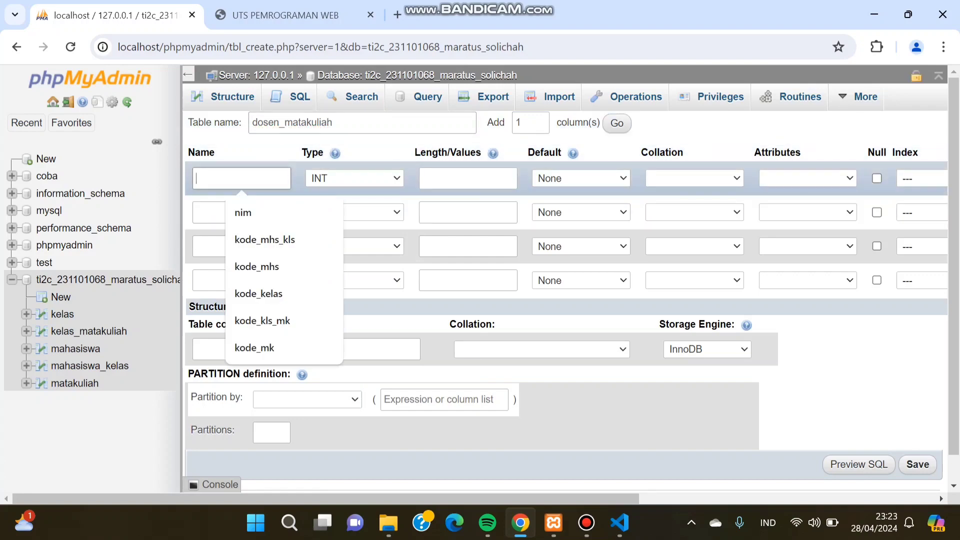
{"action": "type", "text": "kode"}
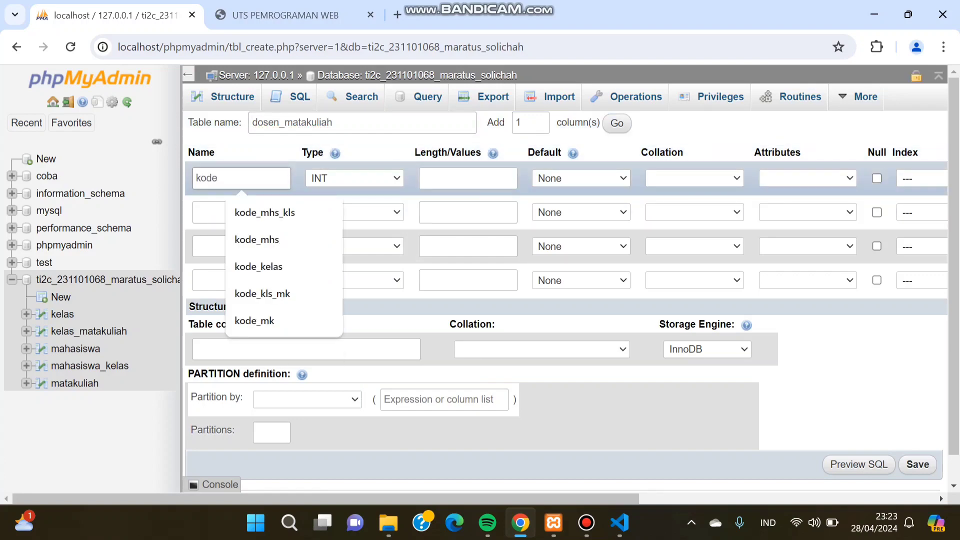
{"action": "type", "text": "_dosen_mk"}
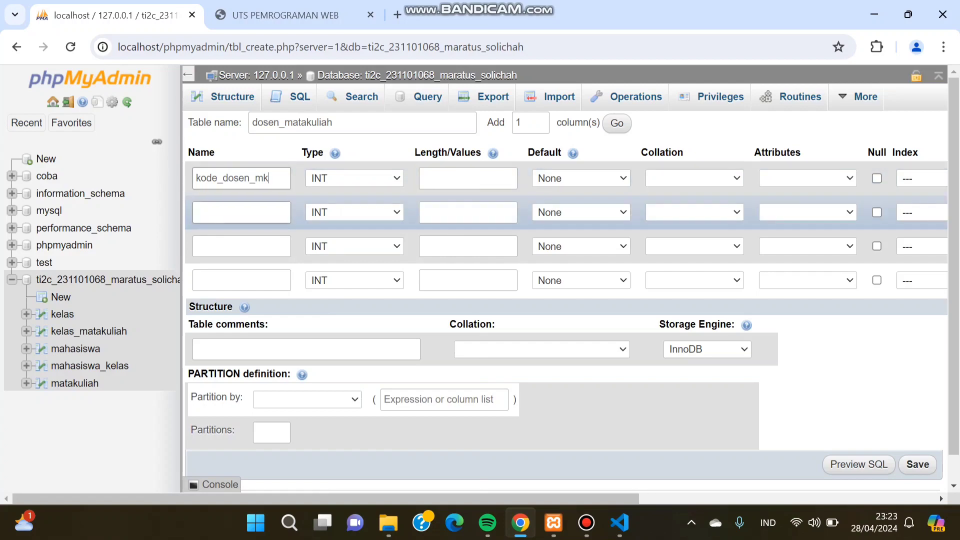
{"action": "left_click", "coordinate": [241, 212]}
{"action": "type", "text": "kode"}
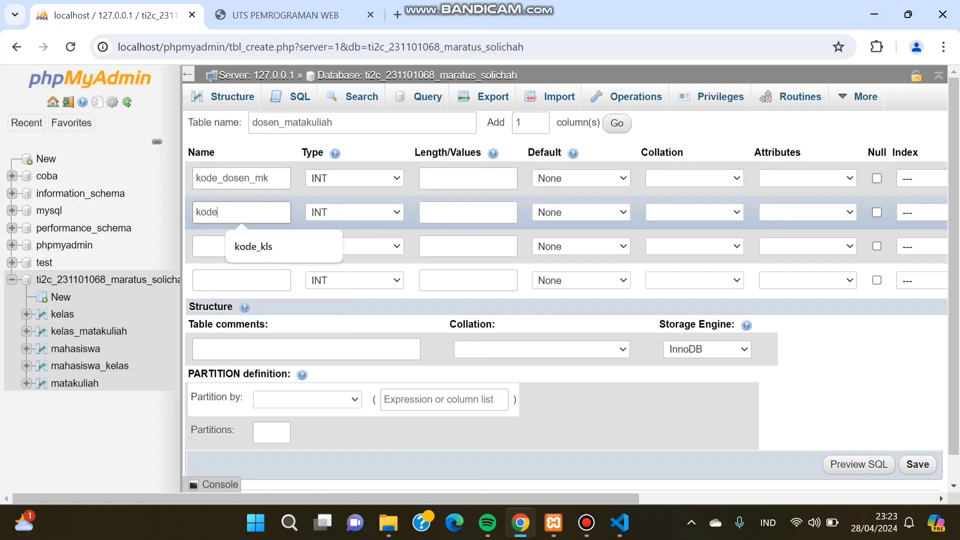
{"action": "type", "text": "_do"}
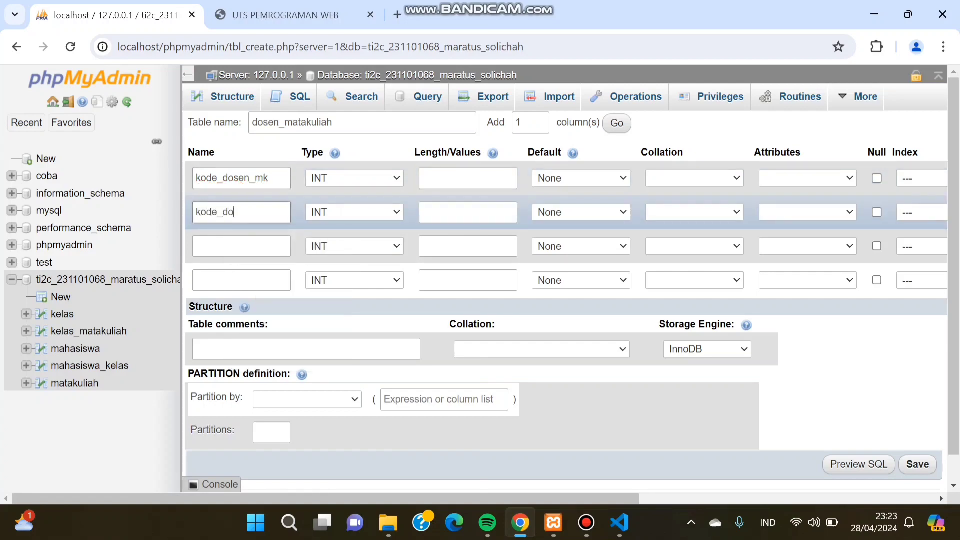
{"action": "type", "text": "sen"}
{"action": "left_click", "coordinate": [241, 246]}
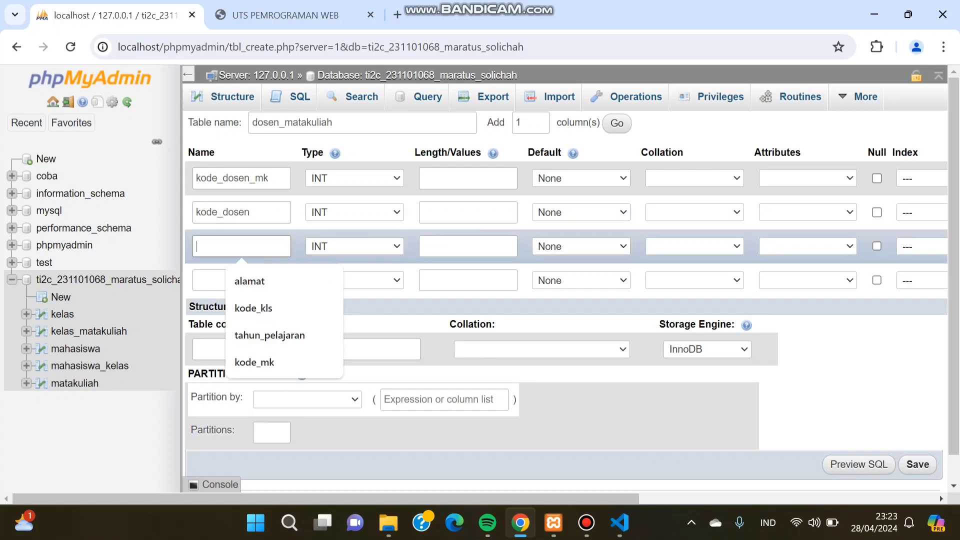
{"action": "type", "text": "kode"}
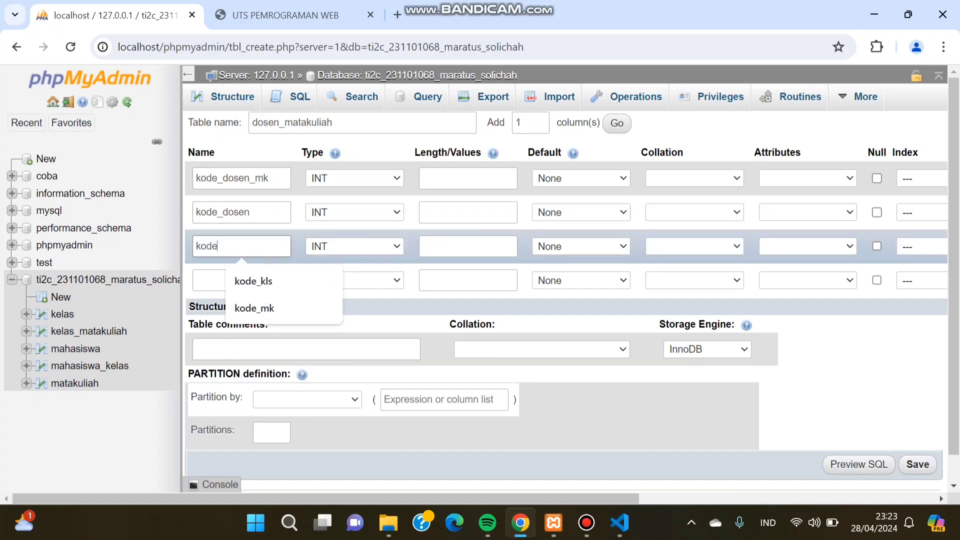
{"action": "key", "text": "Down"}
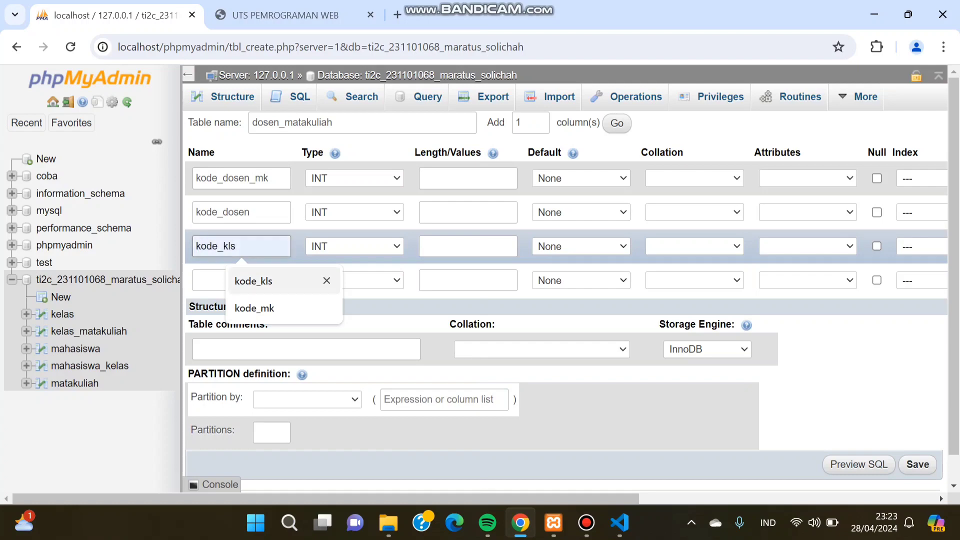
{"action": "key", "text": "Down"}
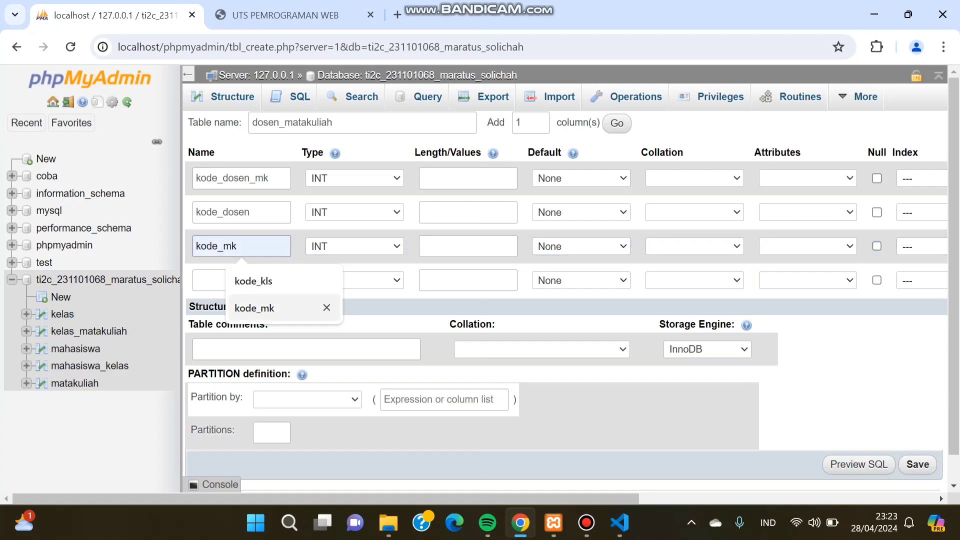
{"action": "left_click", "coordinate": [274, 308]}
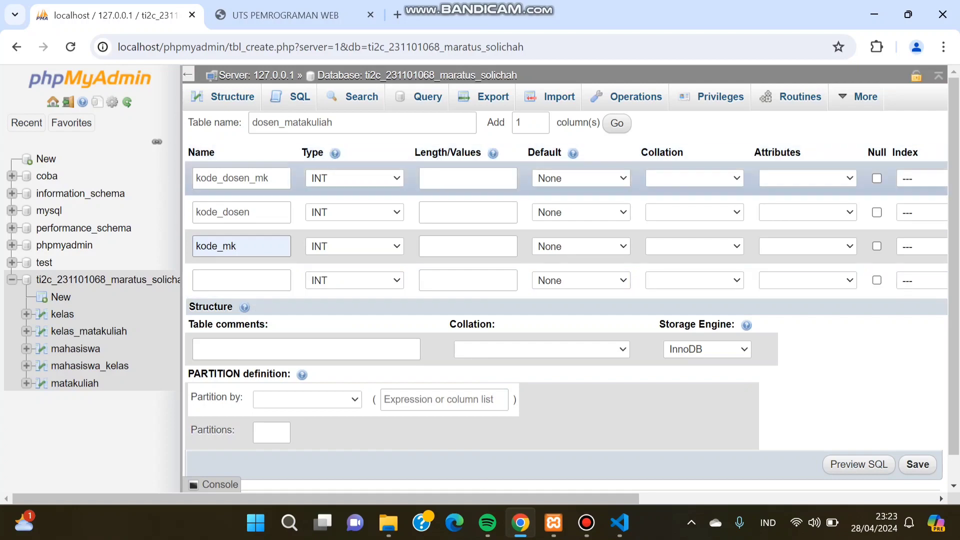
Set the data type of kode_dosen_mk, kode_dosen and kode_mk to VARCHAR.
{"action": "left_click", "coordinate": [354, 178]}
{"action": "key", "text": "Down"}
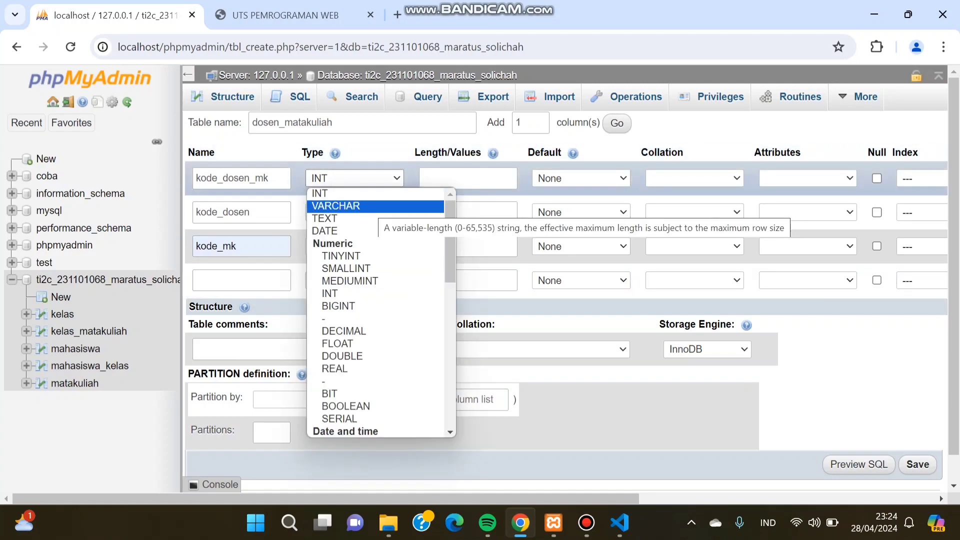
{"action": "key", "text": "Return"}
{"action": "key", "text": "alt+Down"}
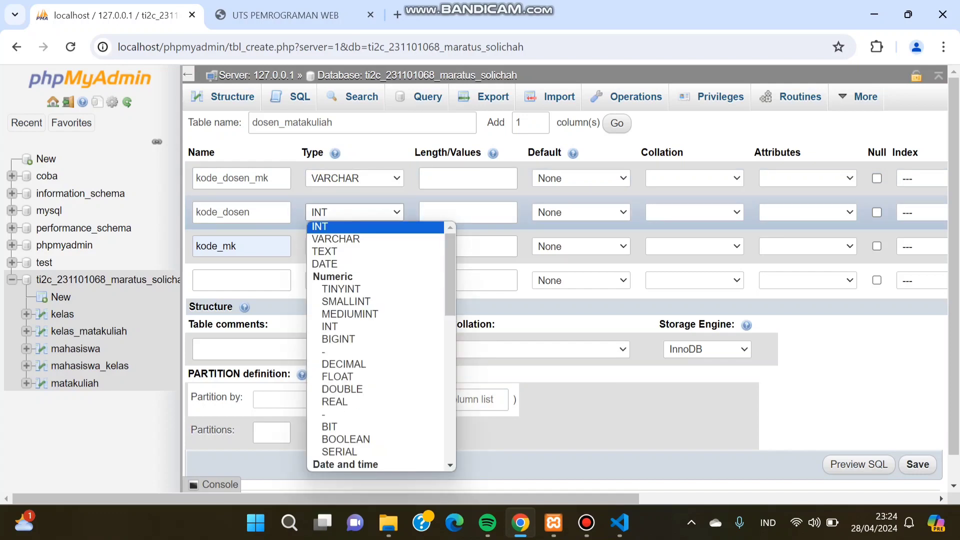
{"action": "key", "text": "Down"}
{"action": "key", "text": "Return"}
{"action": "key", "text": "alt+Down"}
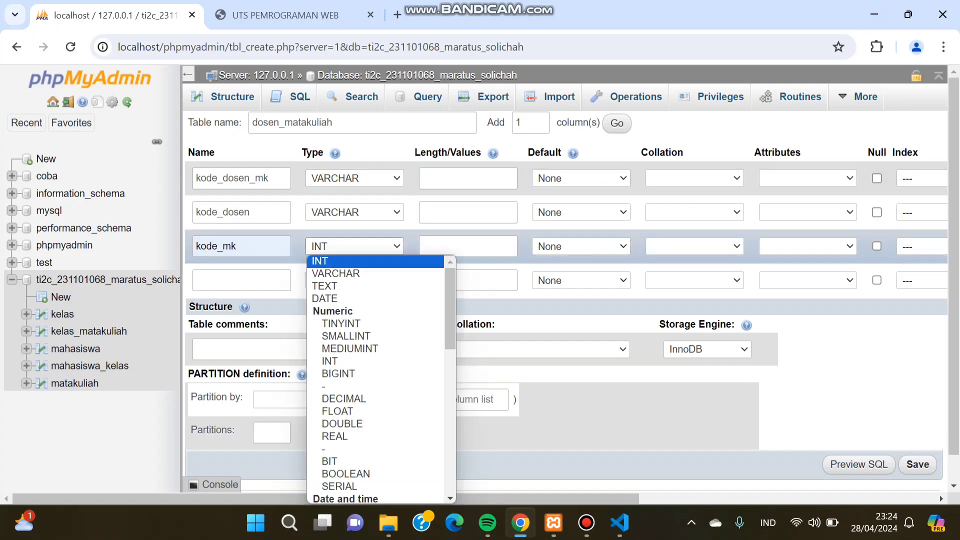
{"action": "key", "text": "Down"}
{"action": "key", "text": "Return"}
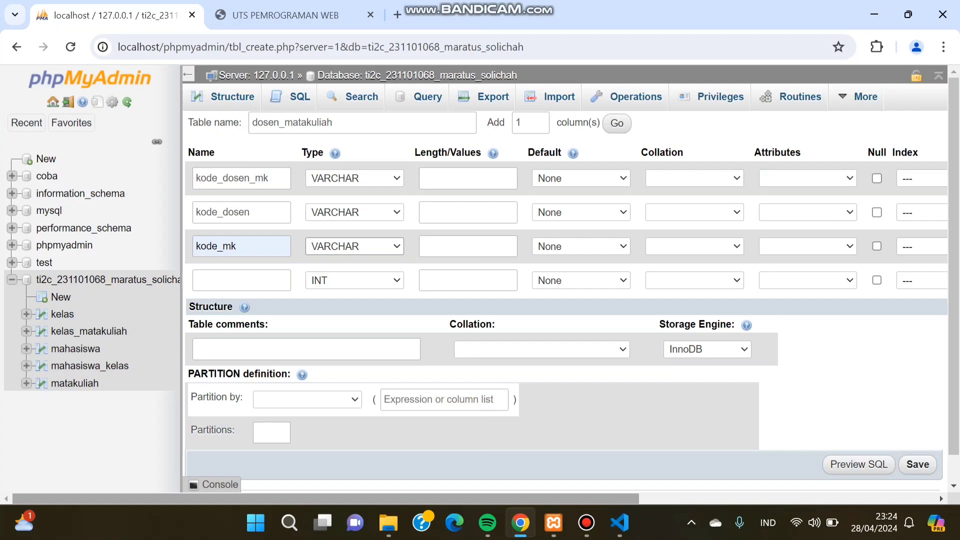
Add a PRIMARY index on the kode_dosen_mk column and try to save the dosen_matakuliah table.
{"action": "left_click_drag", "start_coordinate": [325, 498], "coordinate": [538, 499]}
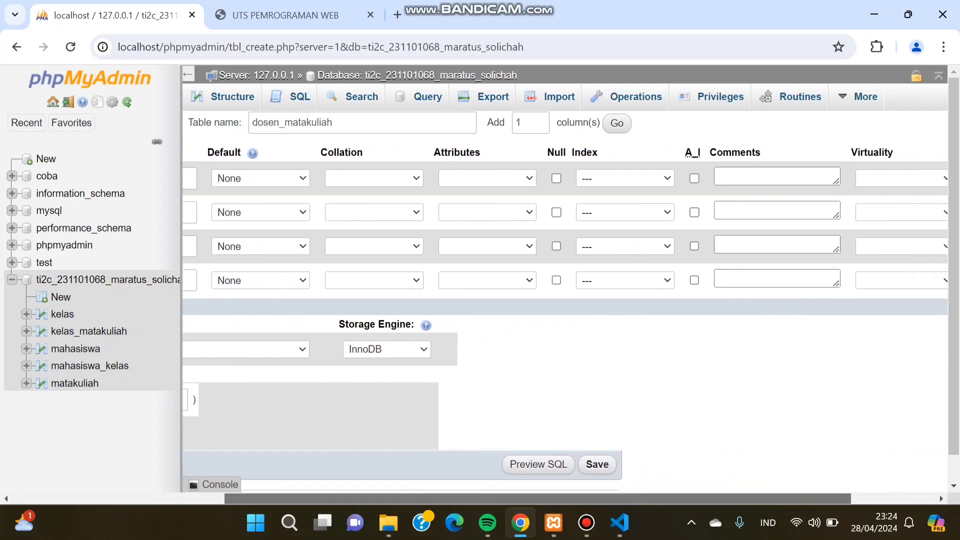
{"action": "scroll", "coordinate": [566, 300], "scroll_direction": "right", "scroll_amount": 2}
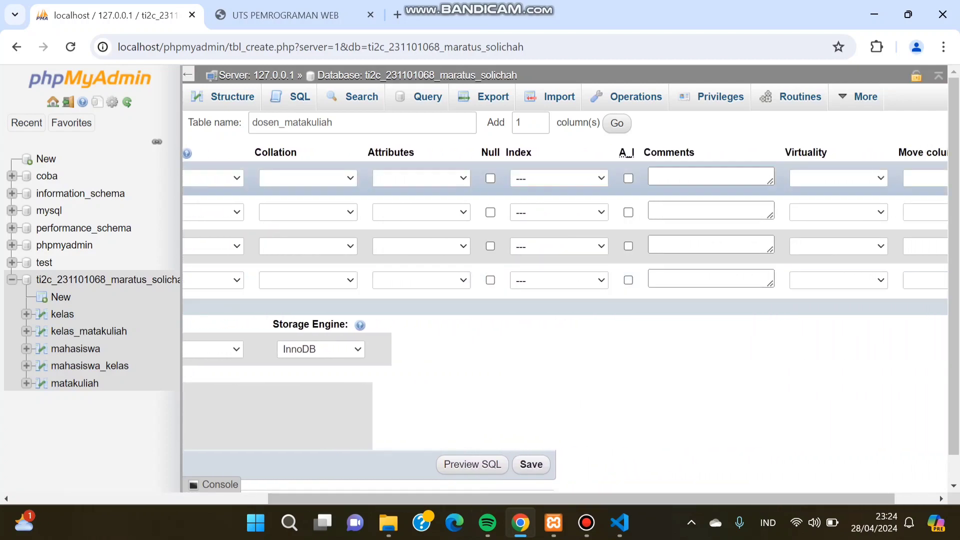
{"action": "left_click", "coordinate": [559, 178]}
{"action": "left_click", "coordinate": [539, 205]}
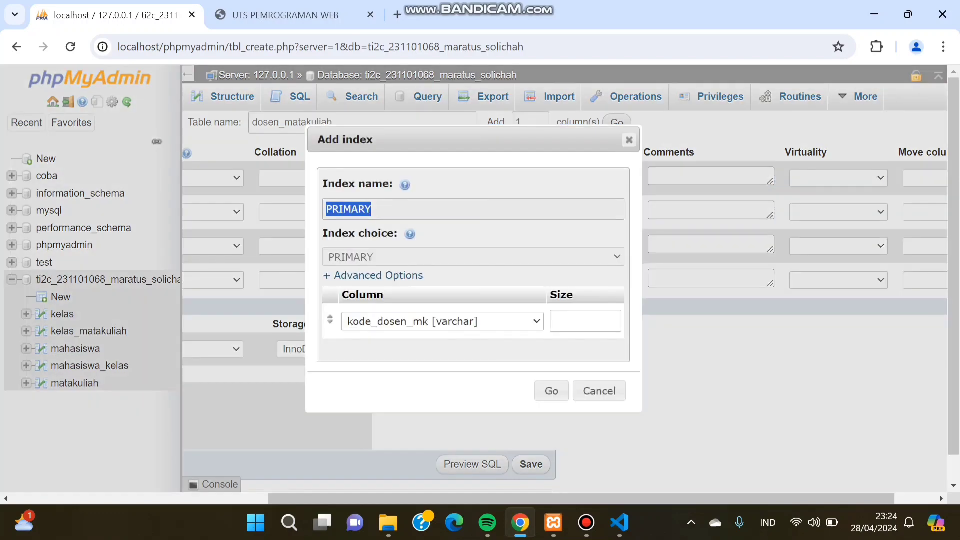
{"action": "left_click", "coordinate": [552, 390]}
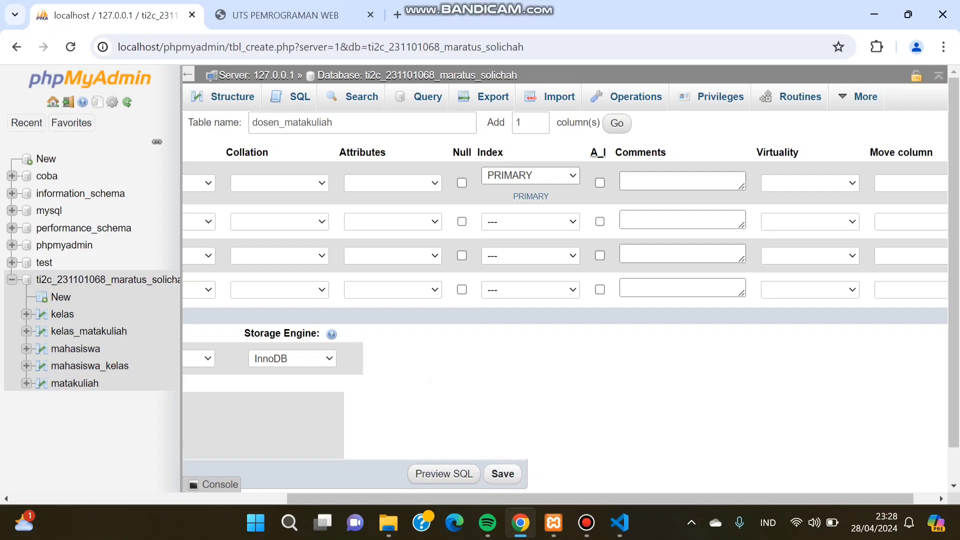
{"action": "left_click", "coordinate": [503, 473]}
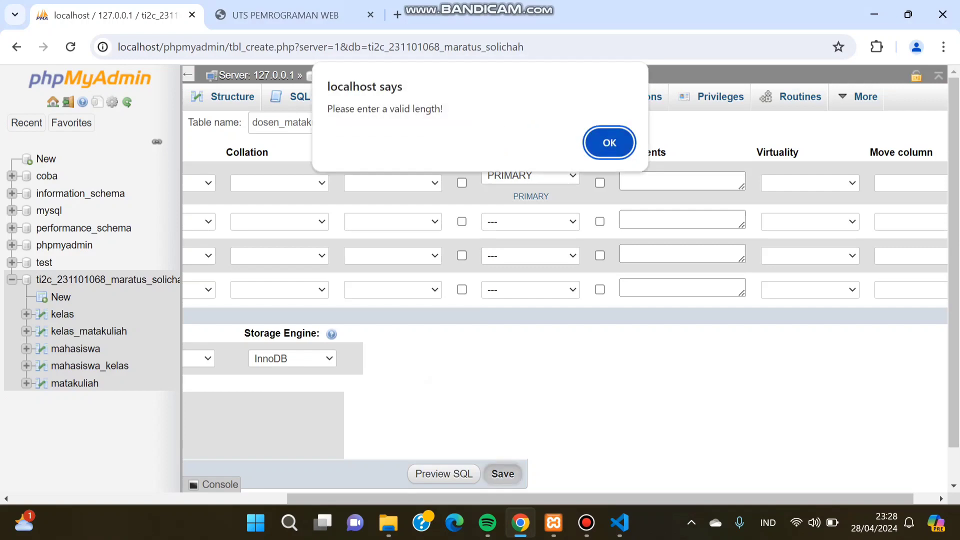
{"action": "key", "text": "Return"}
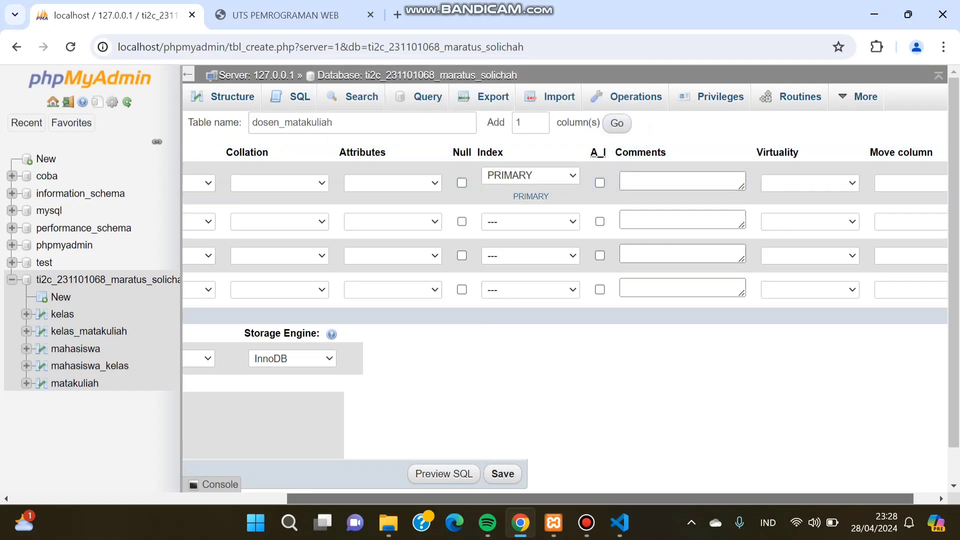
Set the lengths of kode_dosen_mk to 10, kode_dosen to 15 and kode_mk to 10, and save the dosen_matakuliah table.
{"action": "left_click_drag", "start_coordinate": [438, 499], "coordinate": [330, 498]}
{"action": "left_click", "coordinate": [460, 182]}
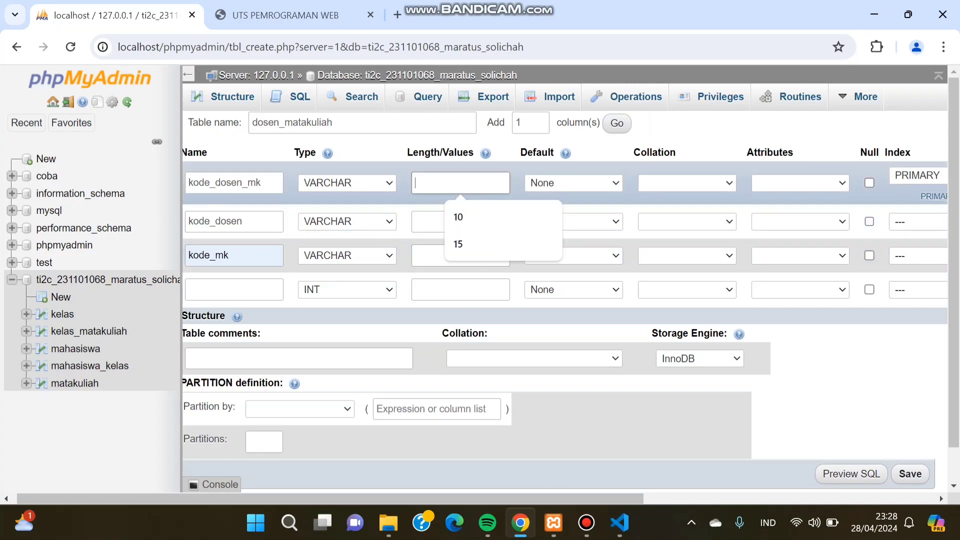
{"action": "key", "text": "Down"}
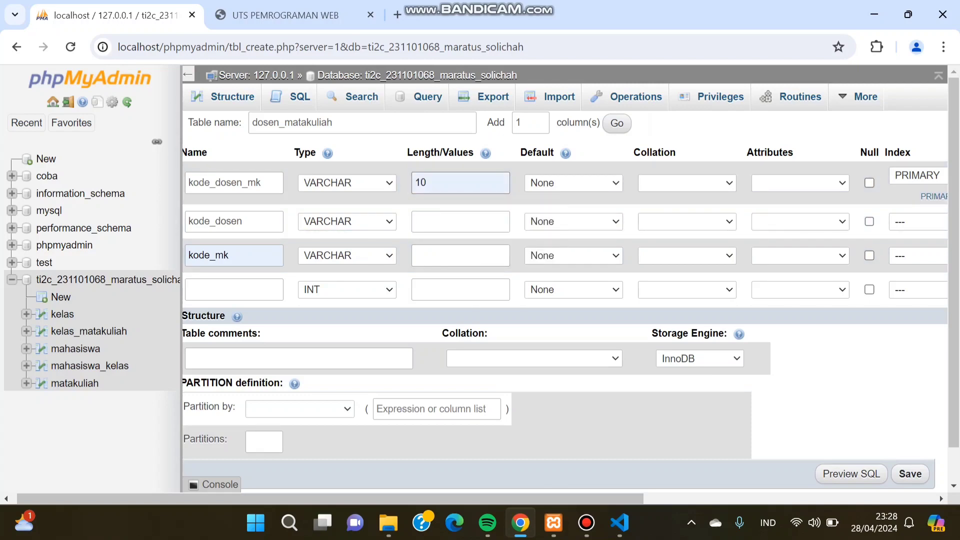
{"action": "left_click", "coordinate": [460, 221]}
{"action": "key", "text": "Down"}
{"action": "left_click", "coordinate": [478, 255]}
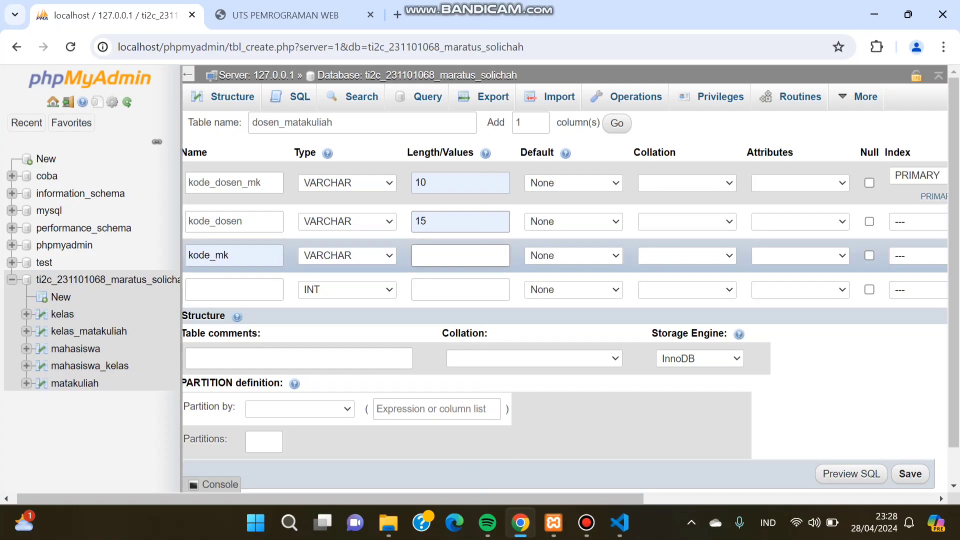
{"action": "left_click", "coordinate": [460, 255]}
{"action": "key", "text": "Down"}
{"action": "key", "text": "Return"}
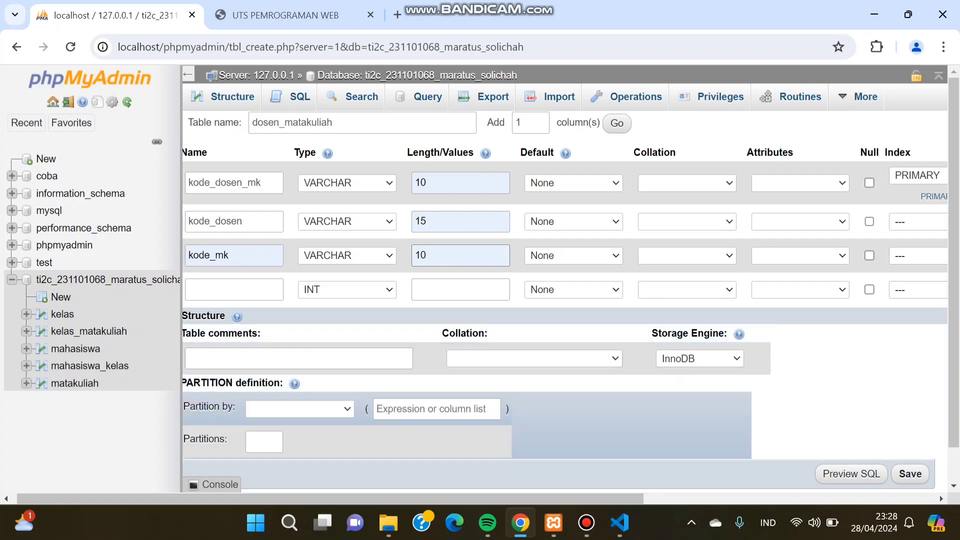
{"action": "scroll", "coordinate": [566, 280], "scroll_direction": "right", "scroll_amount": 2}
{"action": "left_click_drag", "start_coordinate": [391, 499], "coordinate": [407, 498]}
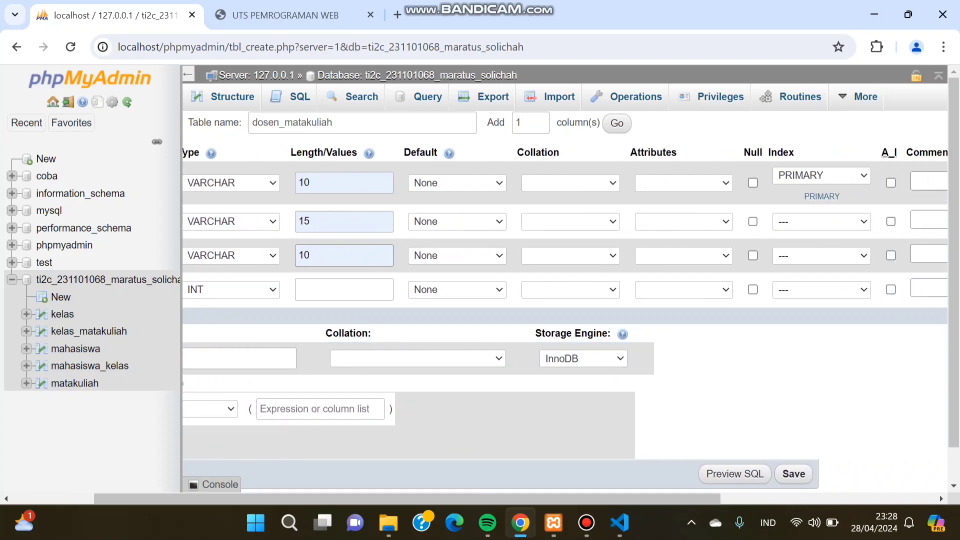
{"action": "left_click", "coordinate": [793, 474]}
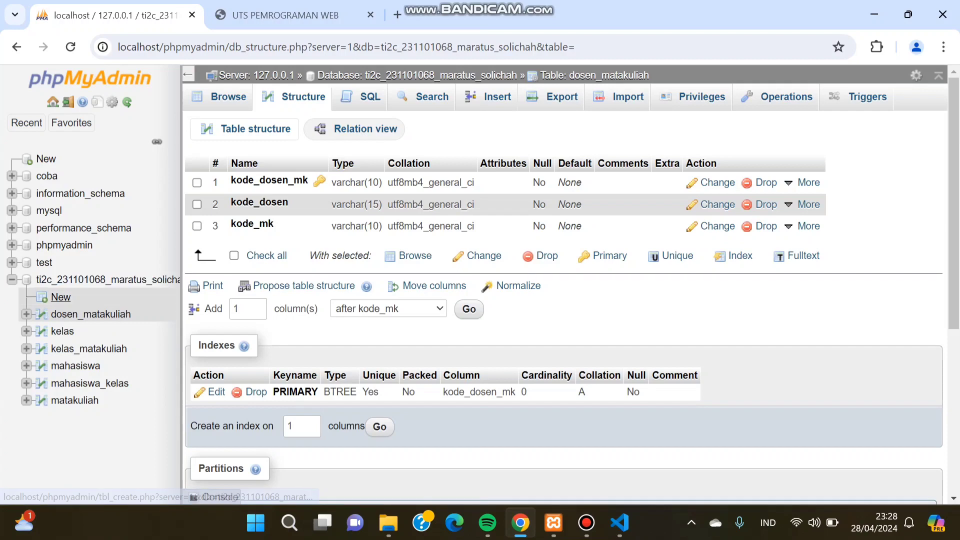
Start another new table in the same database and name it dosen.
{"action": "left_click", "coordinate": [61, 298]}
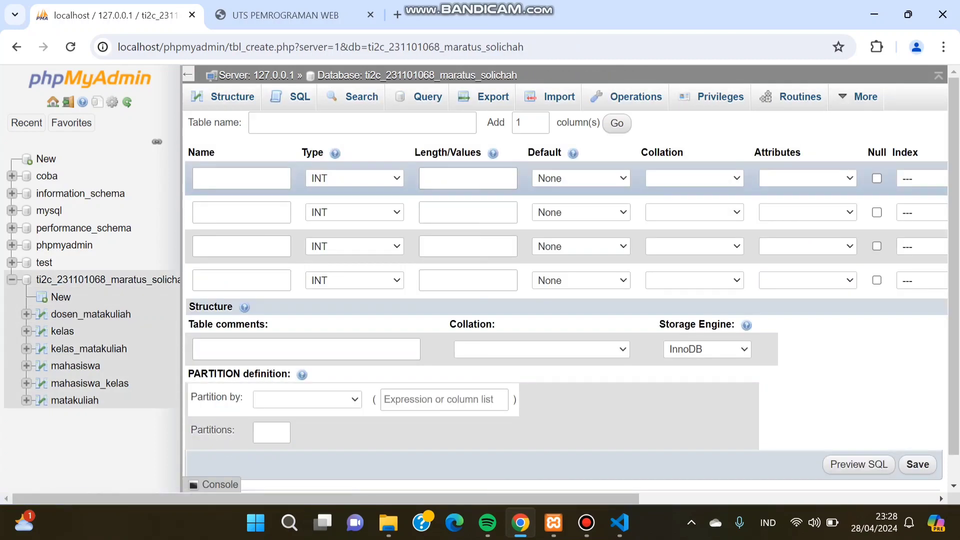
{"action": "left_click", "coordinate": [362, 123]}
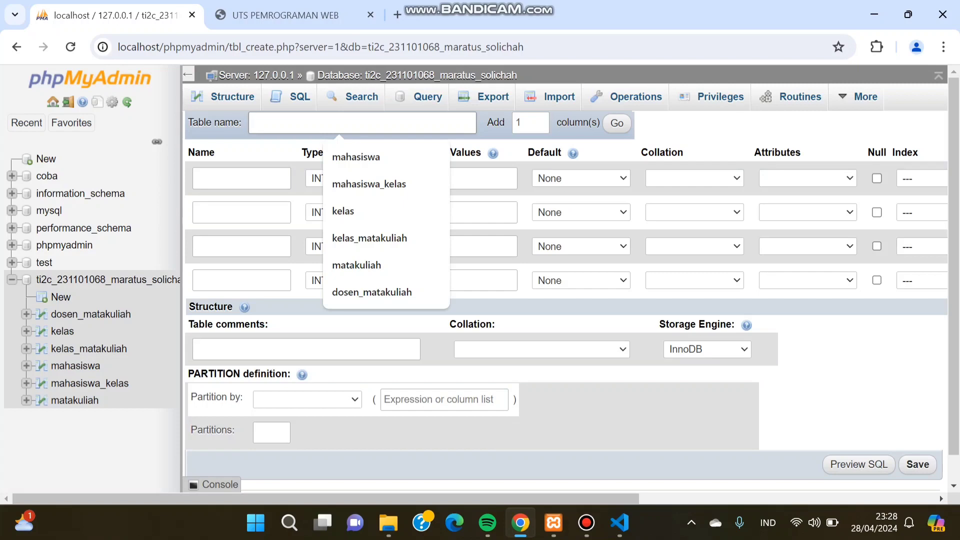
{"action": "type", "text": "d"}
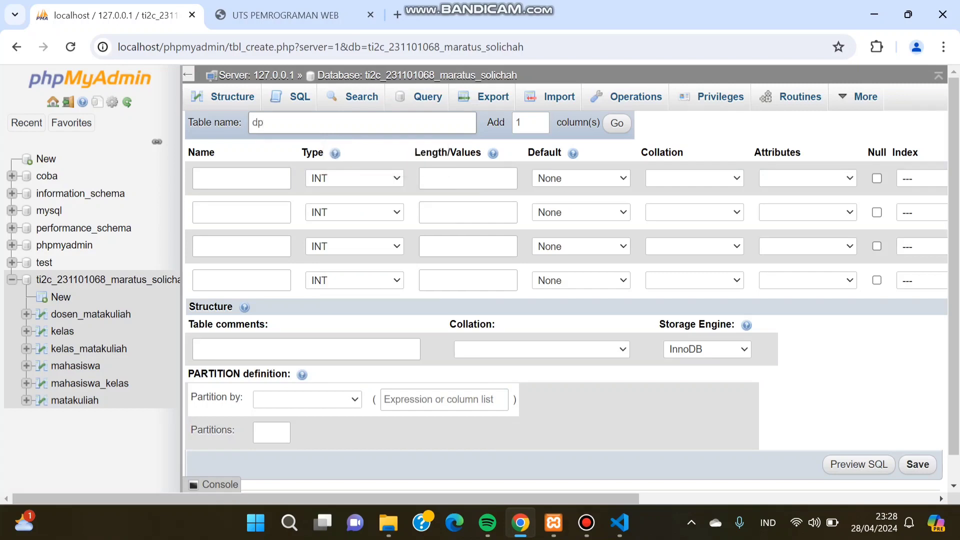
{"action": "type", "text": "osen"}
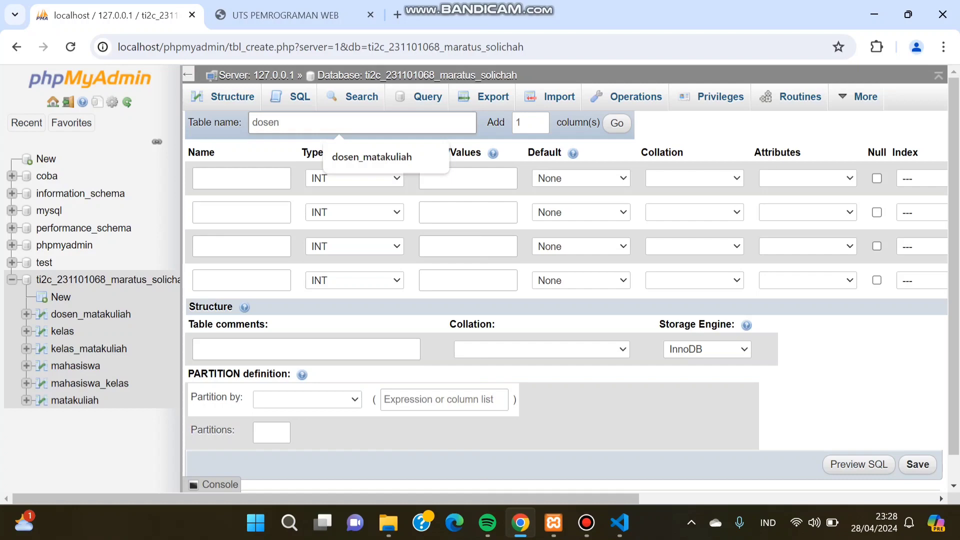
Name the first two columns of the dosen table kode_dosen and nama.
{"action": "left_click", "coordinate": [241, 178]}
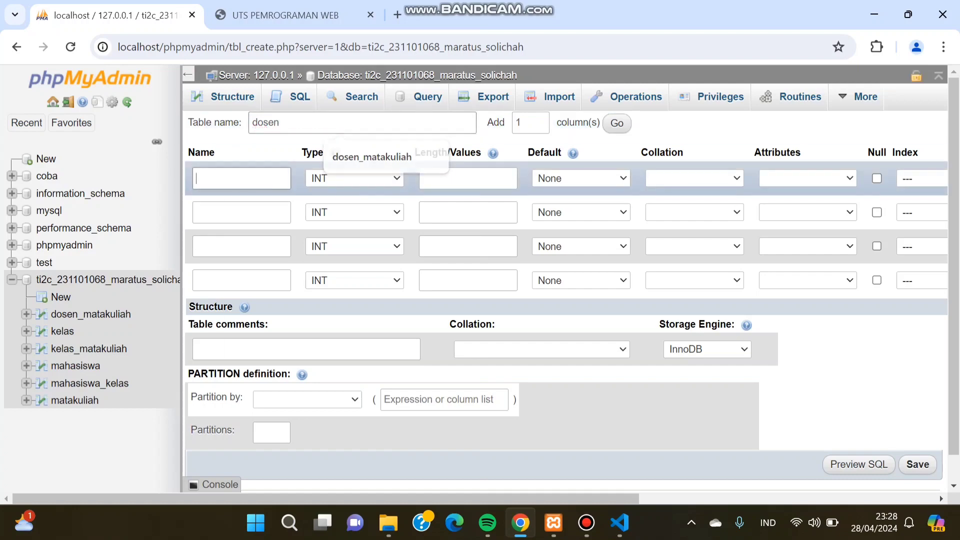
{"action": "type", "text": "ko"}
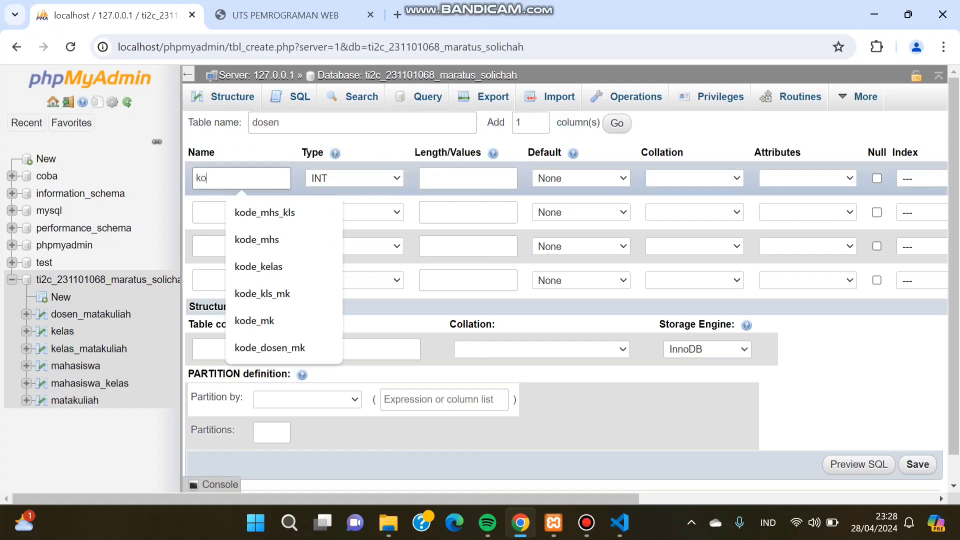
{"action": "type", "text": "de_d"}
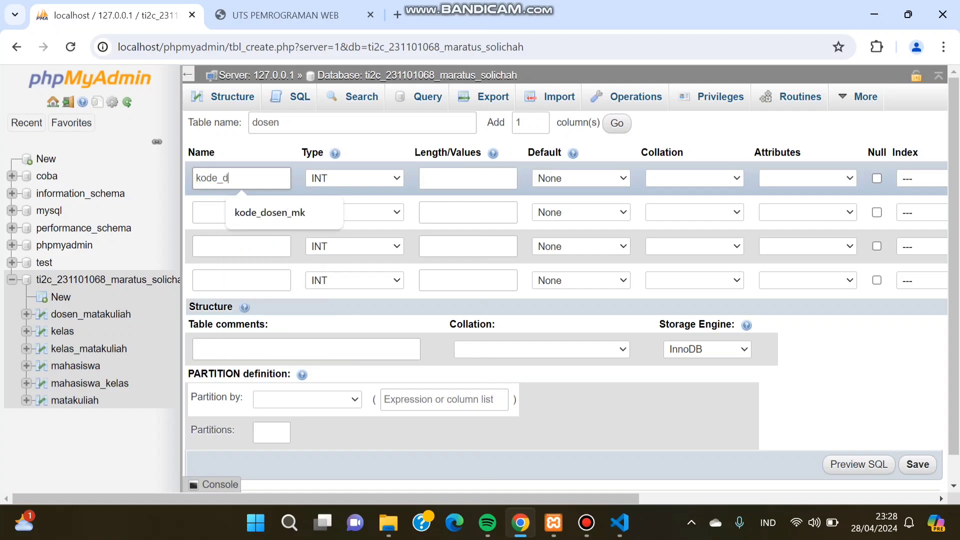
{"action": "type", "text": "osen_mk"}
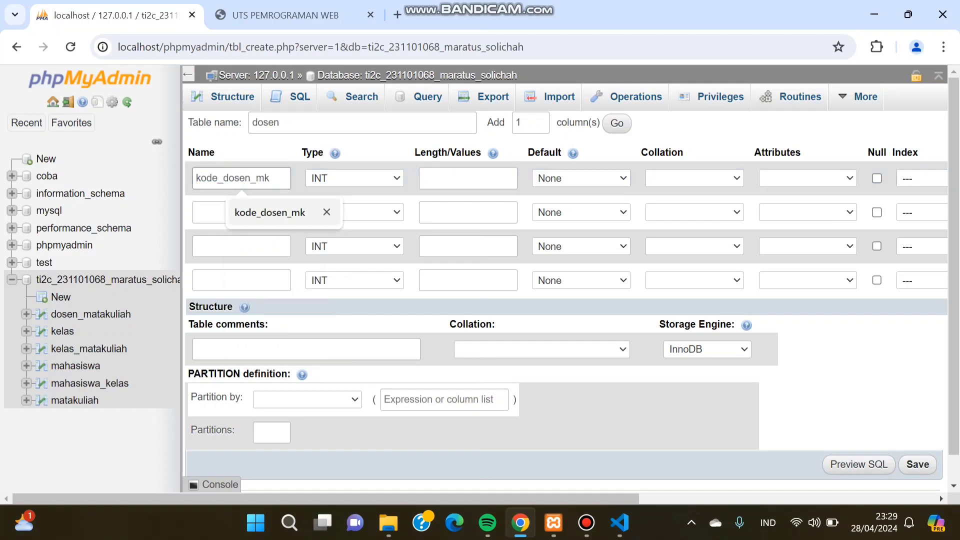
{"action": "left_click", "coordinate": [210, 212]}
{"action": "type", "text": "nama"}
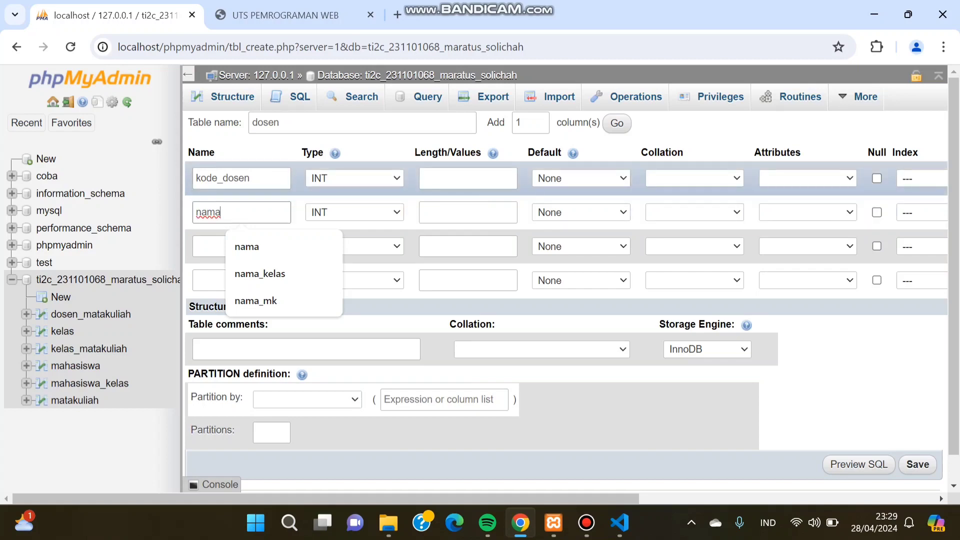
Set both dosen columns to VARCHAR, with length 10 for kode_dosen and 255 for nama.
{"action": "left_click", "coordinate": [354, 178]}
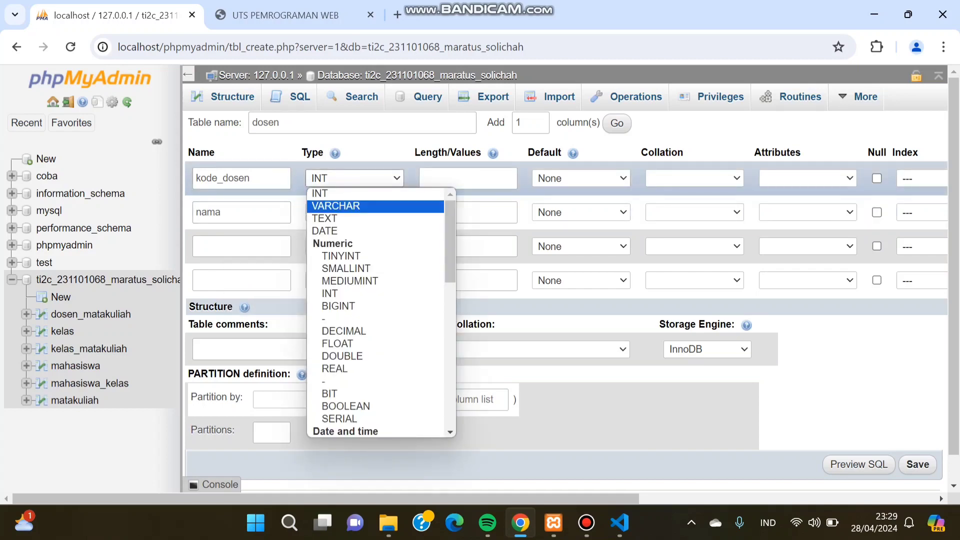
{"action": "left_click", "coordinate": [336, 205]}
{"action": "left_click", "coordinate": [354, 212]}
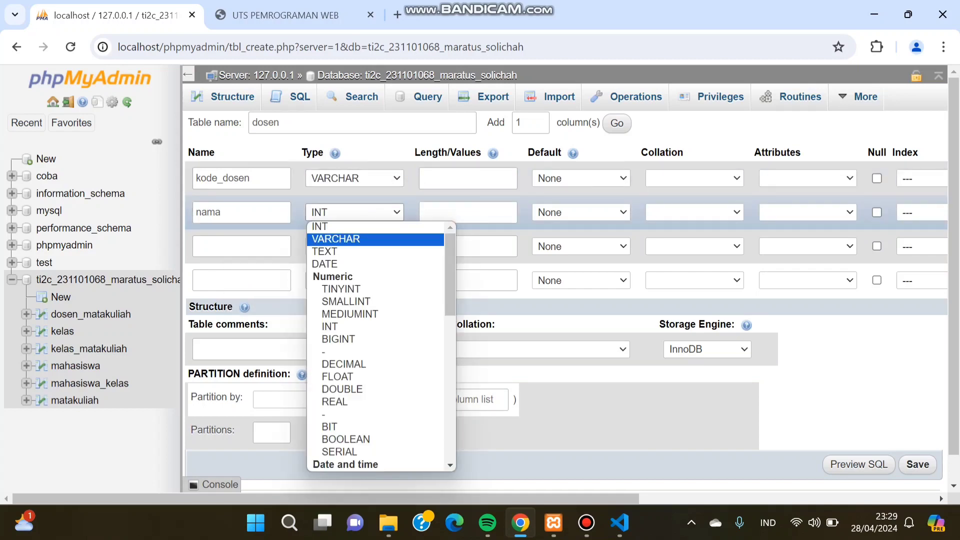
{"action": "left_click", "coordinate": [335, 239]}
{"action": "left_click", "coordinate": [468, 178]}
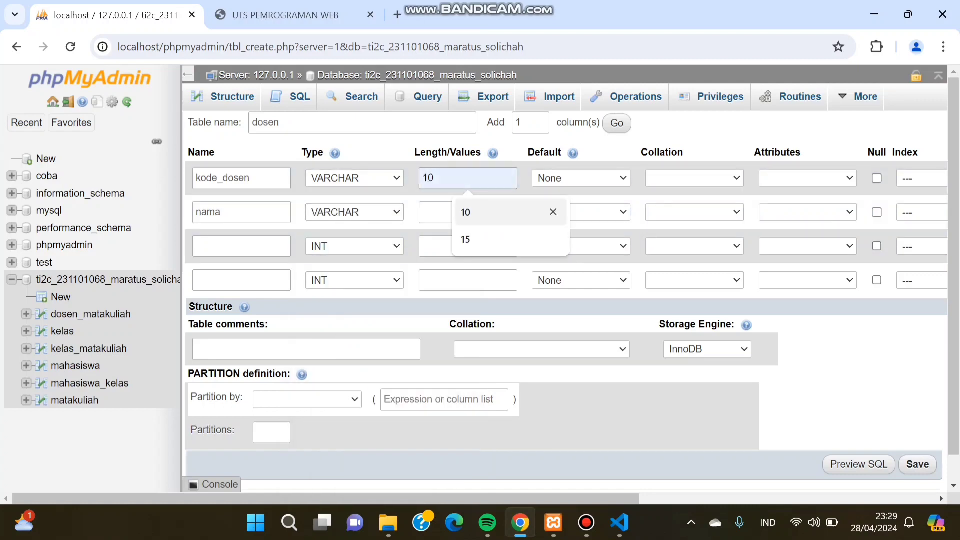
{"action": "left_click", "coordinate": [466, 212]}
{"action": "left_click", "coordinate": [468, 212]}
{"action": "type", "text": "255"}
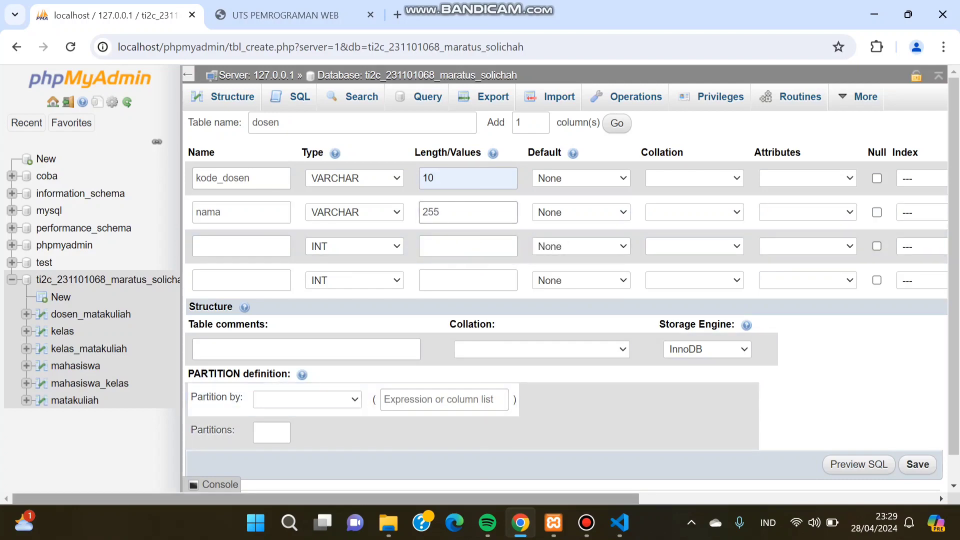
Add a PRIMARY index on the kode_dosen column of the dosen table.
{"action": "left_click_drag", "start_coordinate": [445, 499], "coordinate": [461, 498]}
{"action": "scroll", "coordinate": [566, 280], "scroll_direction": "right", "scroll_amount": 6}
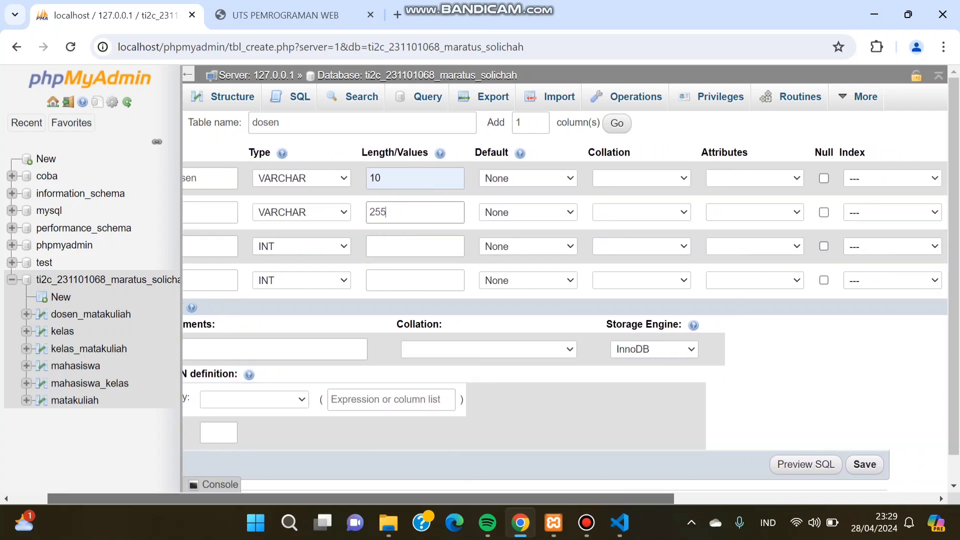
{"action": "scroll", "coordinate": [565, 280], "scroll_direction": "right", "scroll_amount": 2}
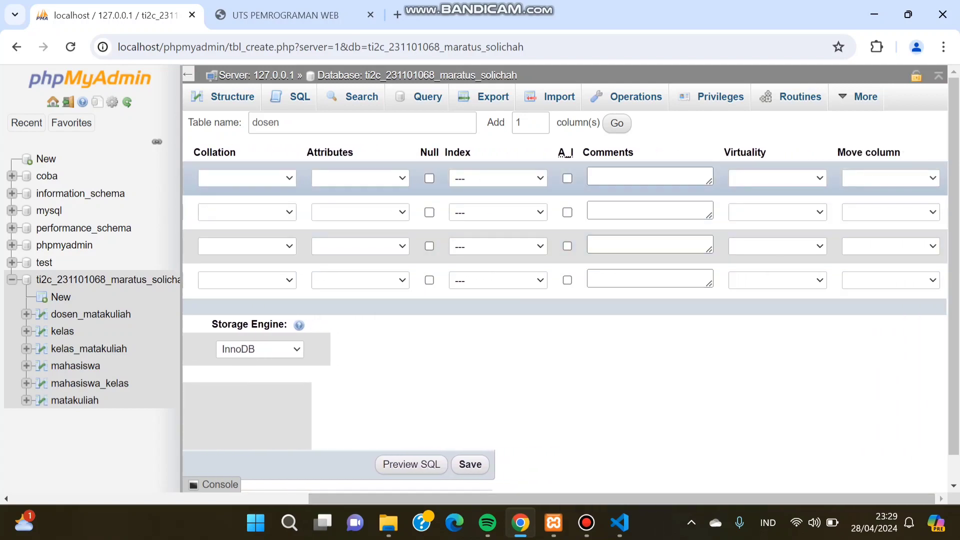
{"action": "left_click", "coordinate": [498, 178]}
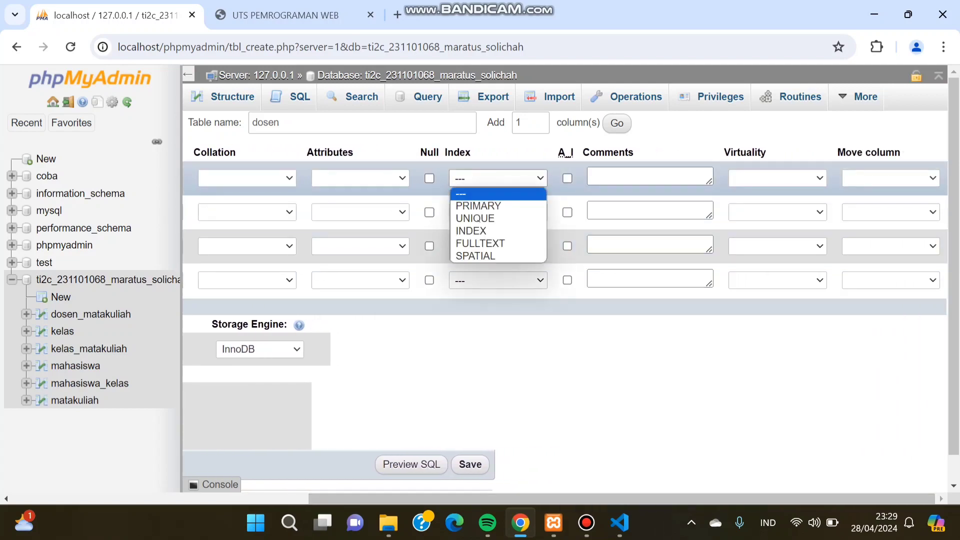
{"action": "left_click", "coordinate": [479, 206]}
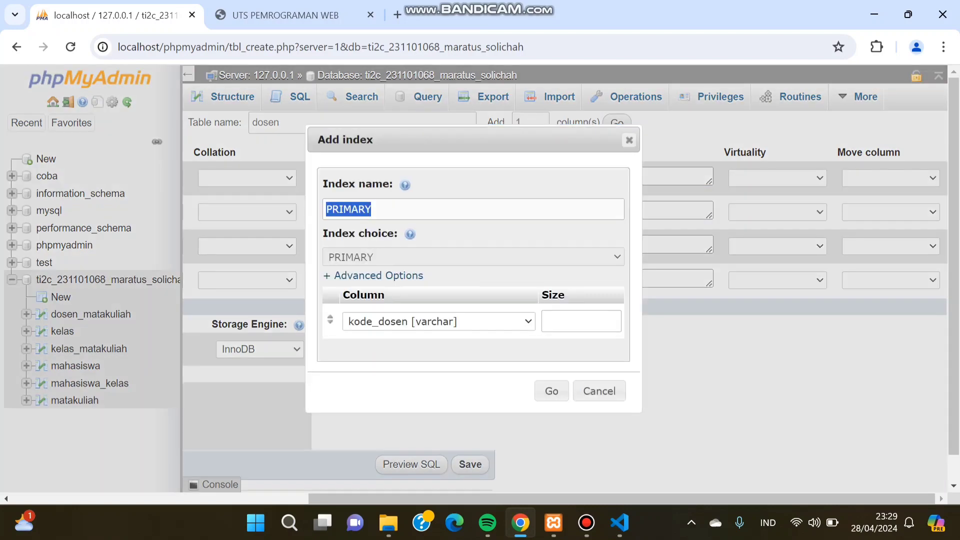
{"action": "left_click", "coordinate": [551, 391]}
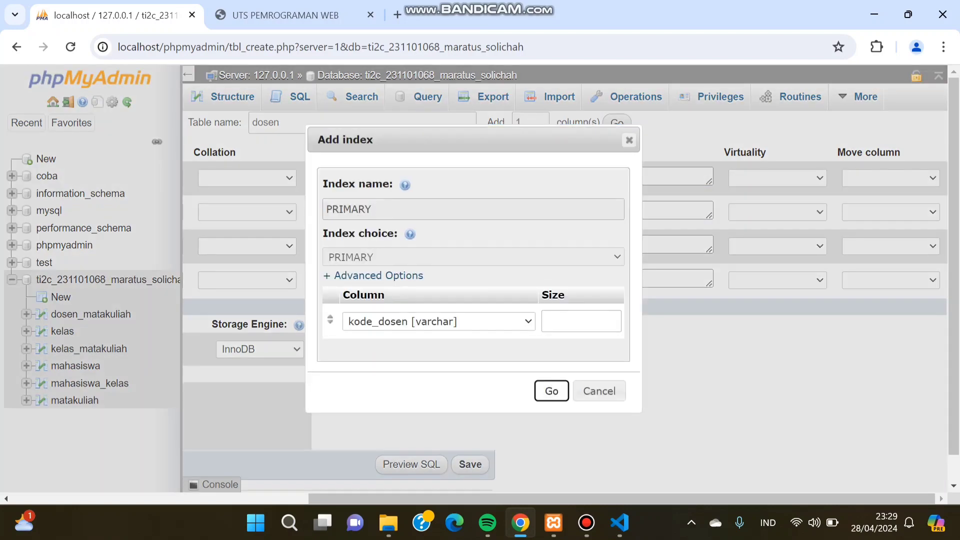
{"action": "key", "text": "Return"}
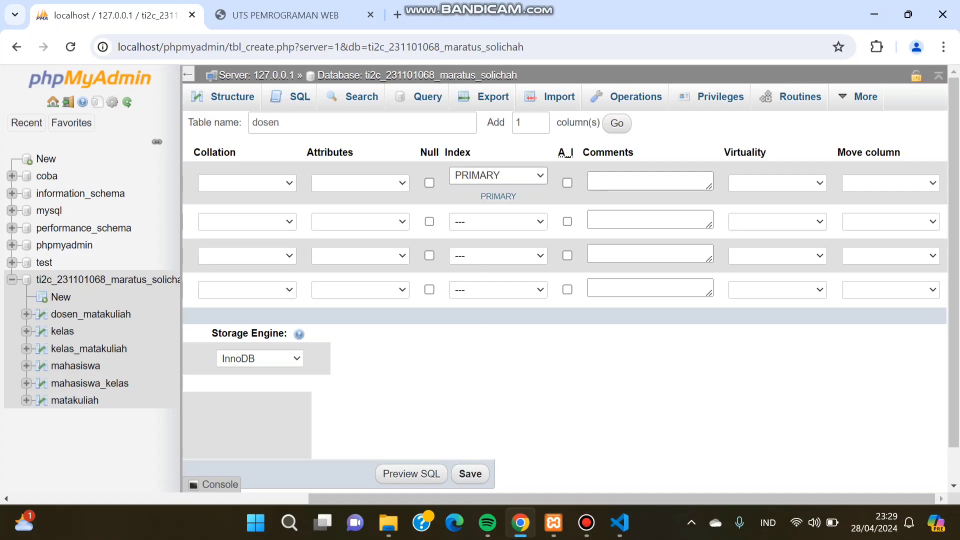
Save the new dosen table.
{"action": "left_click", "coordinate": [469, 473]}
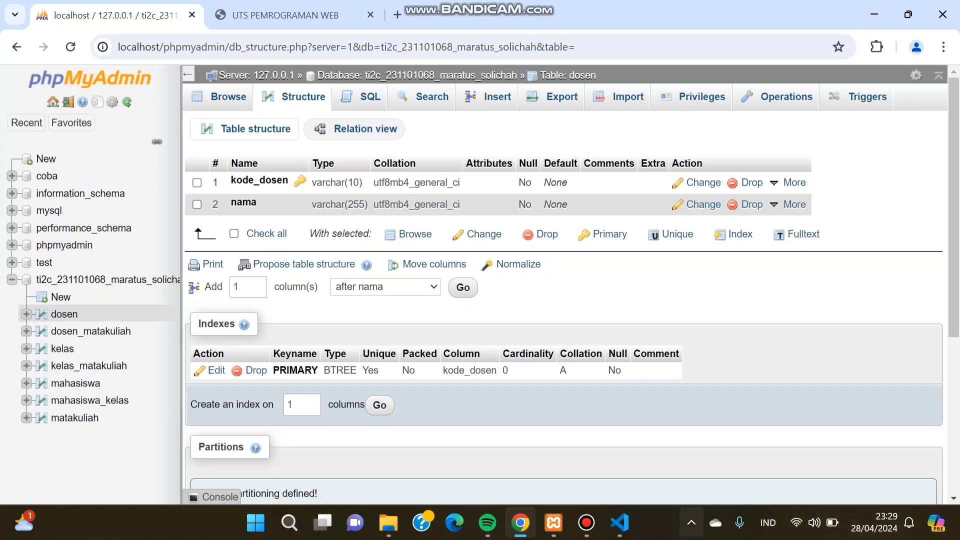
{"action": "mouse_move", "coordinate": [587, 523]}
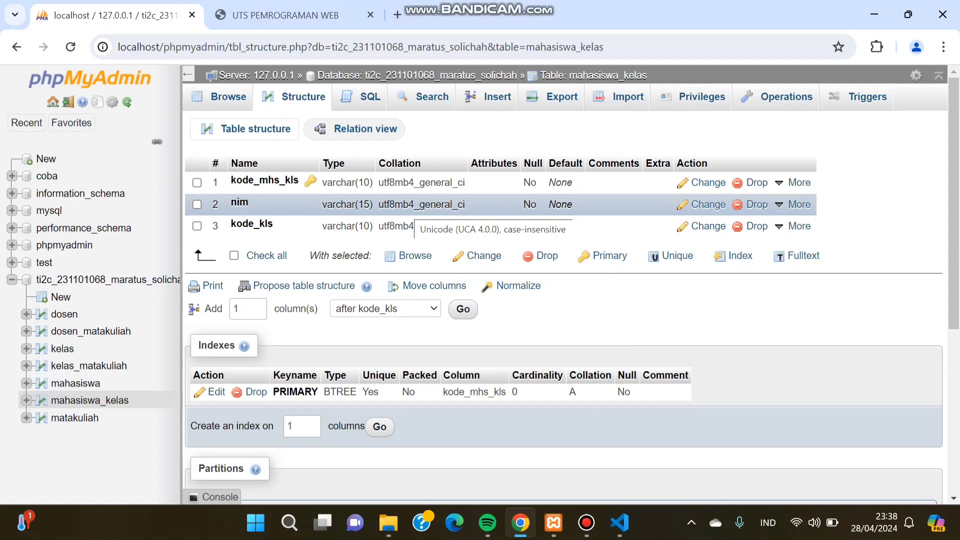
Add a regular index to the nim column and another to the kode_kls column of the mahasiswa_kelas table.
{"action": "mouse_move", "coordinate": [800, 205]}
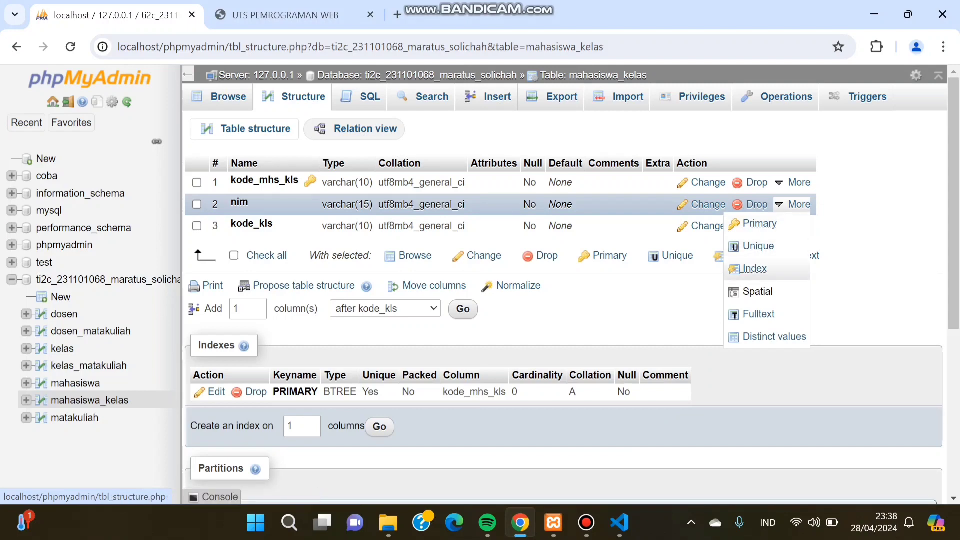
{"action": "left_click", "coordinate": [755, 269]}
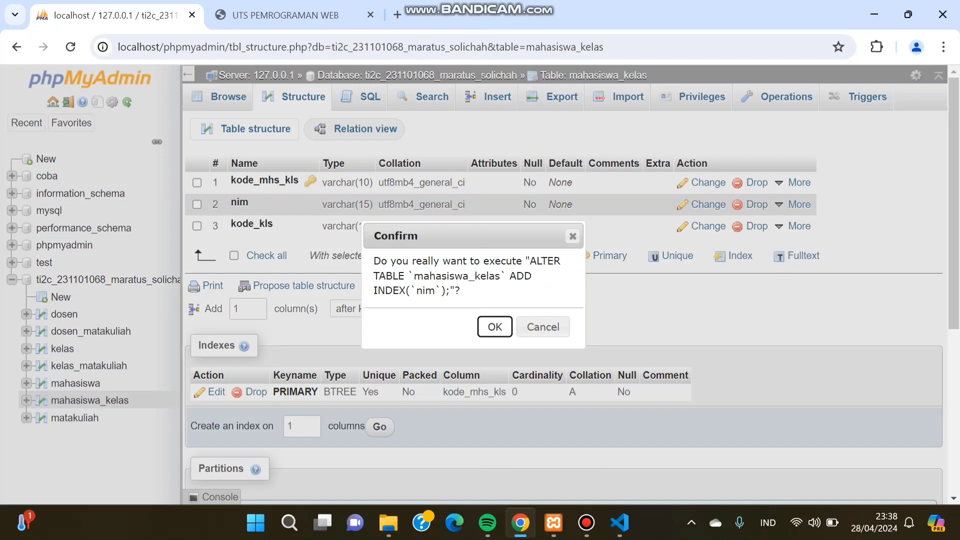
{"action": "key", "text": "Return"}
{"action": "scroll", "coordinate": [500, 301], "scroll_direction": "down", "scroll_amount": 2}
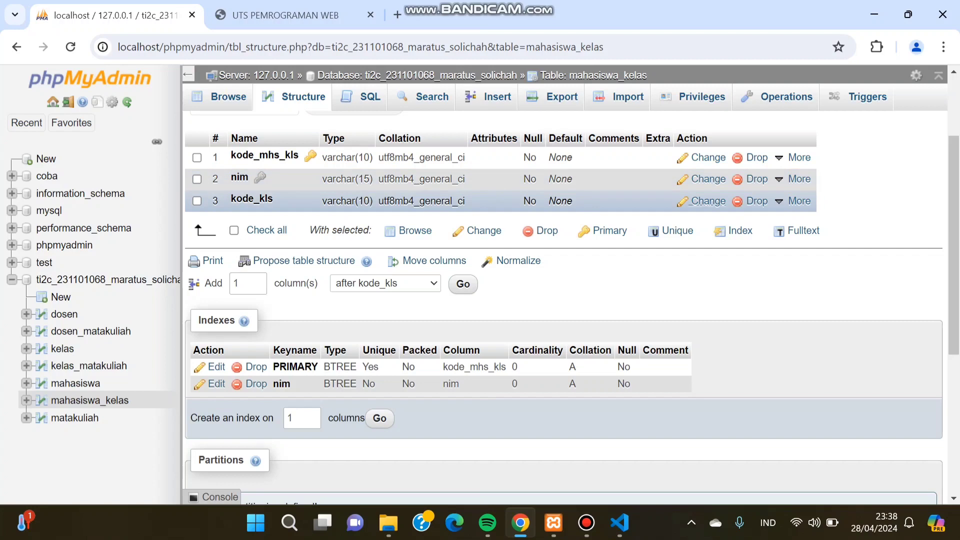
{"action": "mouse_move", "coordinate": [799, 201]}
{"action": "left_click", "coordinate": [754, 265]}
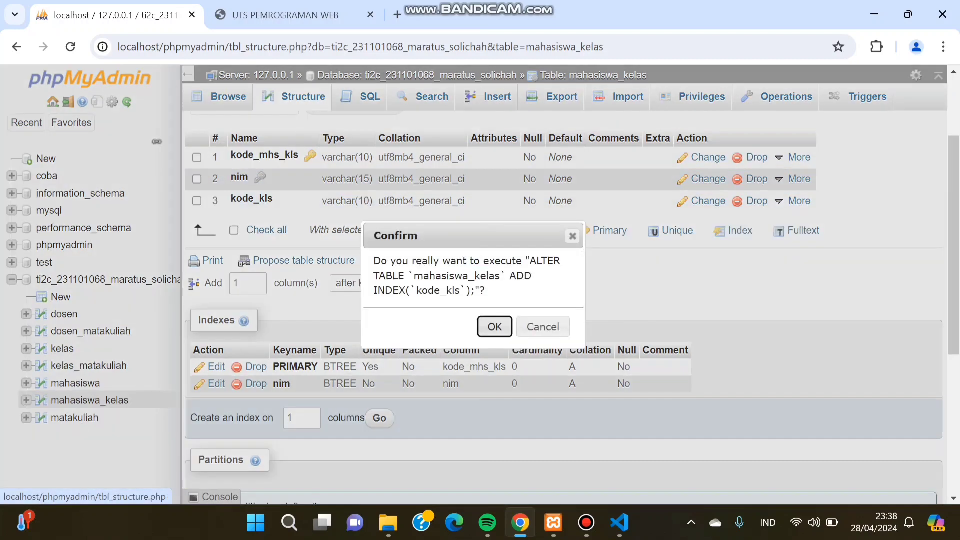
{"action": "key", "text": "Return"}
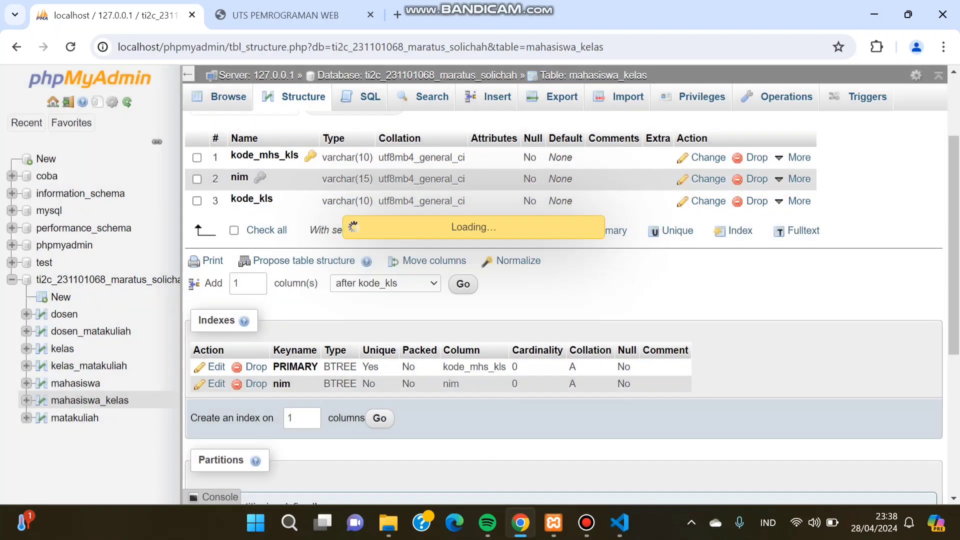
{"action": "scroll", "coordinate": [350, 300], "scroll_direction": "down", "scroll_amount": 3}
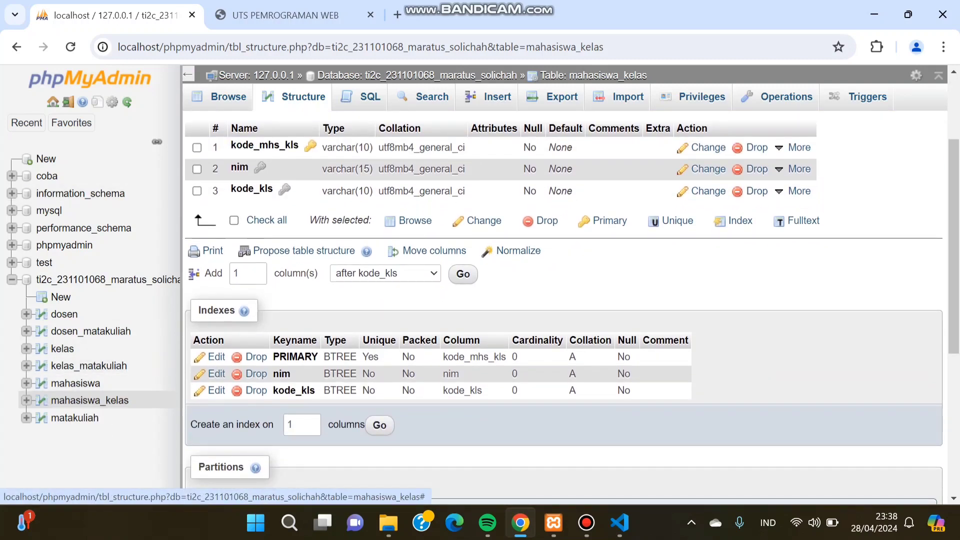
{"action": "scroll", "coordinate": [564, 310], "scroll_direction": "down", "scroll_amount": 1}
{"action": "scroll", "coordinate": [90, 400], "scroll_direction": "down", "scroll_amount": 1}
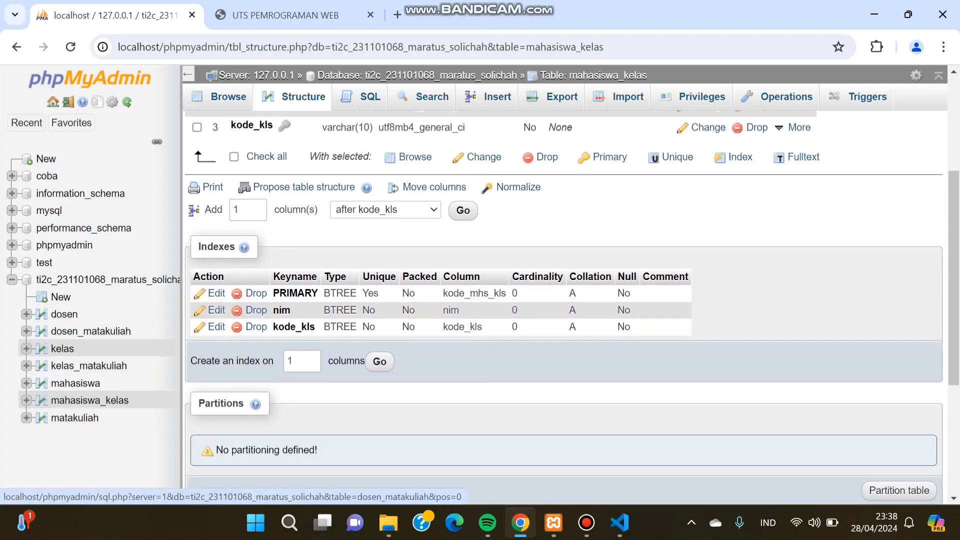
Add a regular index to the kode_kls column and another to the kode_mk column of the kelas_matakuliah table.
{"action": "left_click", "coordinate": [62, 349]}
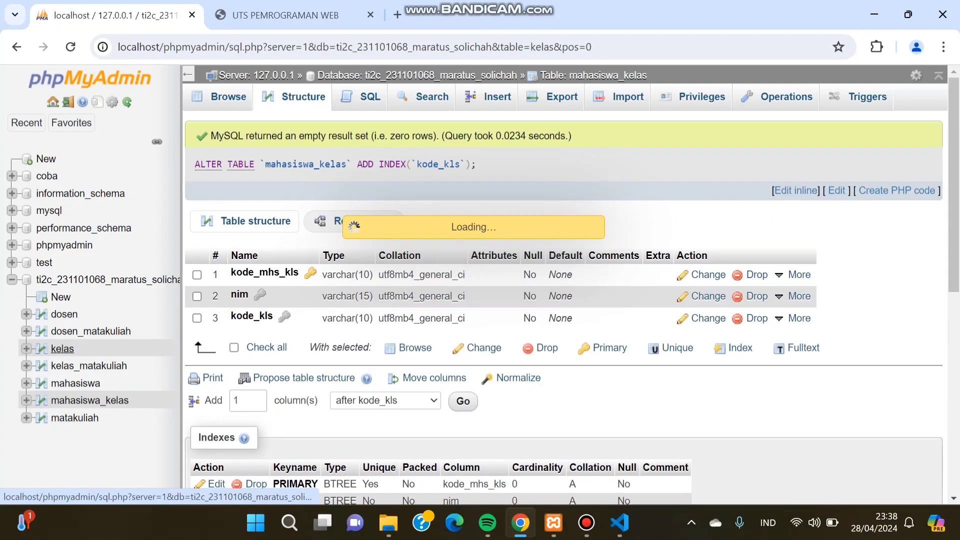
{"action": "left_click", "coordinate": [303, 97]}
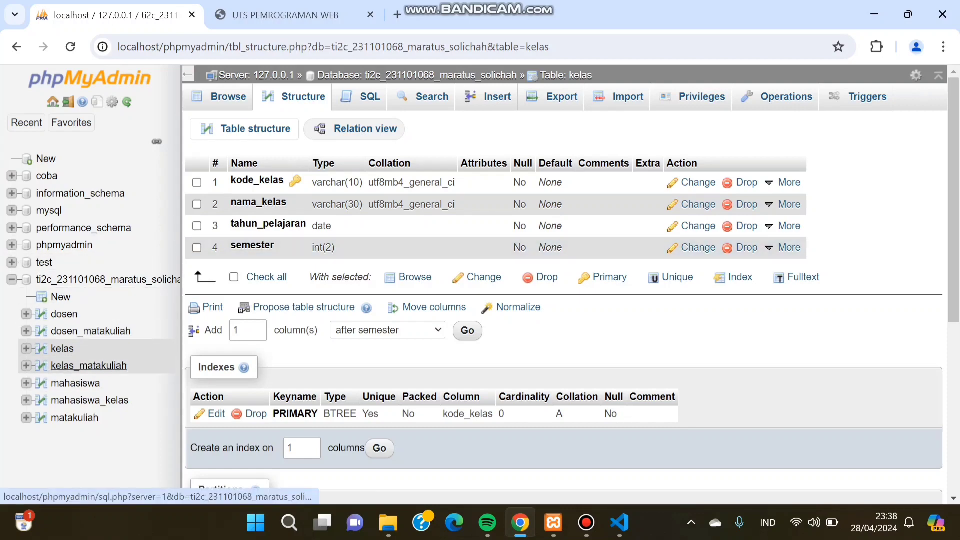
{"action": "left_click", "coordinate": [89, 366]}
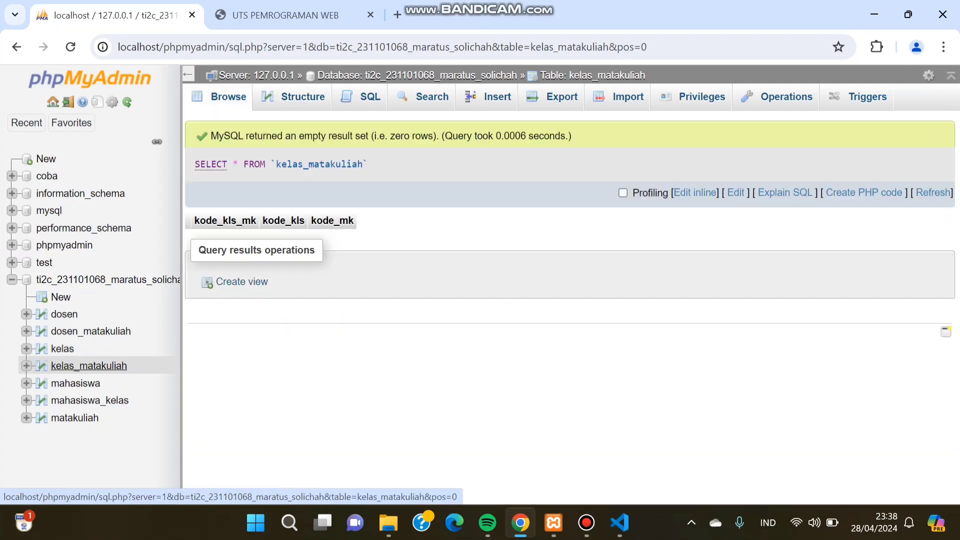
{"action": "left_click", "coordinate": [293, 97]}
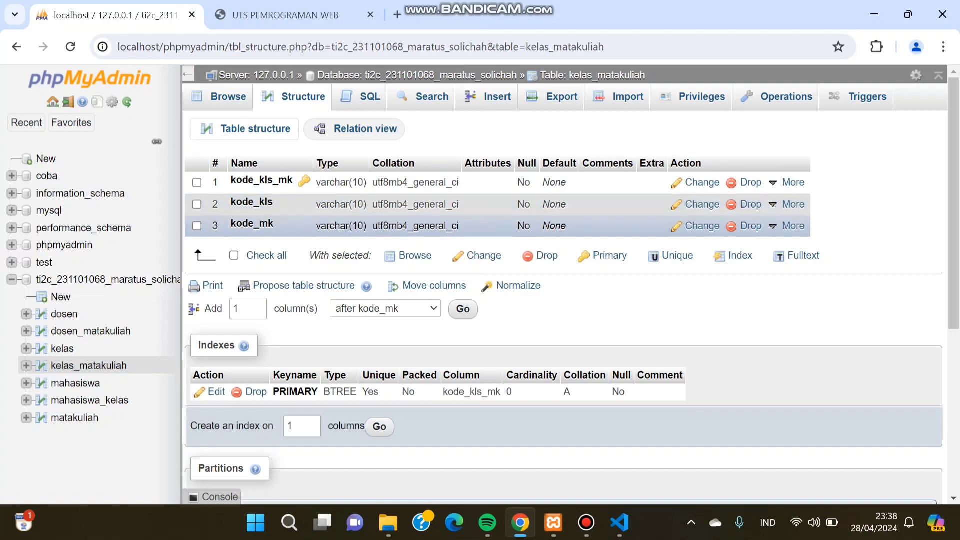
{"action": "left_click", "coordinate": [790, 205]}
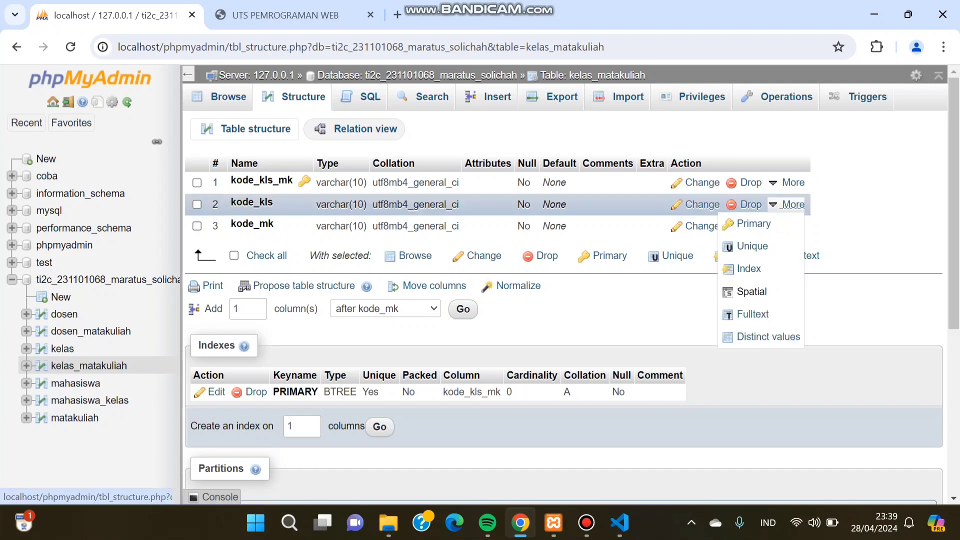
{"action": "left_click", "coordinate": [749, 268]}
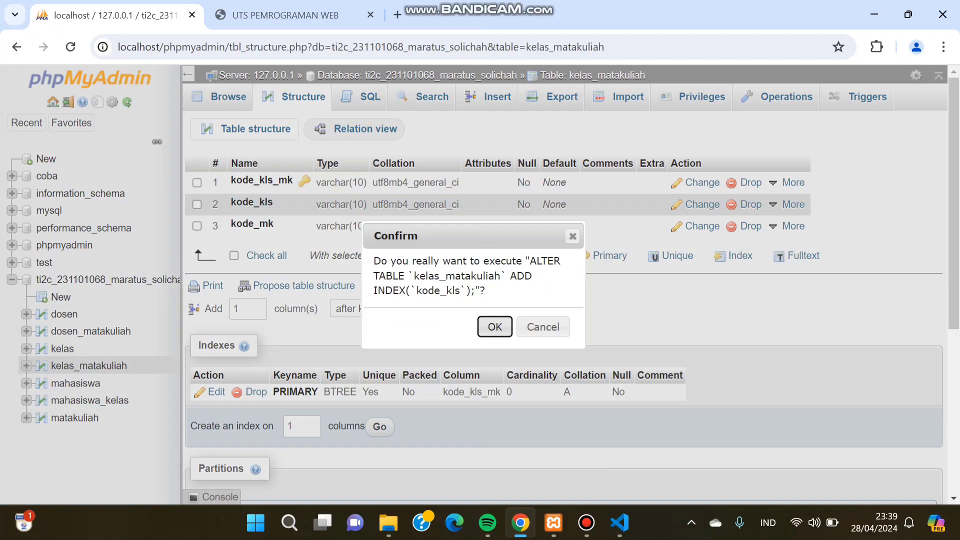
{"action": "left_click", "coordinate": [493, 325]}
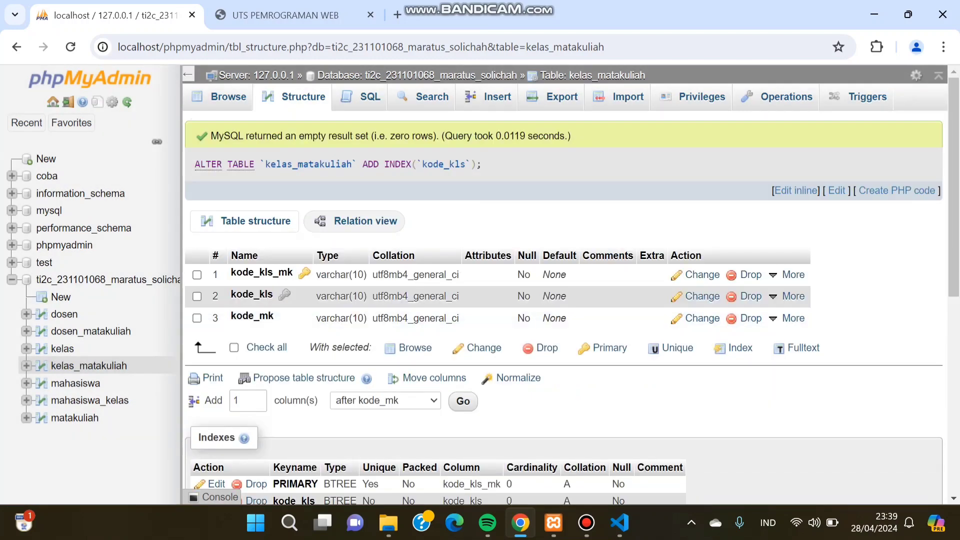
{"action": "mouse_move", "coordinate": [790, 319]}
{"action": "left_click", "coordinate": [749, 383]}
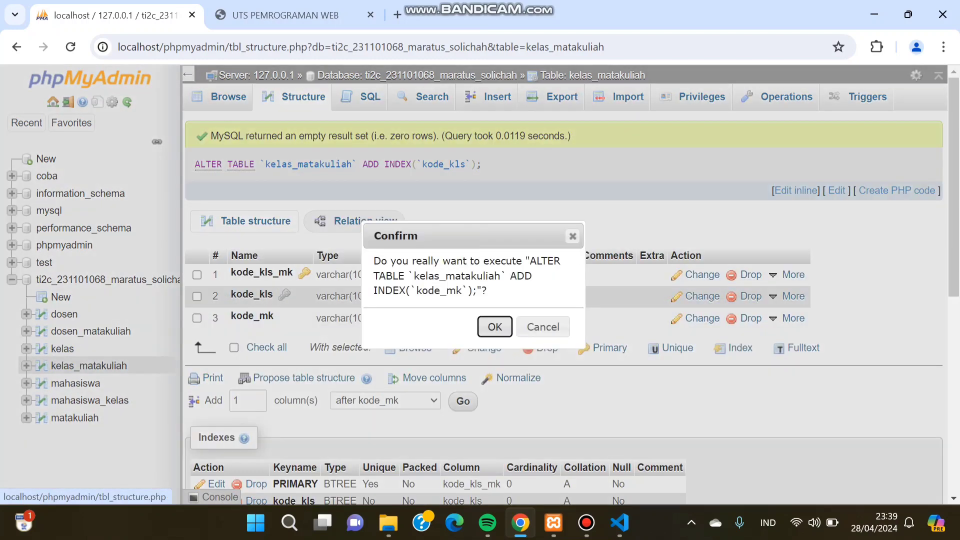
{"action": "left_click", "coordinate": [495, 327]}
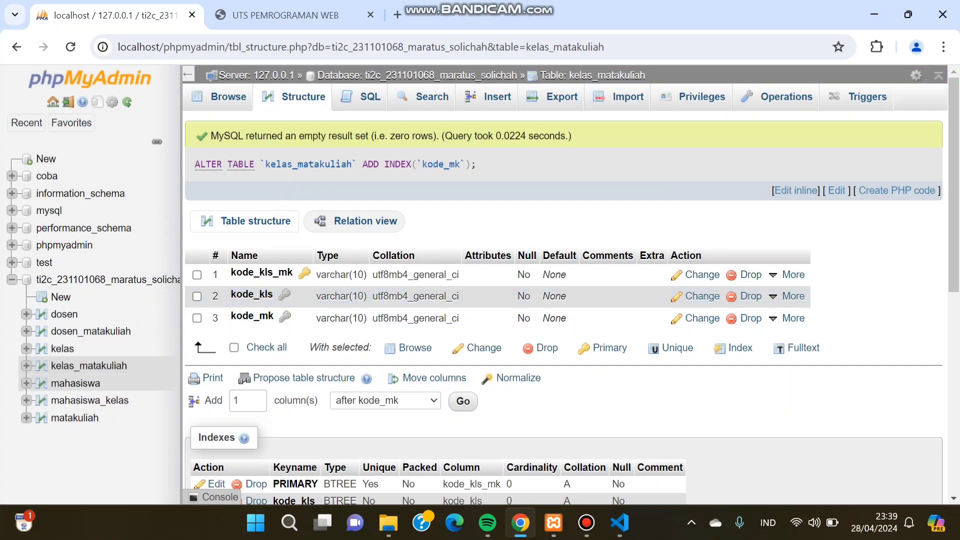
Add a regular index to the kode_dosen column and another to the kode_mk column of the dosen_matakuliah table.
{"action": "left_click", "coordinate": [75, 418]}
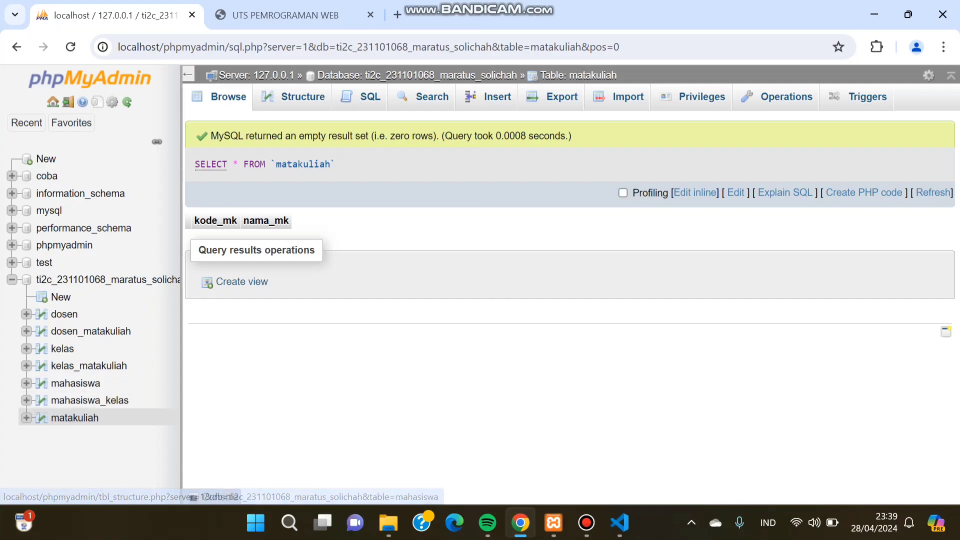
{"action": "left_click", "coordinate": [90, 331]}
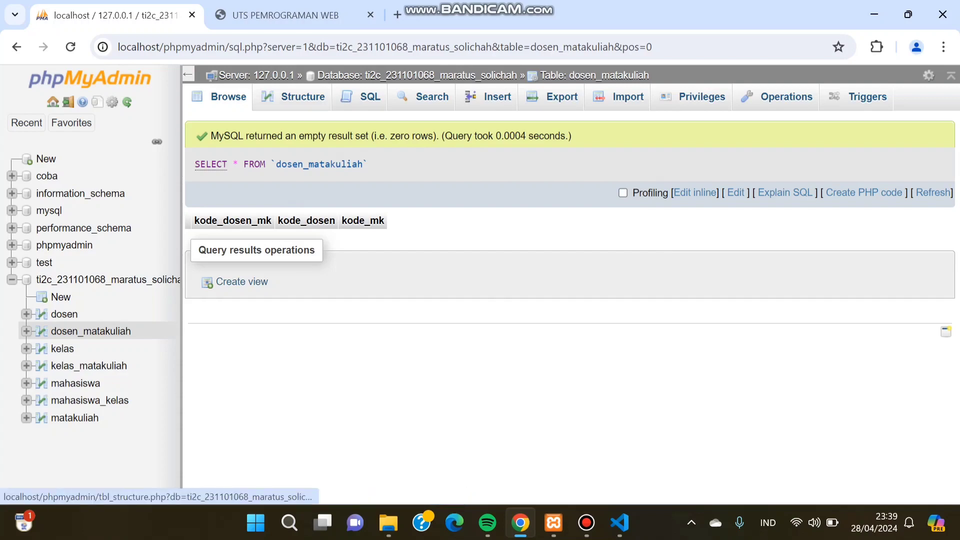
{"action": "left_click", "coordinate": [42, 331]}
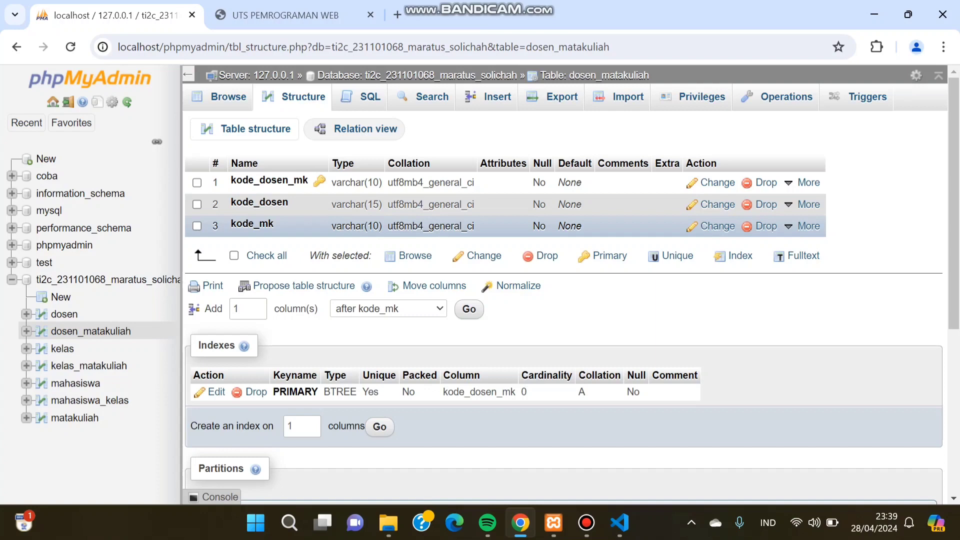
{"action": "mouse_move", "coordinate": [802, 204]}
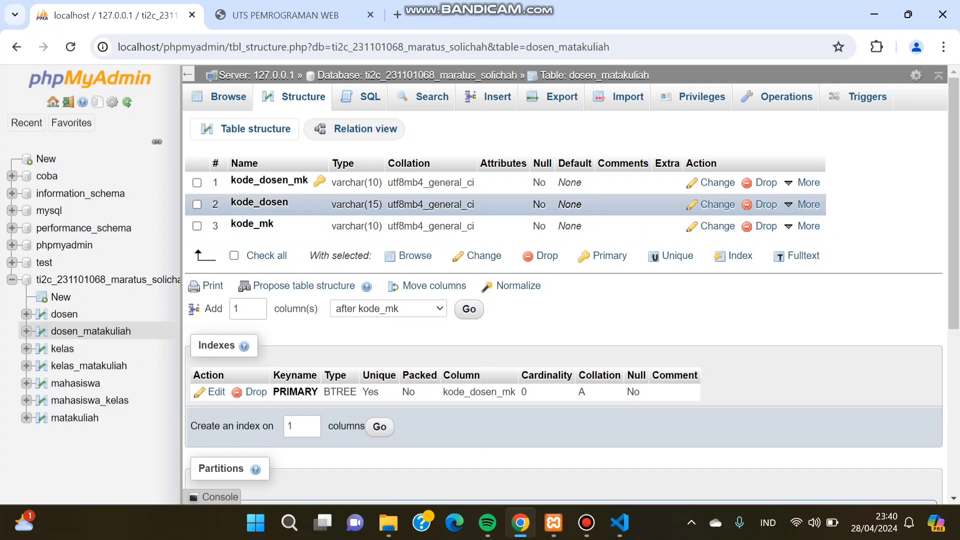
{"action": "left_click", "coordinate": [805, 205]}
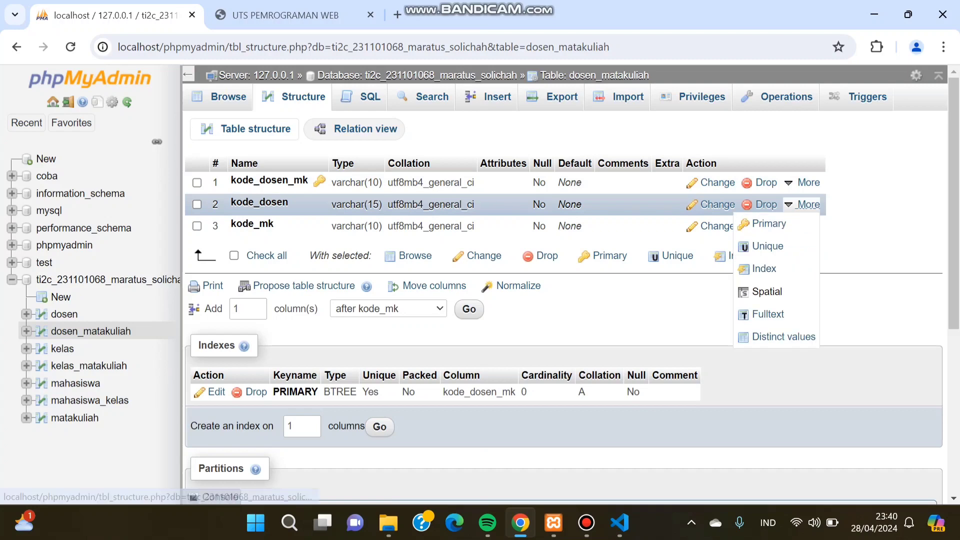
{"action": "left_click", "coordinate": [764, 268]}
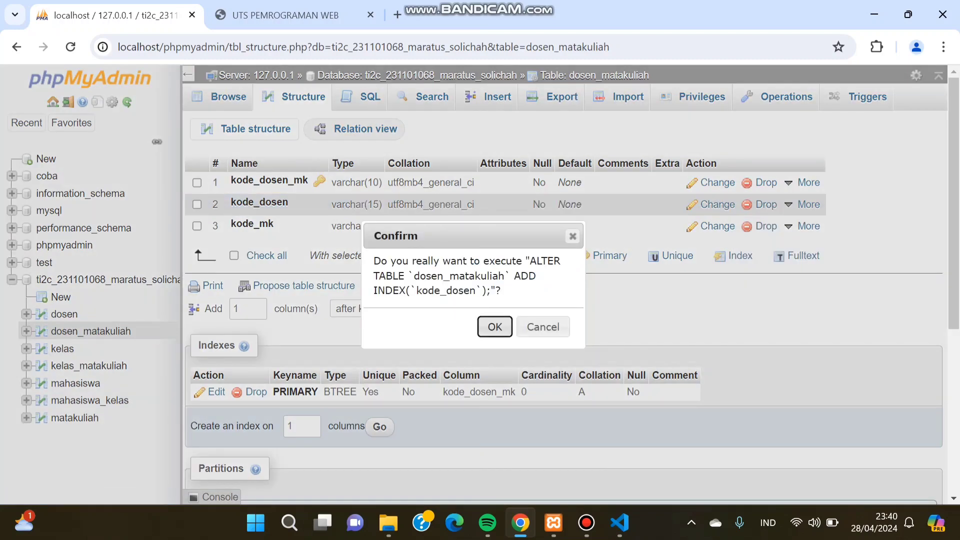
{"action": "left_click", "coordinate": [491, 326]}
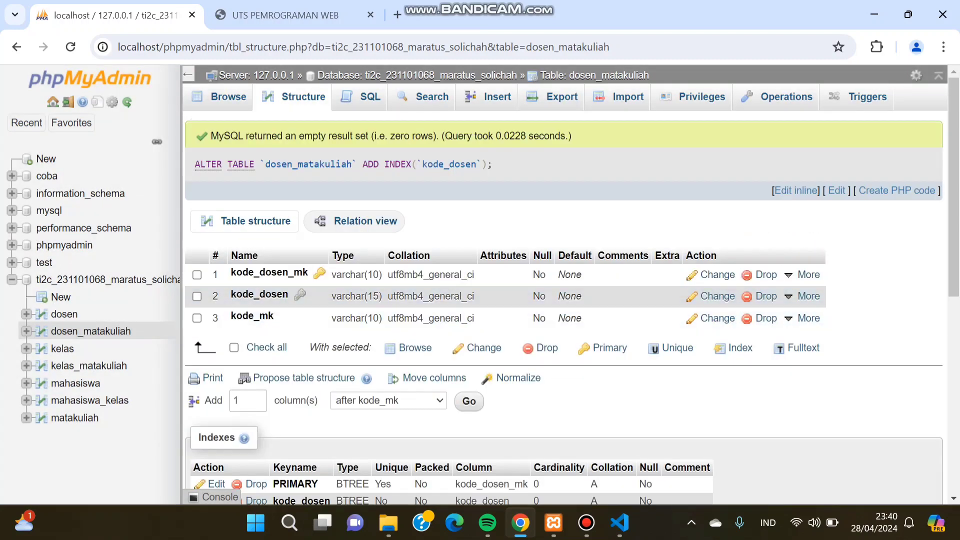
{"action": "left_click", "coordinate": [806, 319]}
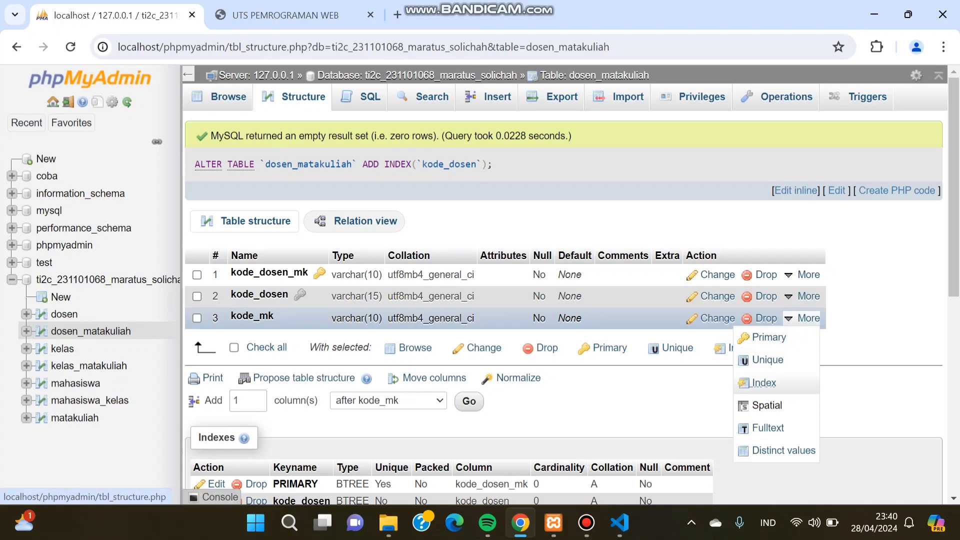
{"action": "left_click", "coordinate": [761, 383]}
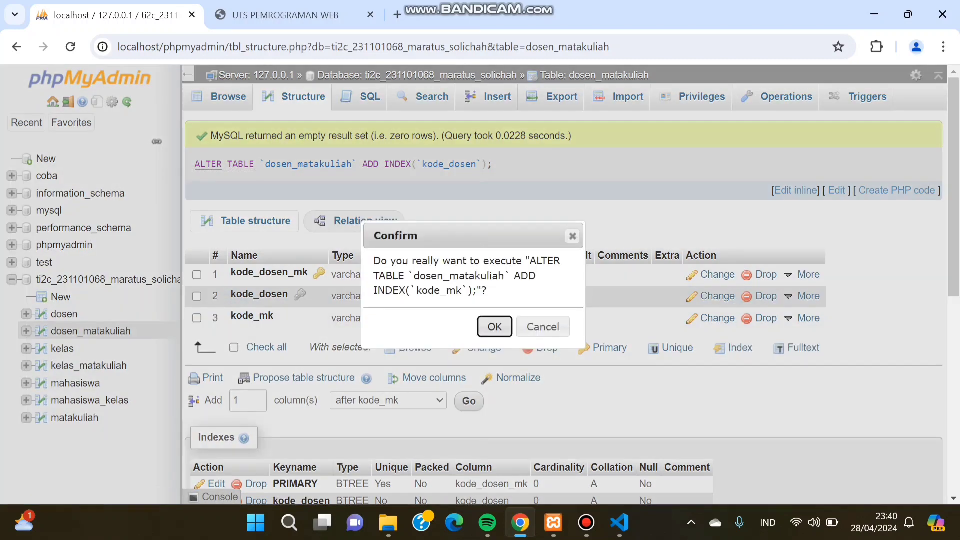
{"action": "key", "text": "Return"}
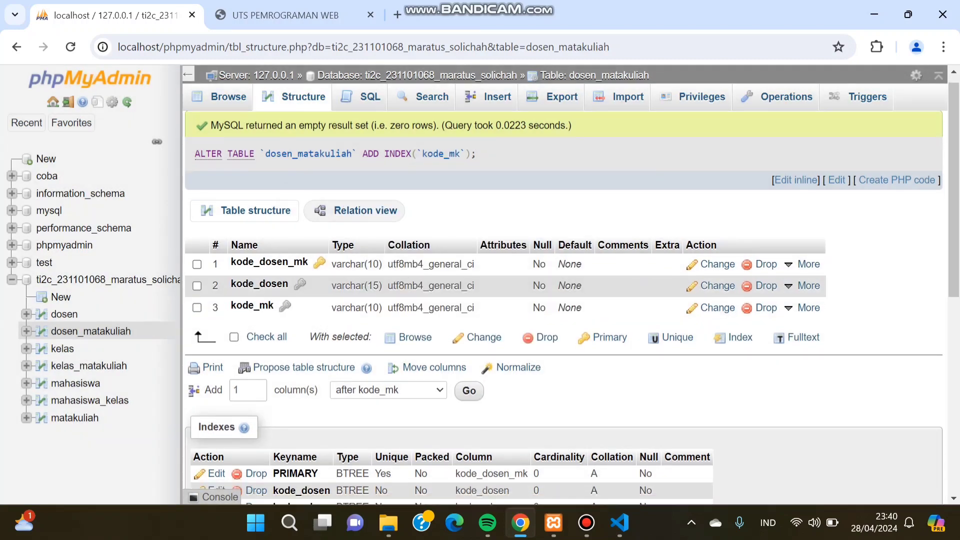
{"action": "scroll", "coordinate": [564, 301], "scroll_direction": "down", "scroll_amount": 2}
{"action": "scroll", "coordinate": [564, 300], "scroll_direction": "up", "scroll_amount": 2}
{"action": "scroll", "coordinate": [564, 300], "scroll_direction": "down", "scroll_amount": 2}
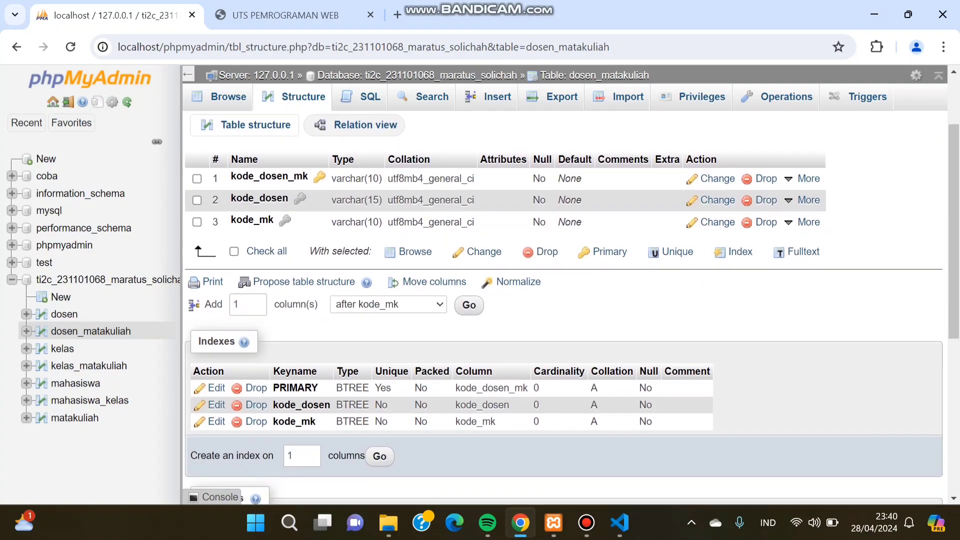
Open the Designer view of the database that holds the seven tables.
{"action": "mouse_move", "coordinate": [587, 522]}
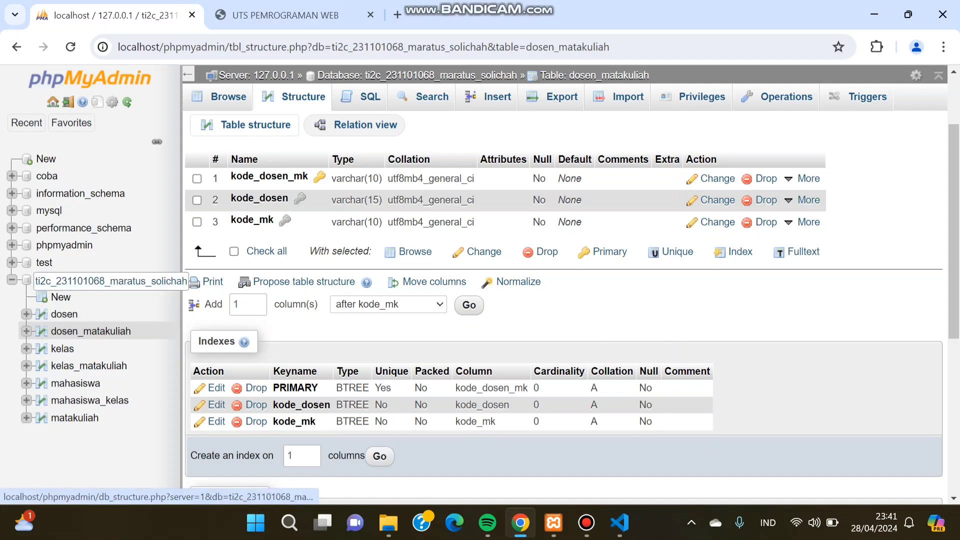
{"action": "left_click", "coordinate": [150, 280]}
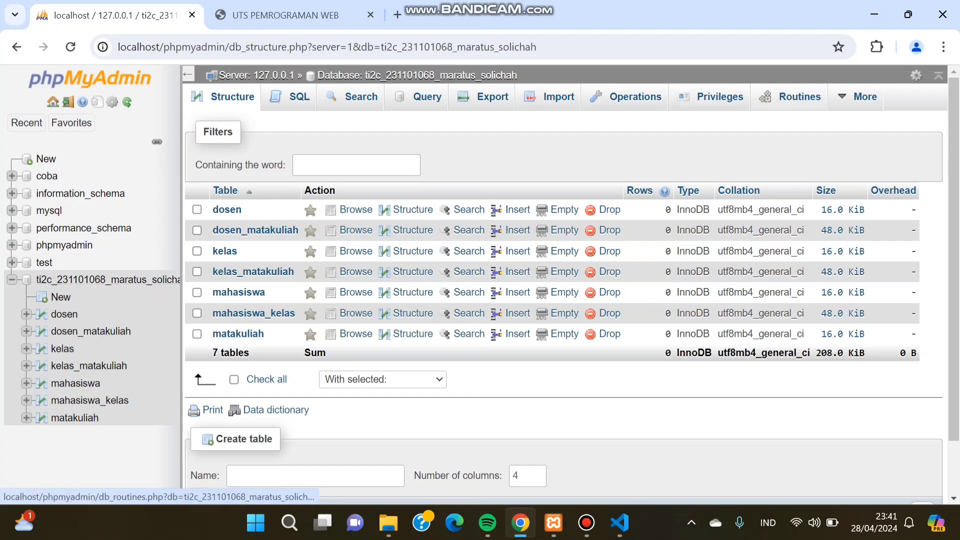
{"action": "mouse_move", "coordinate": [857, 96]}
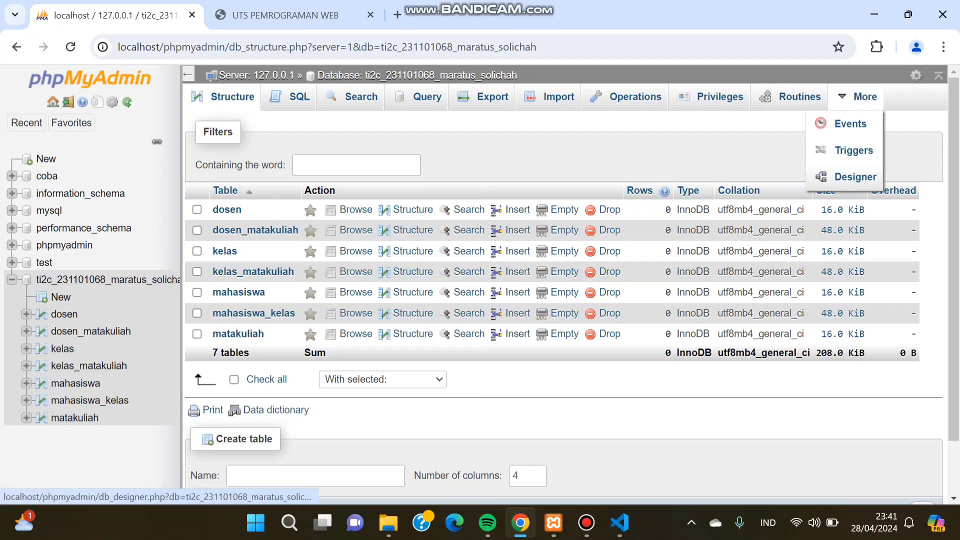
{"action": "left_click", "coordinate": [855, 176]}
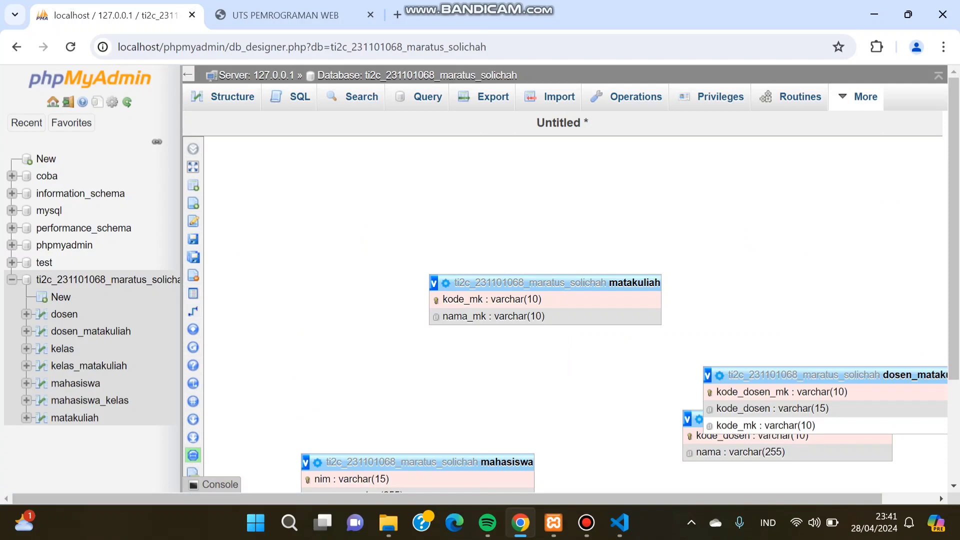
{"action": "scroll", "coordinate": [575, 300], "scroll_direction": "down", "scroll_amount": 3}
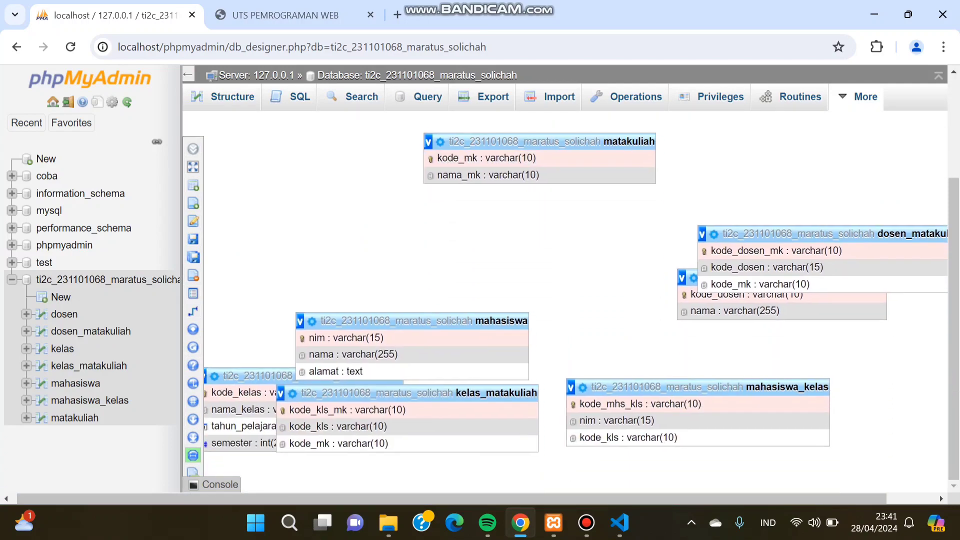
Move the matakuliah table in the Designer to the open area just above and beside the dosen_matakuliah table.
{"action": "left_click_drag", "start_coordinate": [506, 142], "coordinate": [548, 176]}
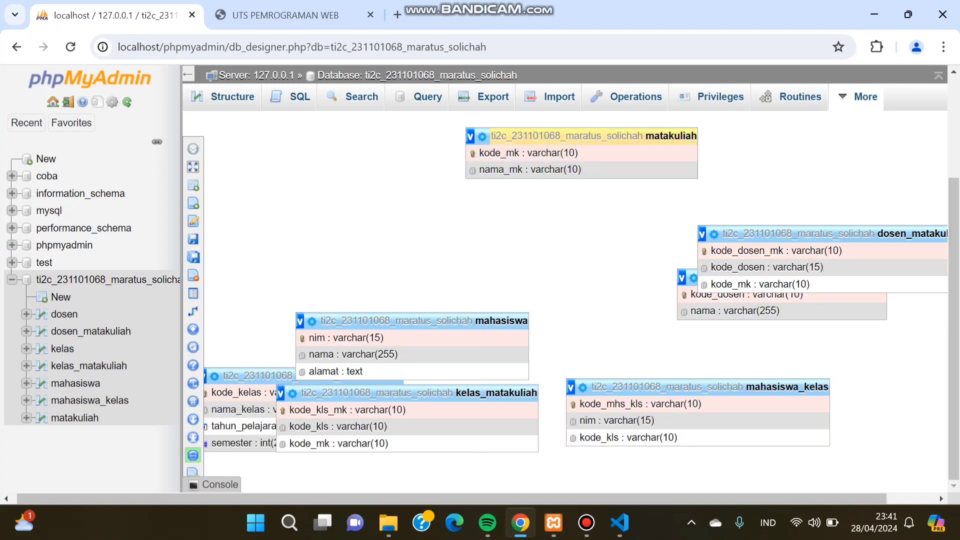
{"action": "scroll", "coordinate": [576, 315], "scroll_direction": "up", "scroll_amount": 1}
{"action": "left_click_drag", "start_coordinate": [582, 176], "coordinate": [631, 201]}
{"action": "scroll", "coordinate": [575, 315], "scroll_direction": "down", "scroll_amount": 1}
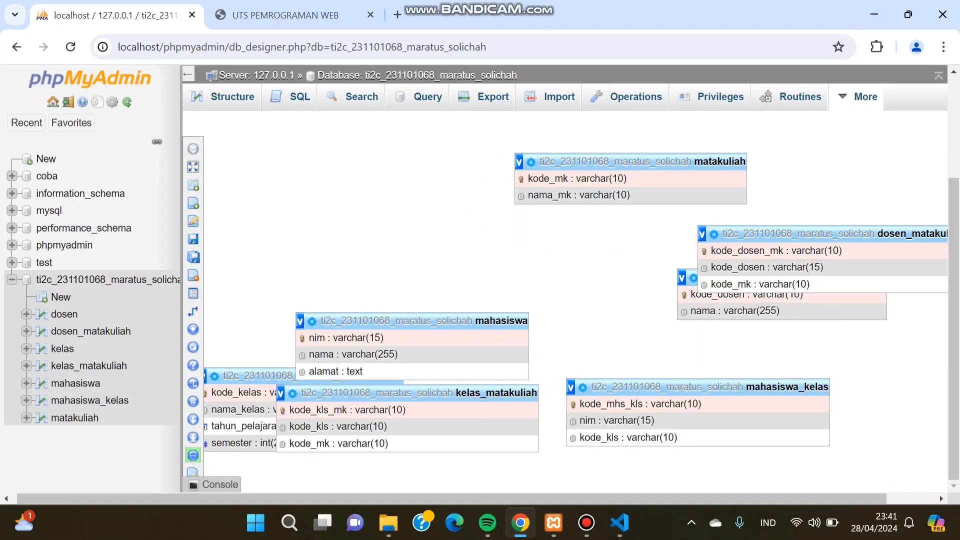
Move the mahasiswa table to below matakuliah, and place the kelas table beneath the kelas_matakuliah table.
{"action": "scroll", "coordinate": [400, 320], "scroll_direction": "up", "scroll_amount": 1}
{"action": "left_click_drag", "start_coordinate": [400, 360], "coordinate": [545, 321]}
{"action": "scroll", "coordinate": [545, 320], "scroll_direction": "down", "scroll_amount": 1}
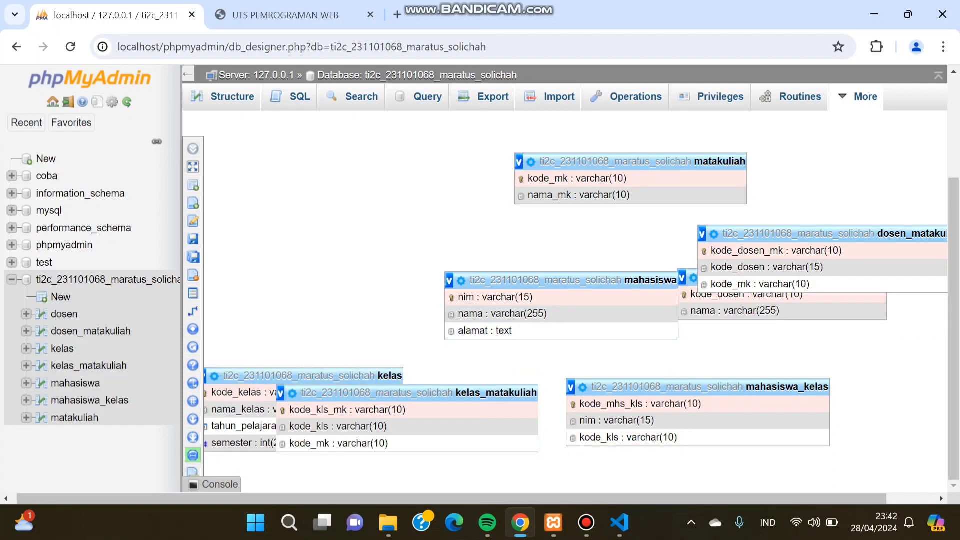
{"action": "scroll", "coordinate": [582, 327], "scroll_direction": "up", "scroll_amount": 1}
{"action": "left_click_drag", "start_coordinate": [303, 416], "coordinate": [479, 467]}
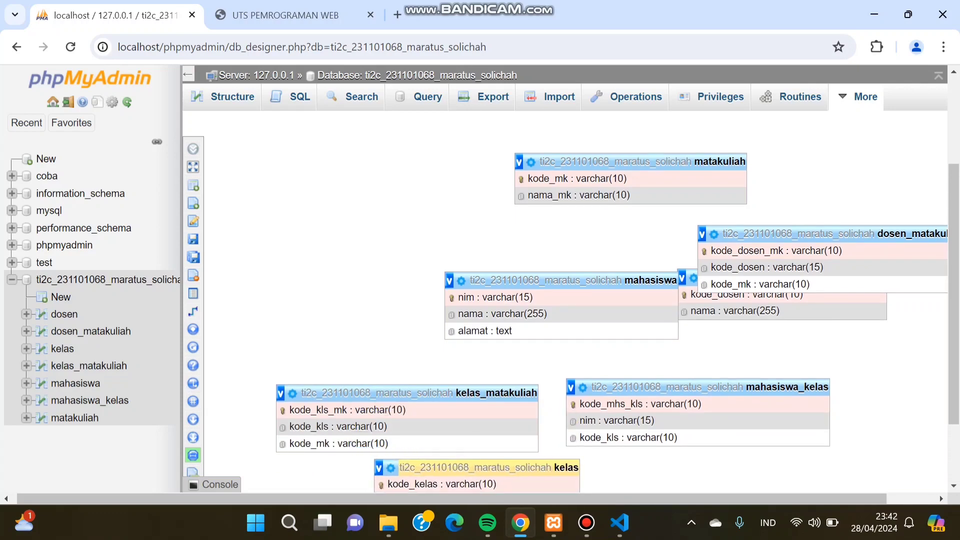
{"action": "scroll", "coordinate": [618, 312], "scroll_direction": "down", "scroll_amount": 2}
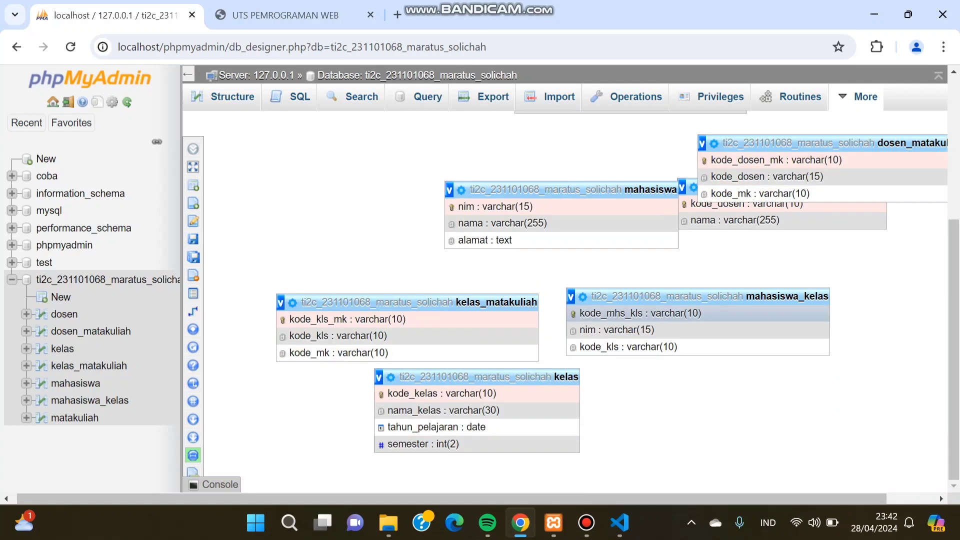
Place the mahasiswa table in the upper-left area of the canvas and the mahasiswa_kelas table level with it on its right.
{"action": "scroll", "coordinate": [618, 312], "scroll_direction": "up", "scroll_amount": 5}
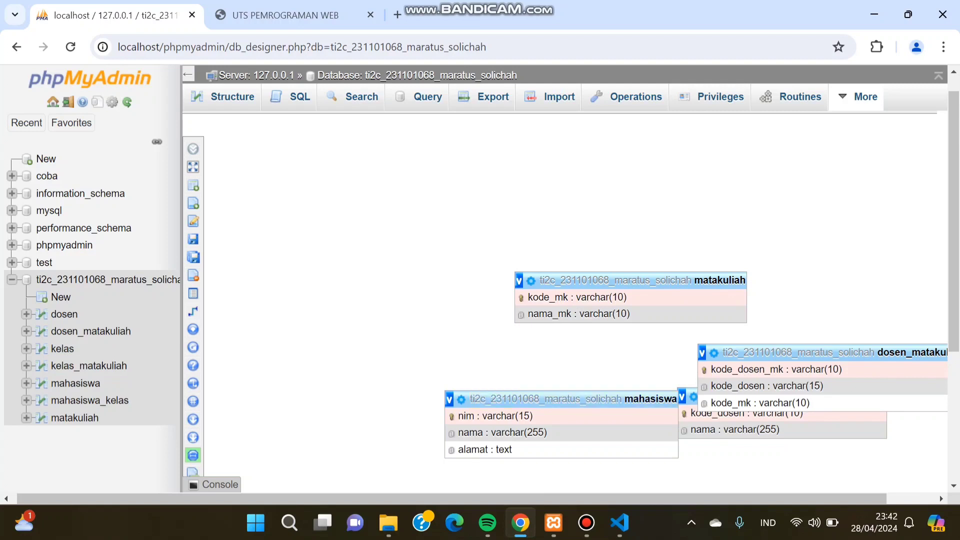
{"action": "left_click_drag", "start_coordinate": [573, 399], "coordinate": [335, 152]}
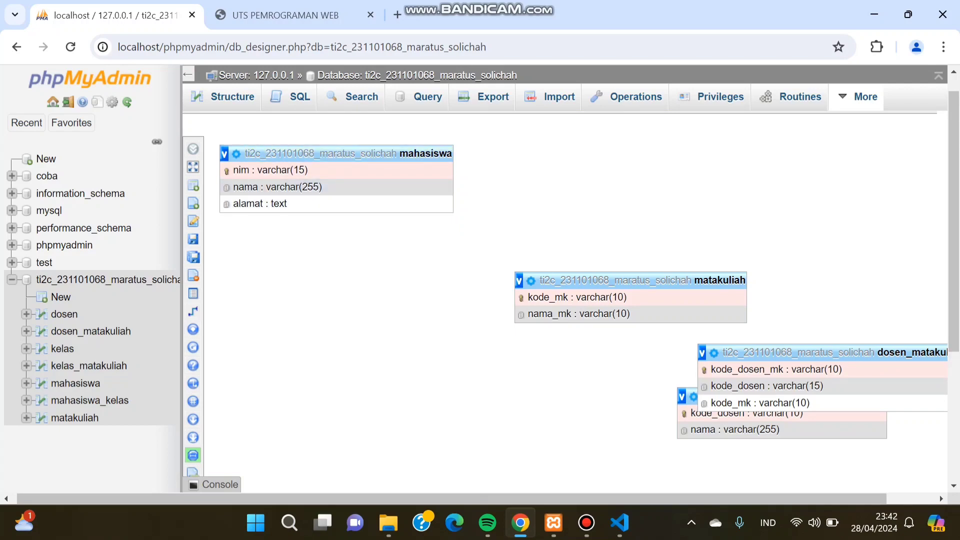
{"action": "scroll", "coordinate": [630, 300], "scroll_direction": "down", "scroll_amount": 4}
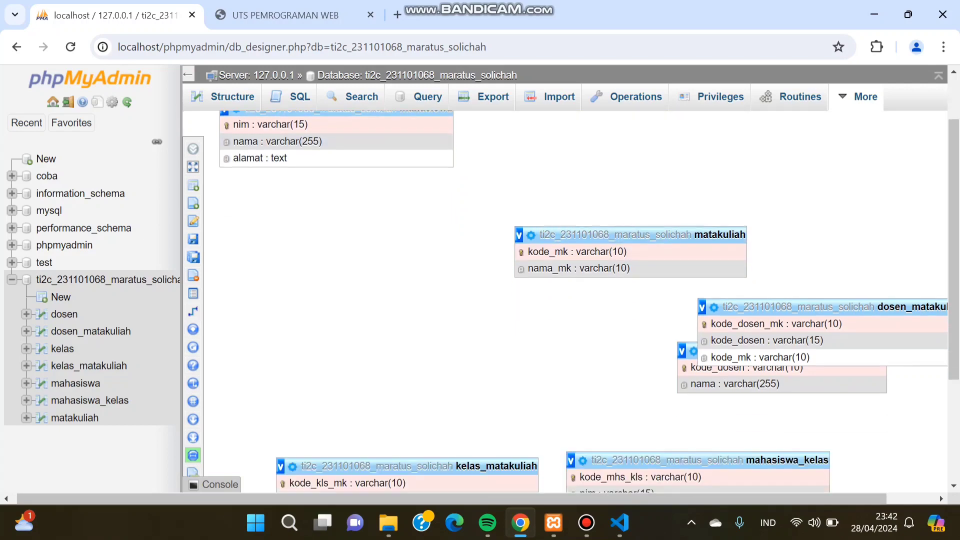
{"action": "scroll", "coordinate": [566, 300], "scroll_direction": "up", "scroll_amount": 2}
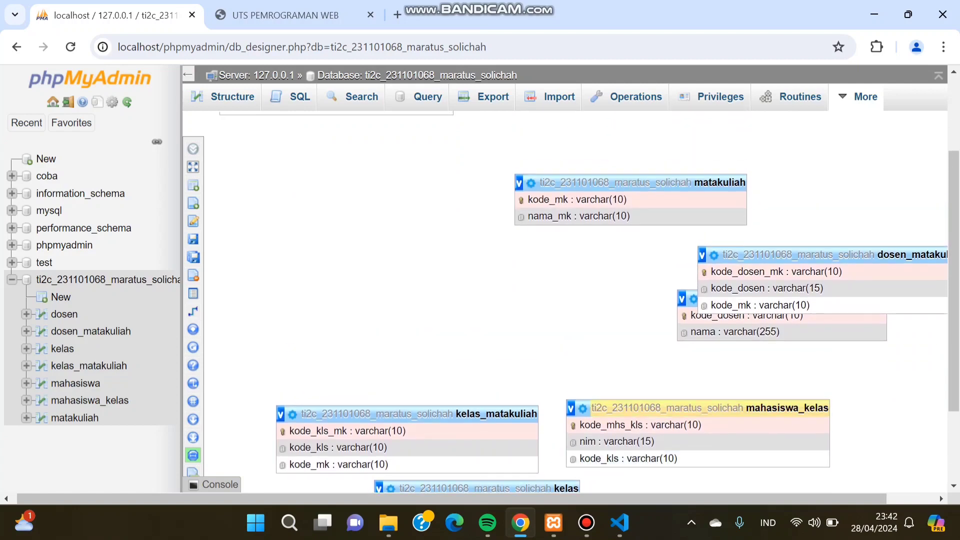
{"action": "left_click_drag", "start_coordinate": [697, 408], "coordinate": [592, 159]}
{"action": "scroll", "coordinate": [605, 355], "scroll_direction": "up", "scroll_amount": 2}
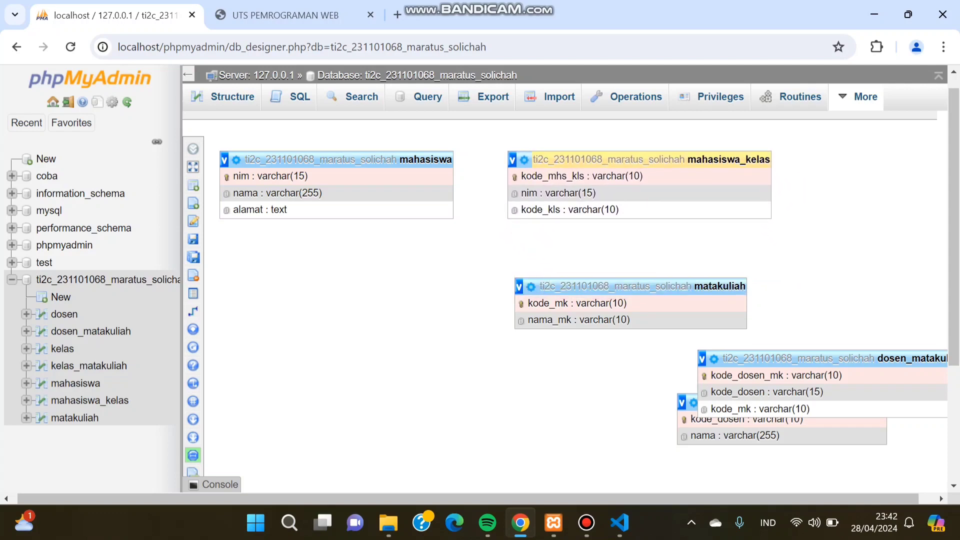
Start creating a relationship between tables in the Designer.
{"action": "scroll", "coordinate": [564, 302], "scroll_direction": "up", "scroll_amount": 1}
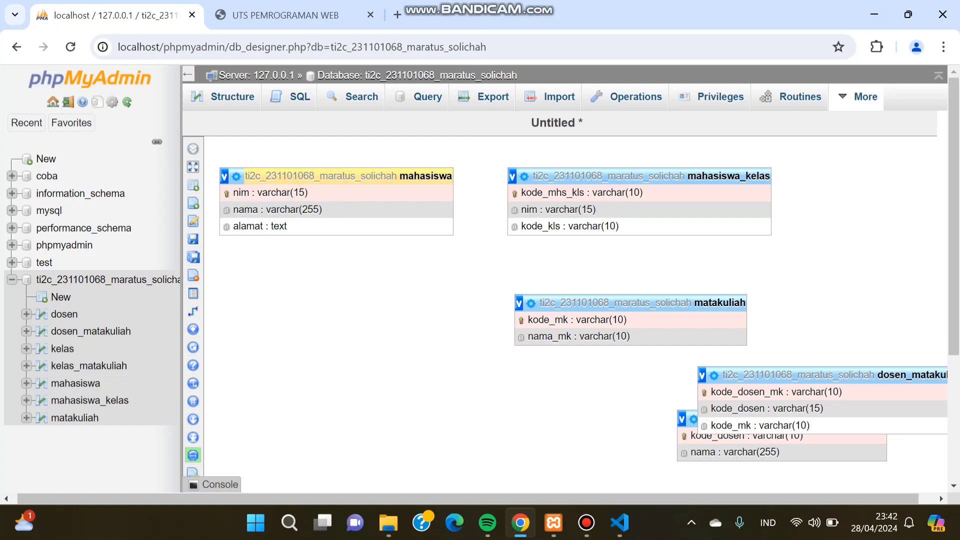
{"action": "mouse_move", "coordinate": [200, 310]}
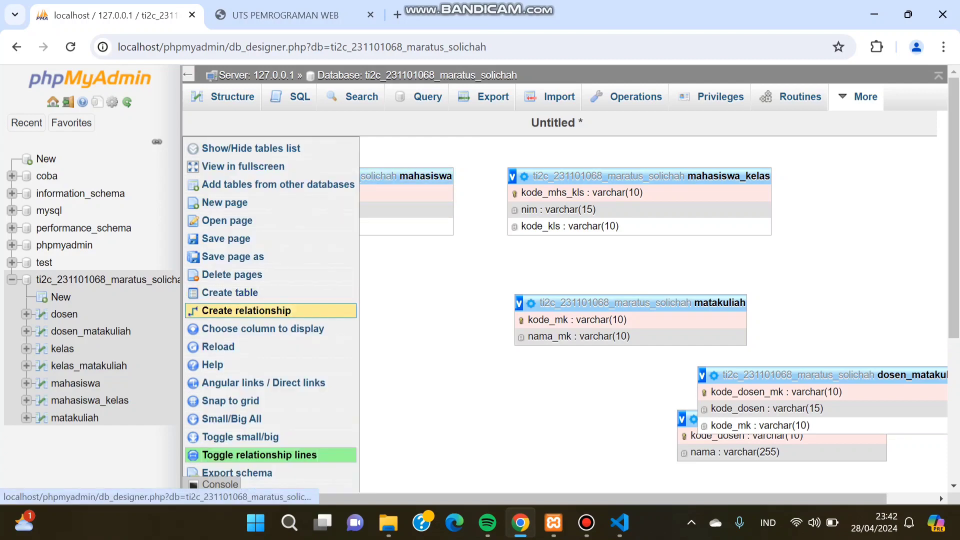